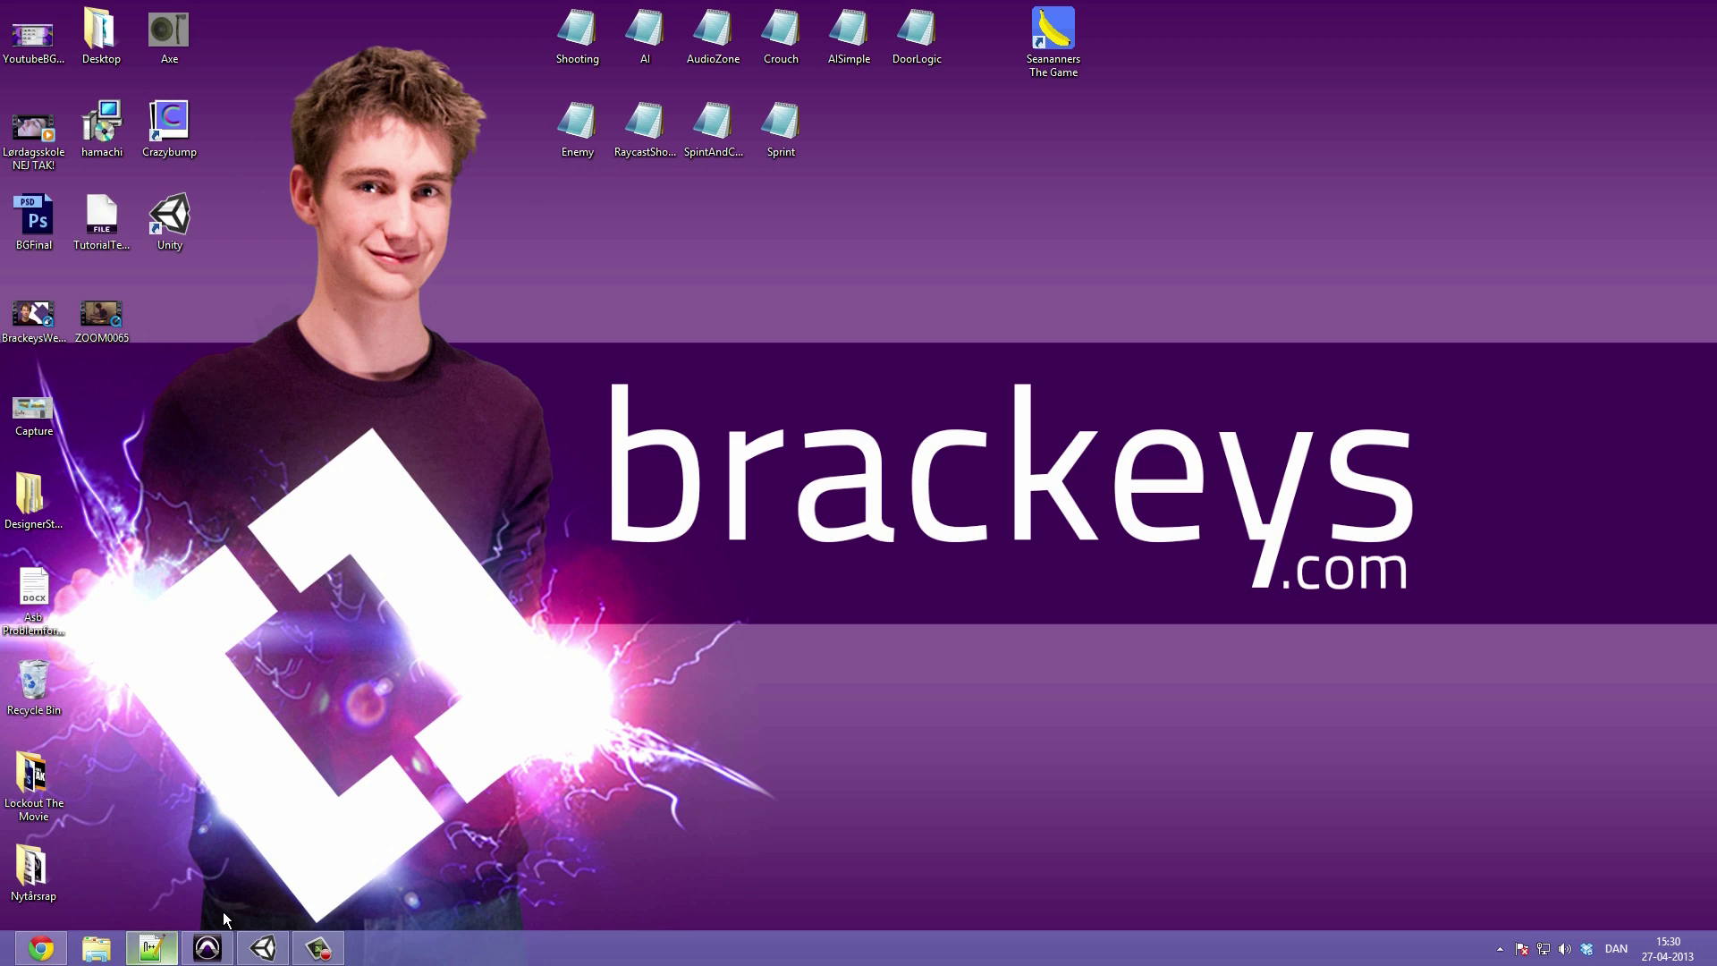
Step: Bring the Unity editor forward and open the Scripts folder in the Project panel
click(285, 954)
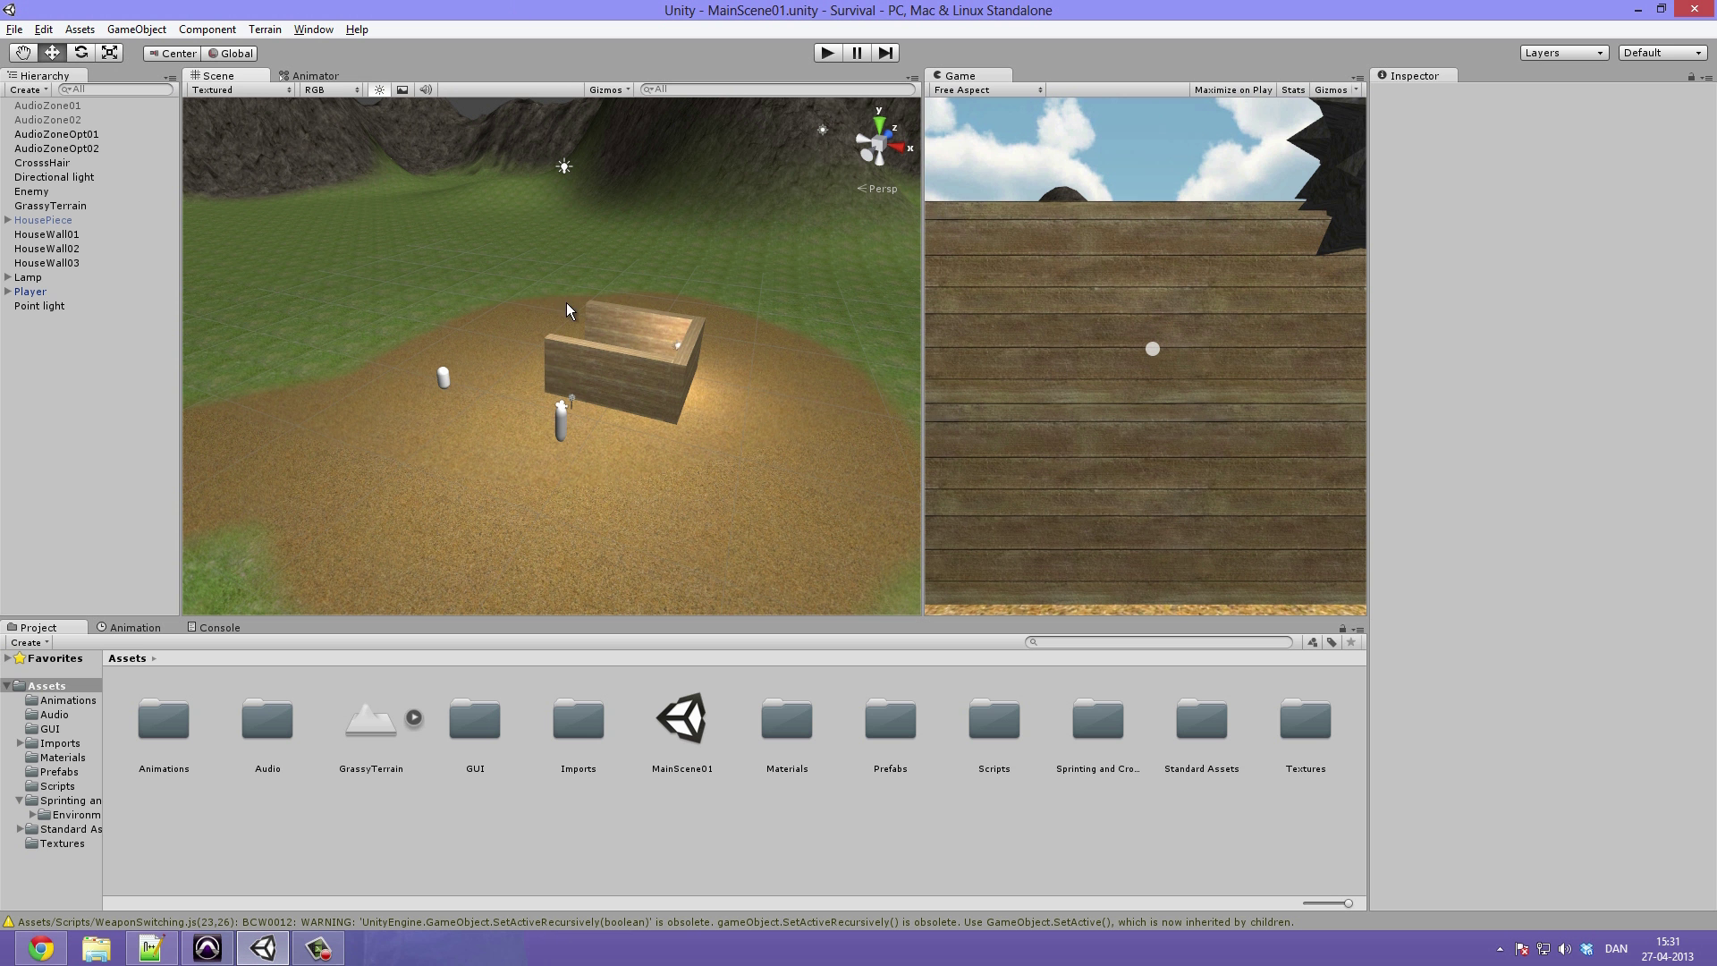
right_drag(551, 442, 582, 347)
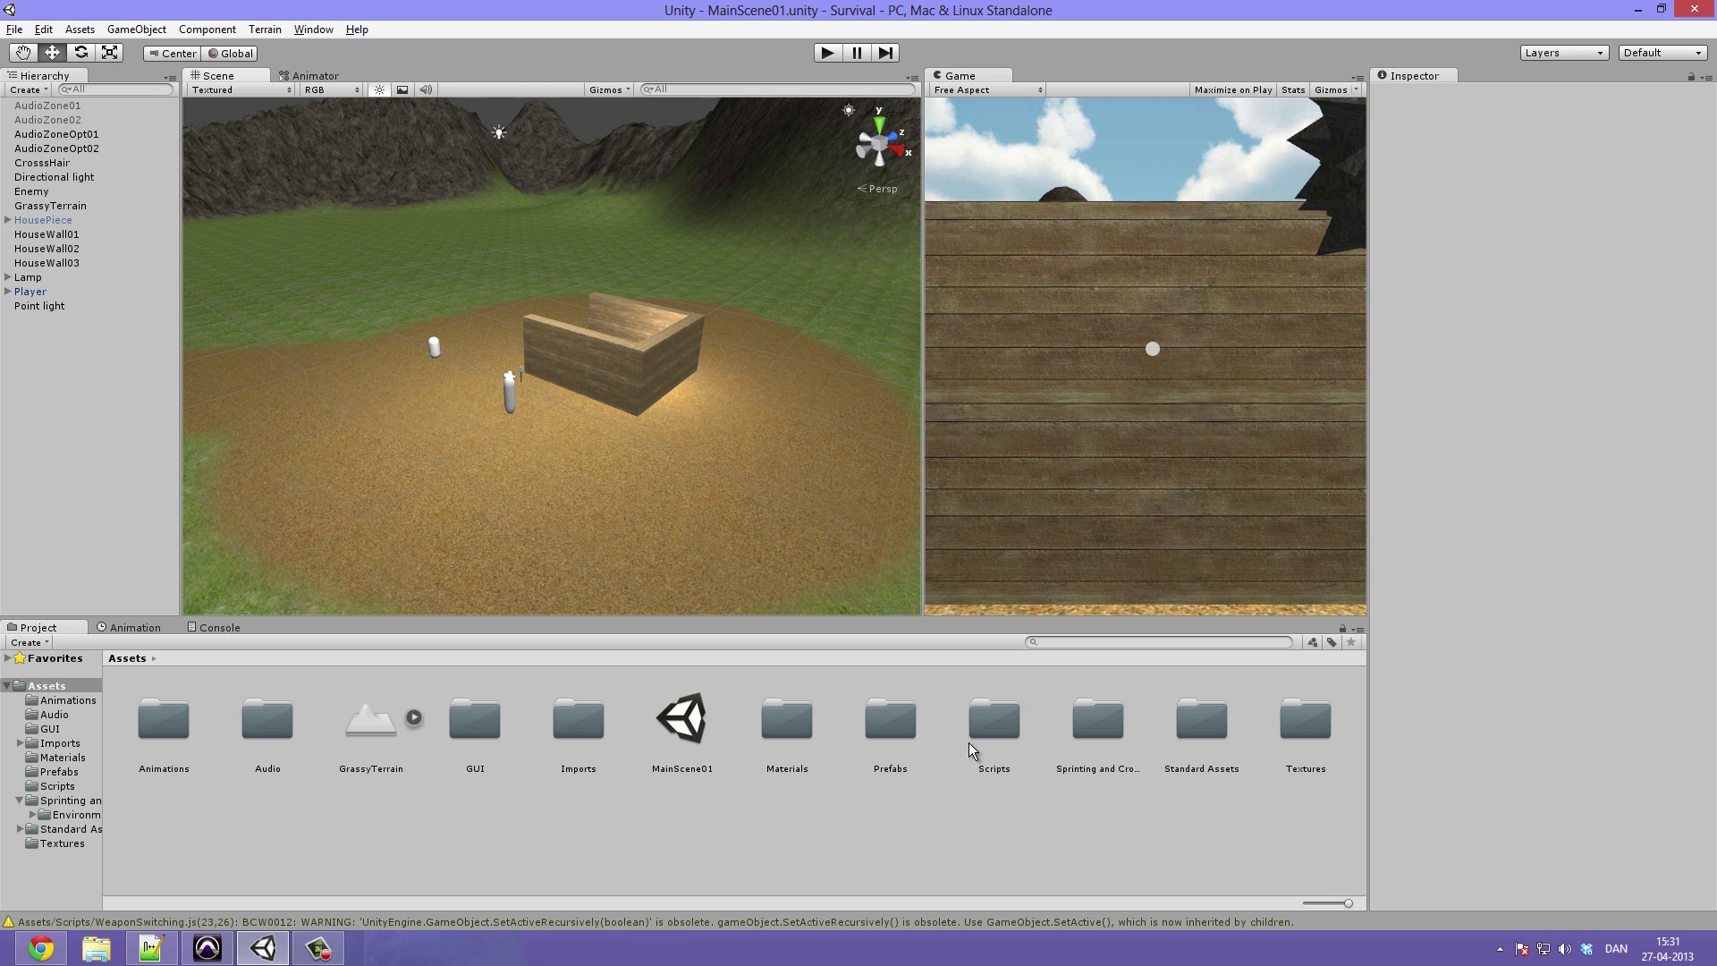
double_click(1000, 719)
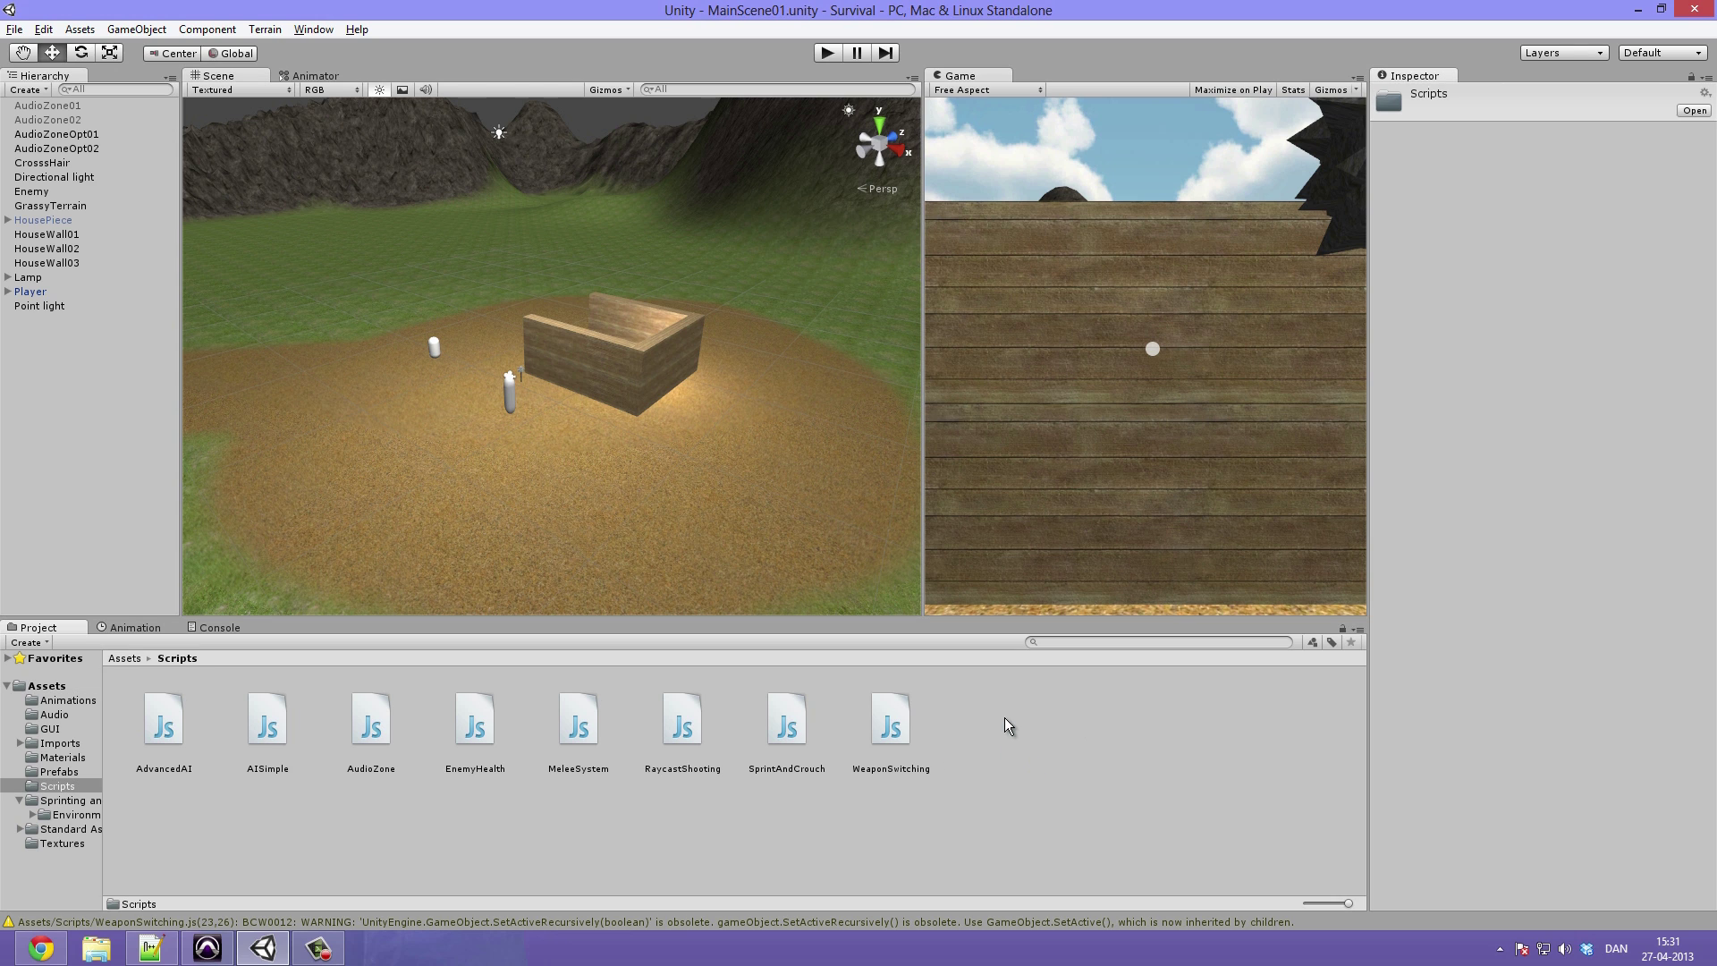
click(157, 855)
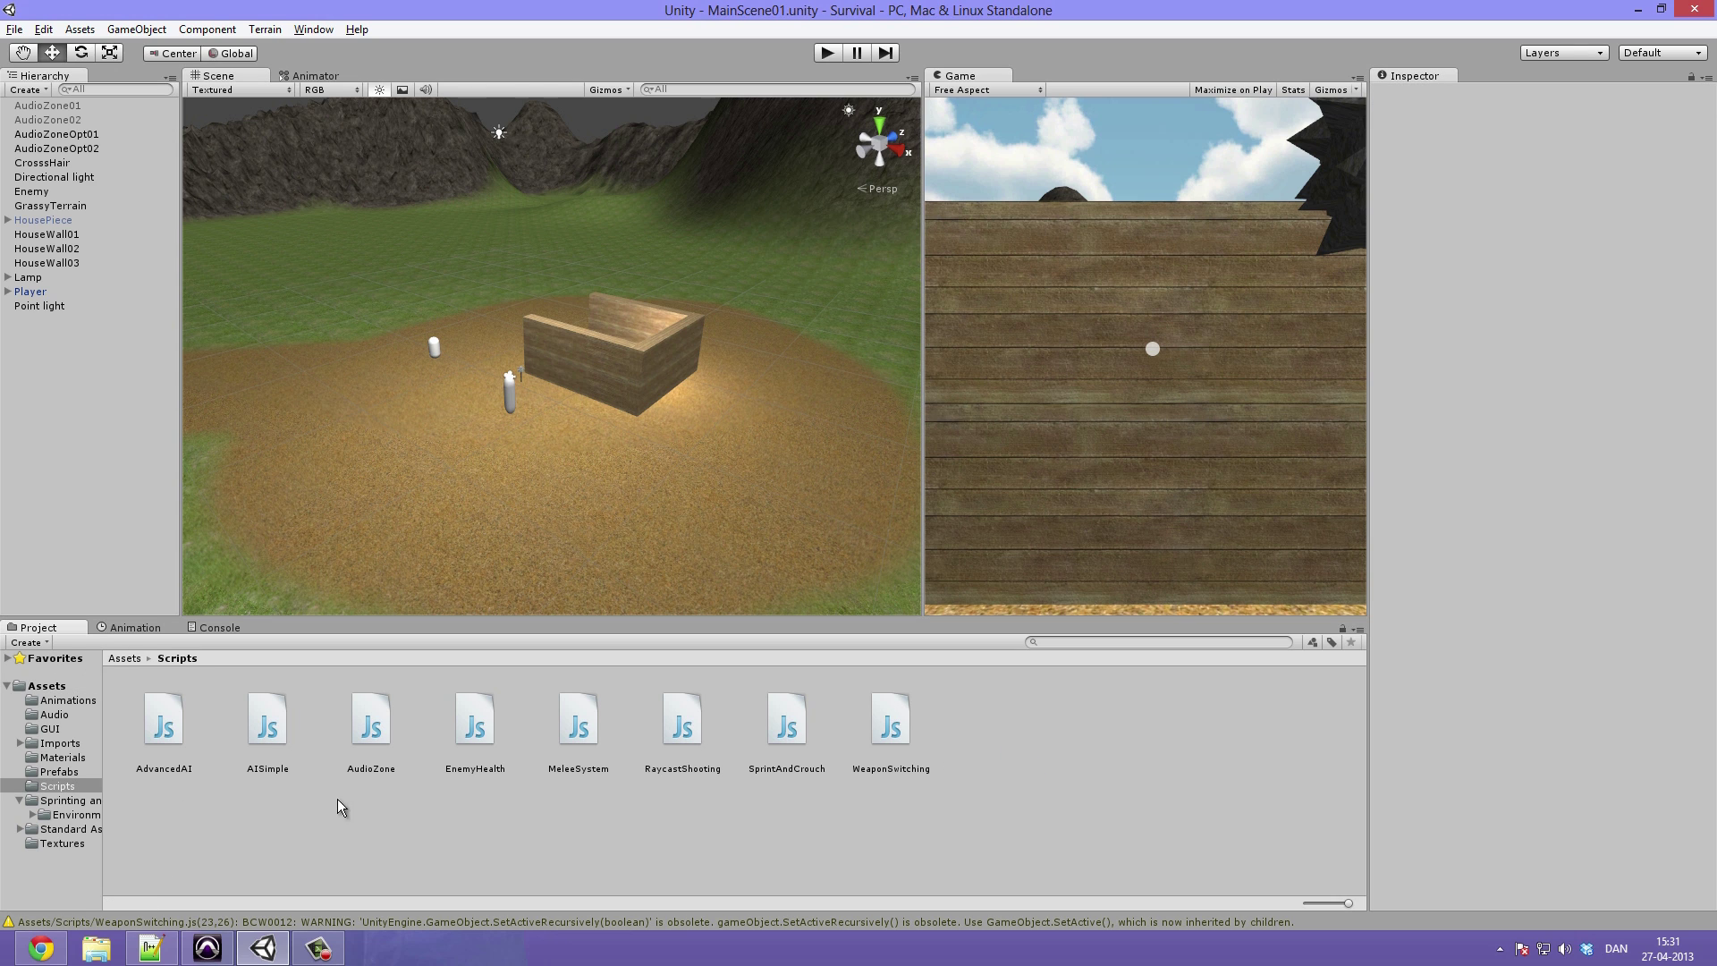
Step: Review the AdvancedAI, RaycastShooting, WeaponSwitching and SprintAndCrouch scripts in the Inspector
click(150, 731)
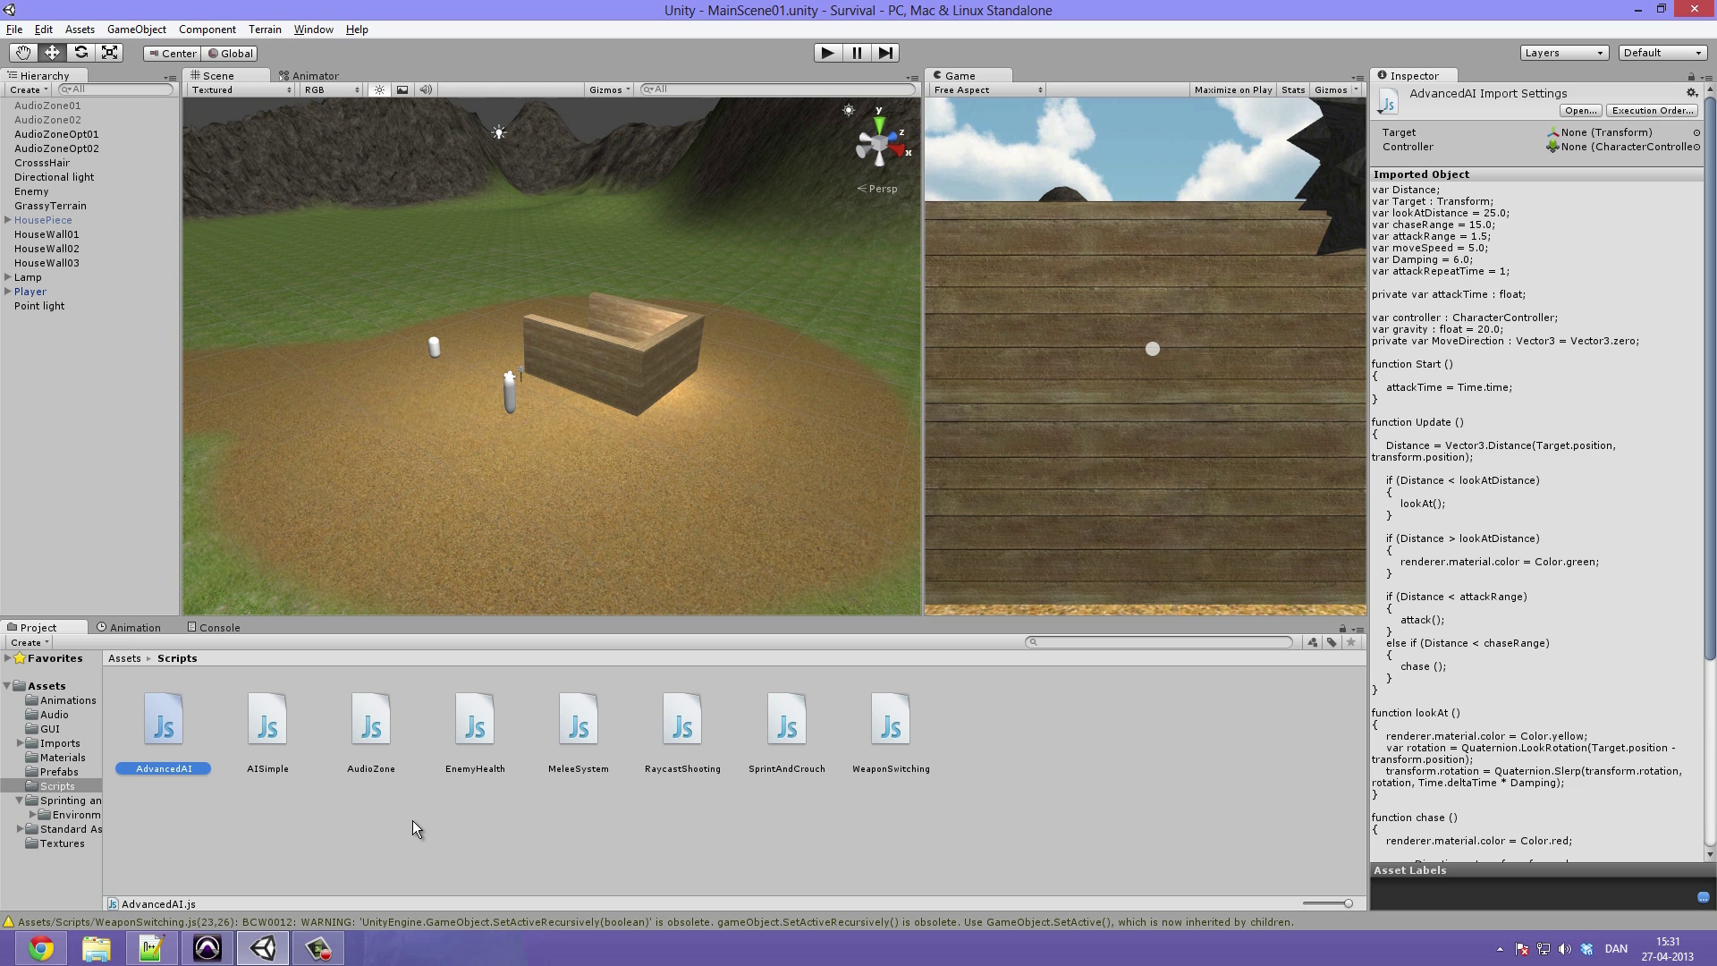
click(513, 851)
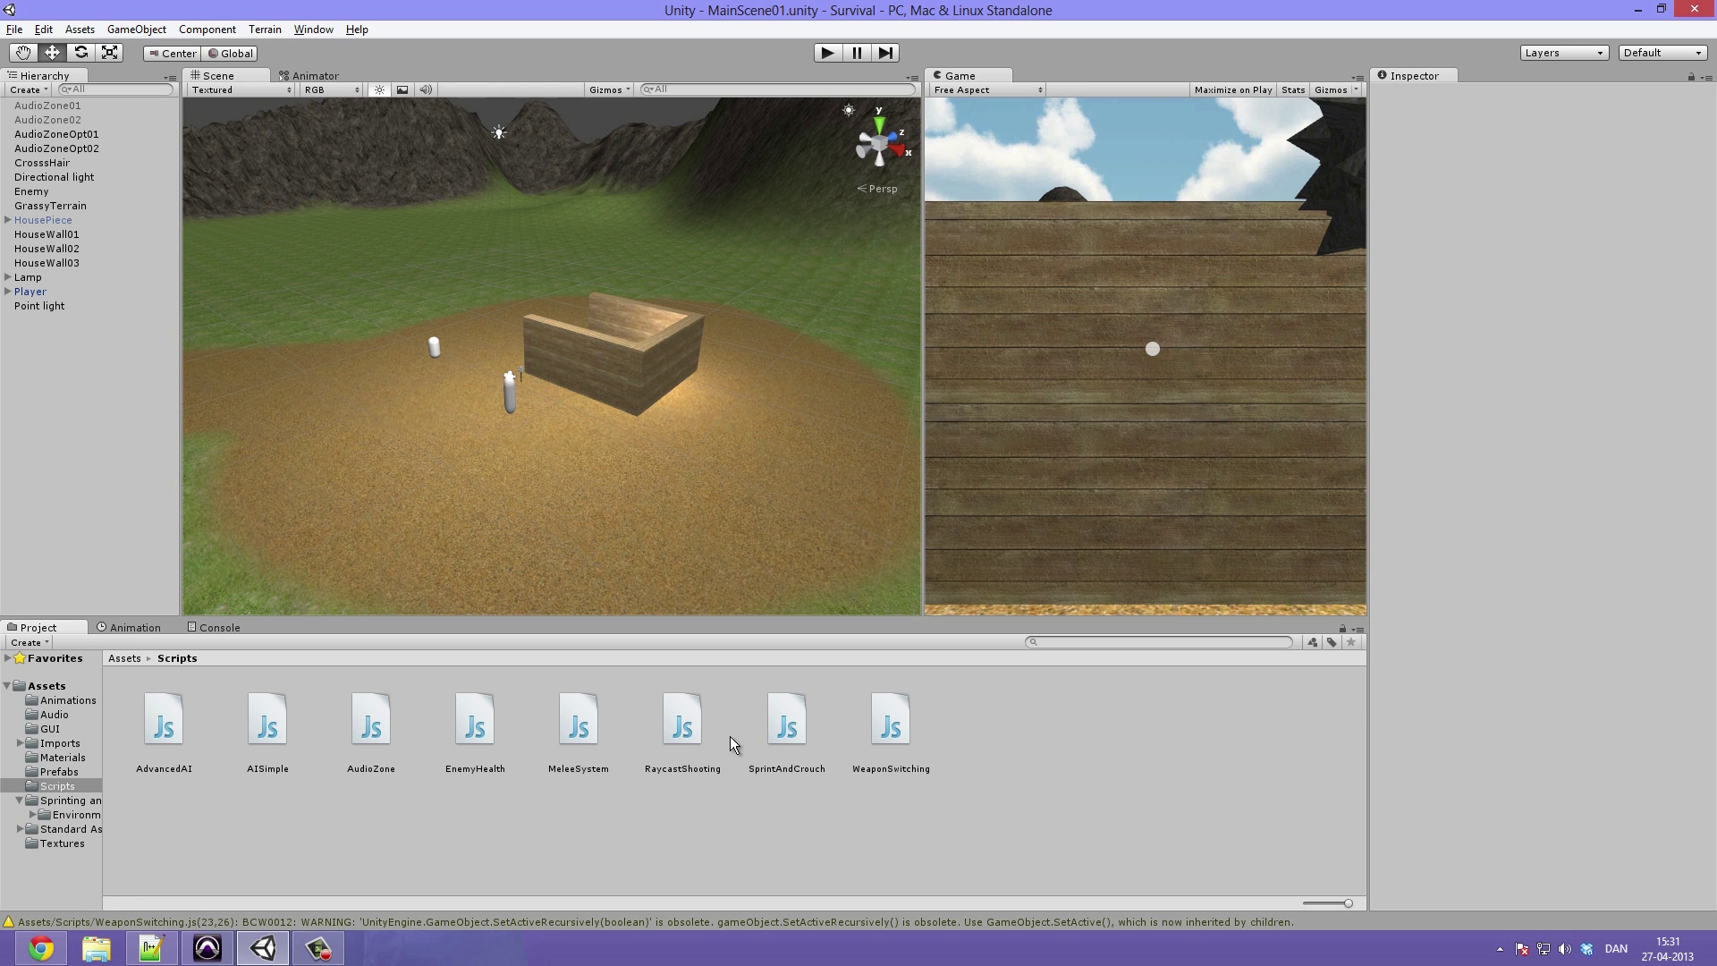
click(685, 760)
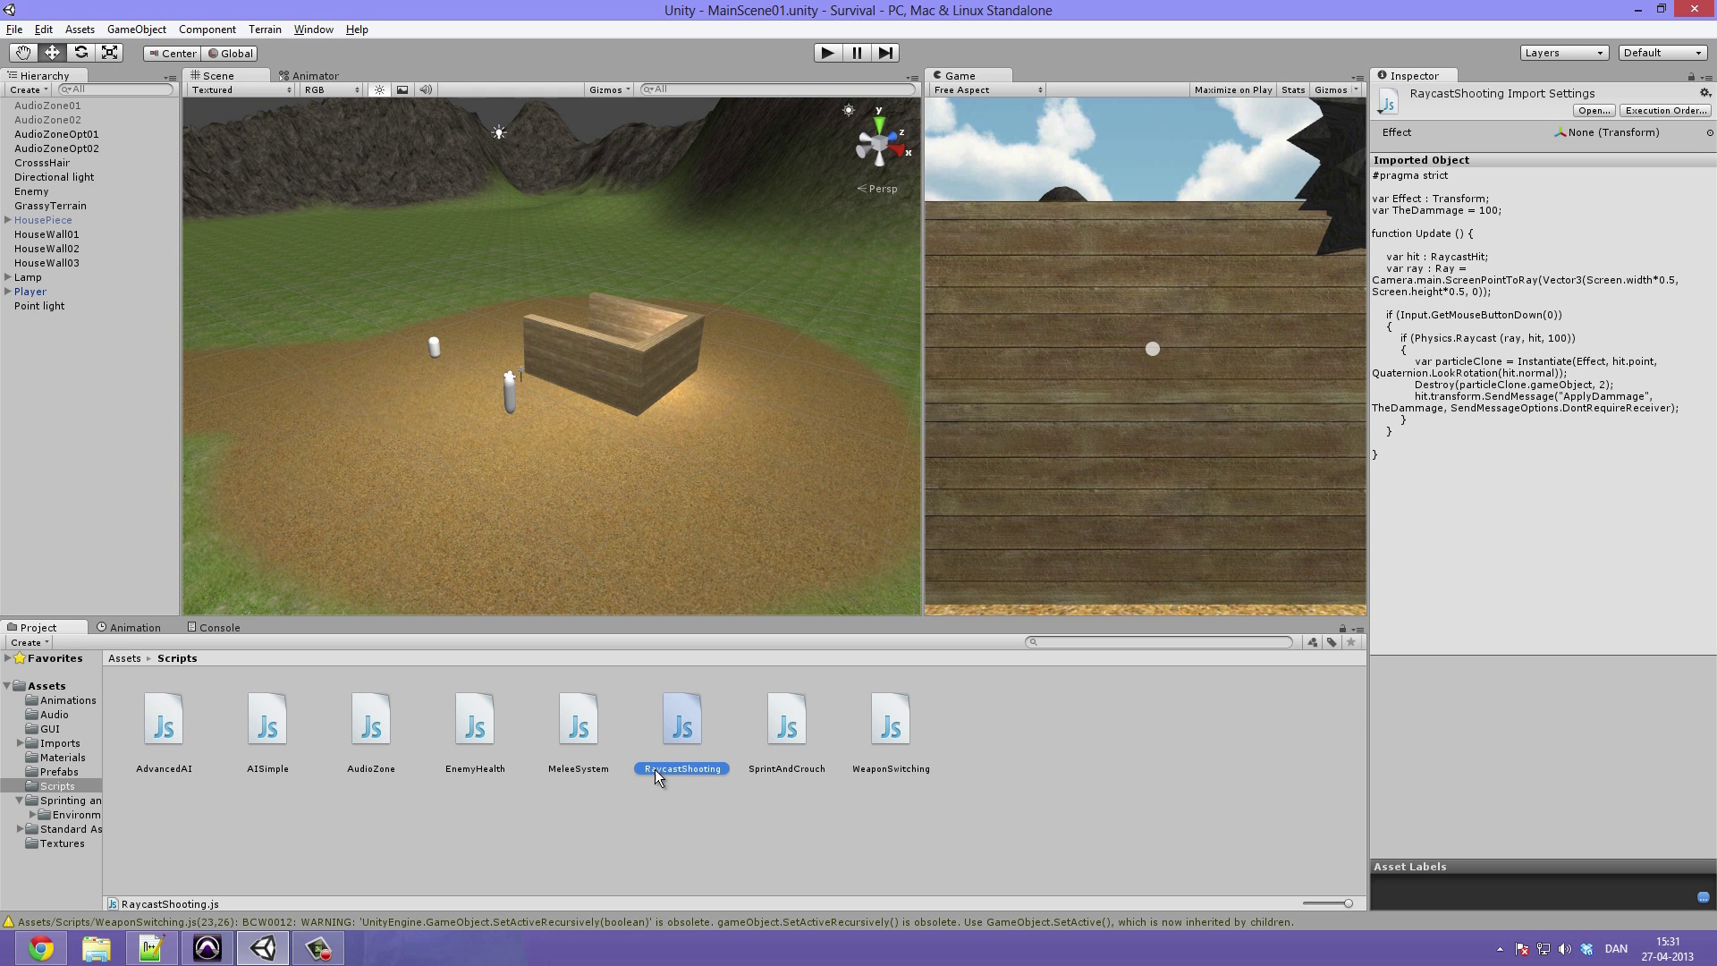
click(898, 757)
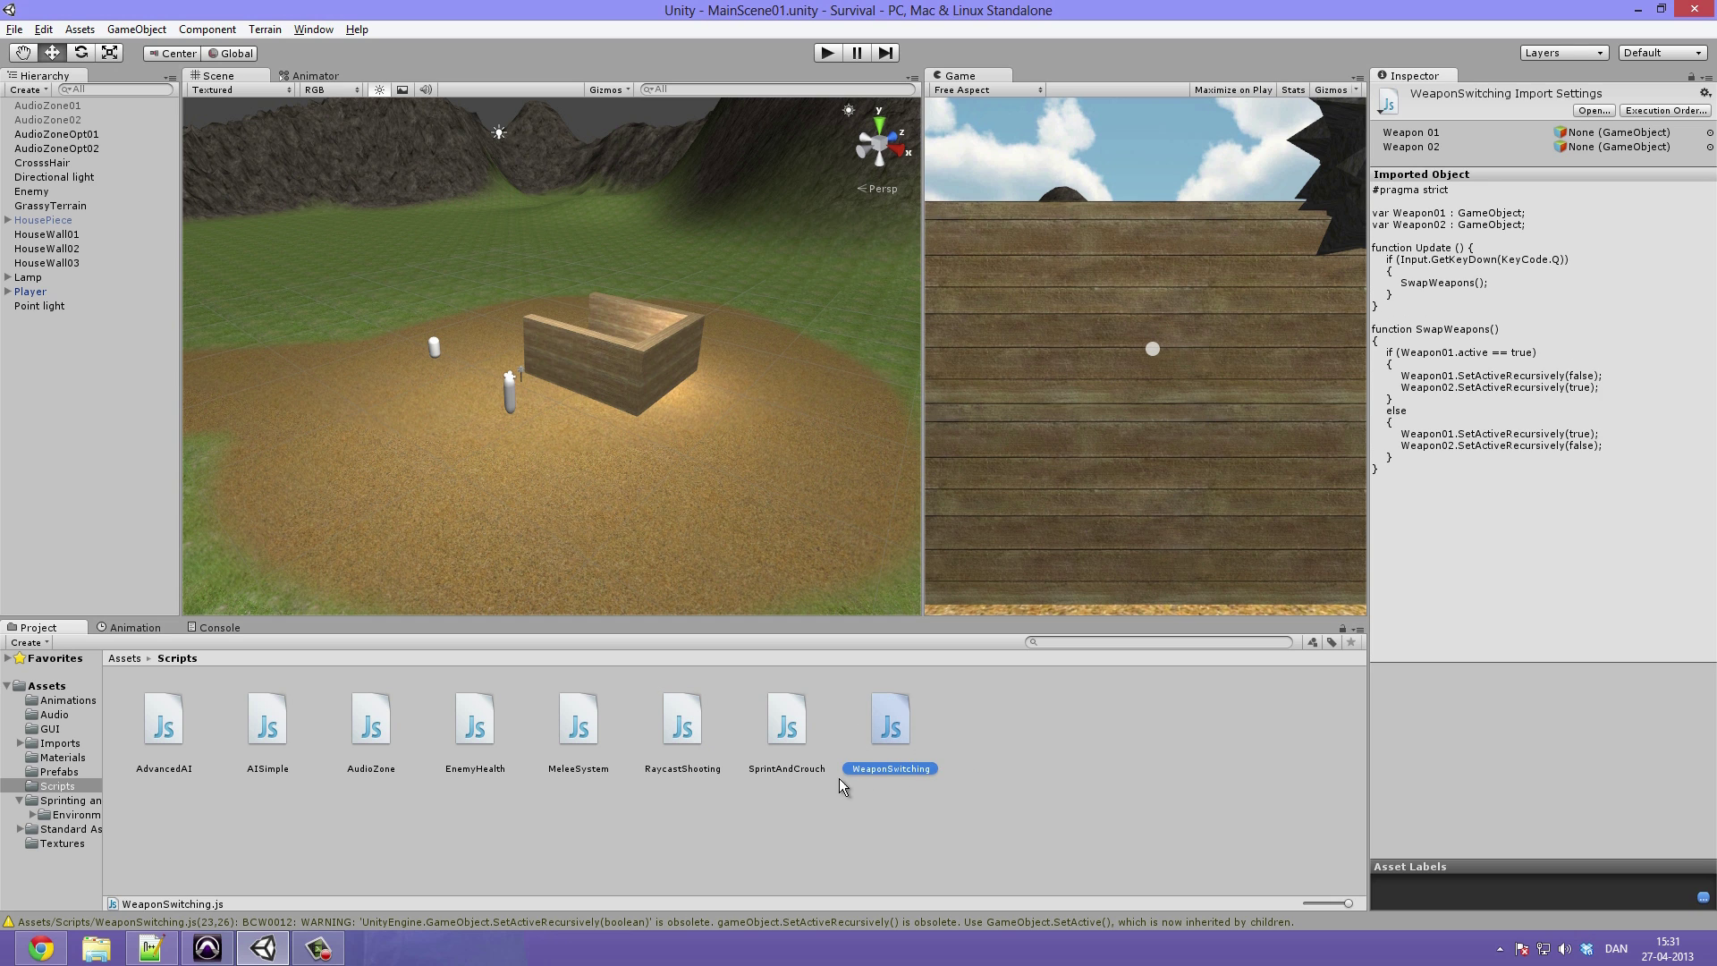
click(821, 823)
click(790, 720)
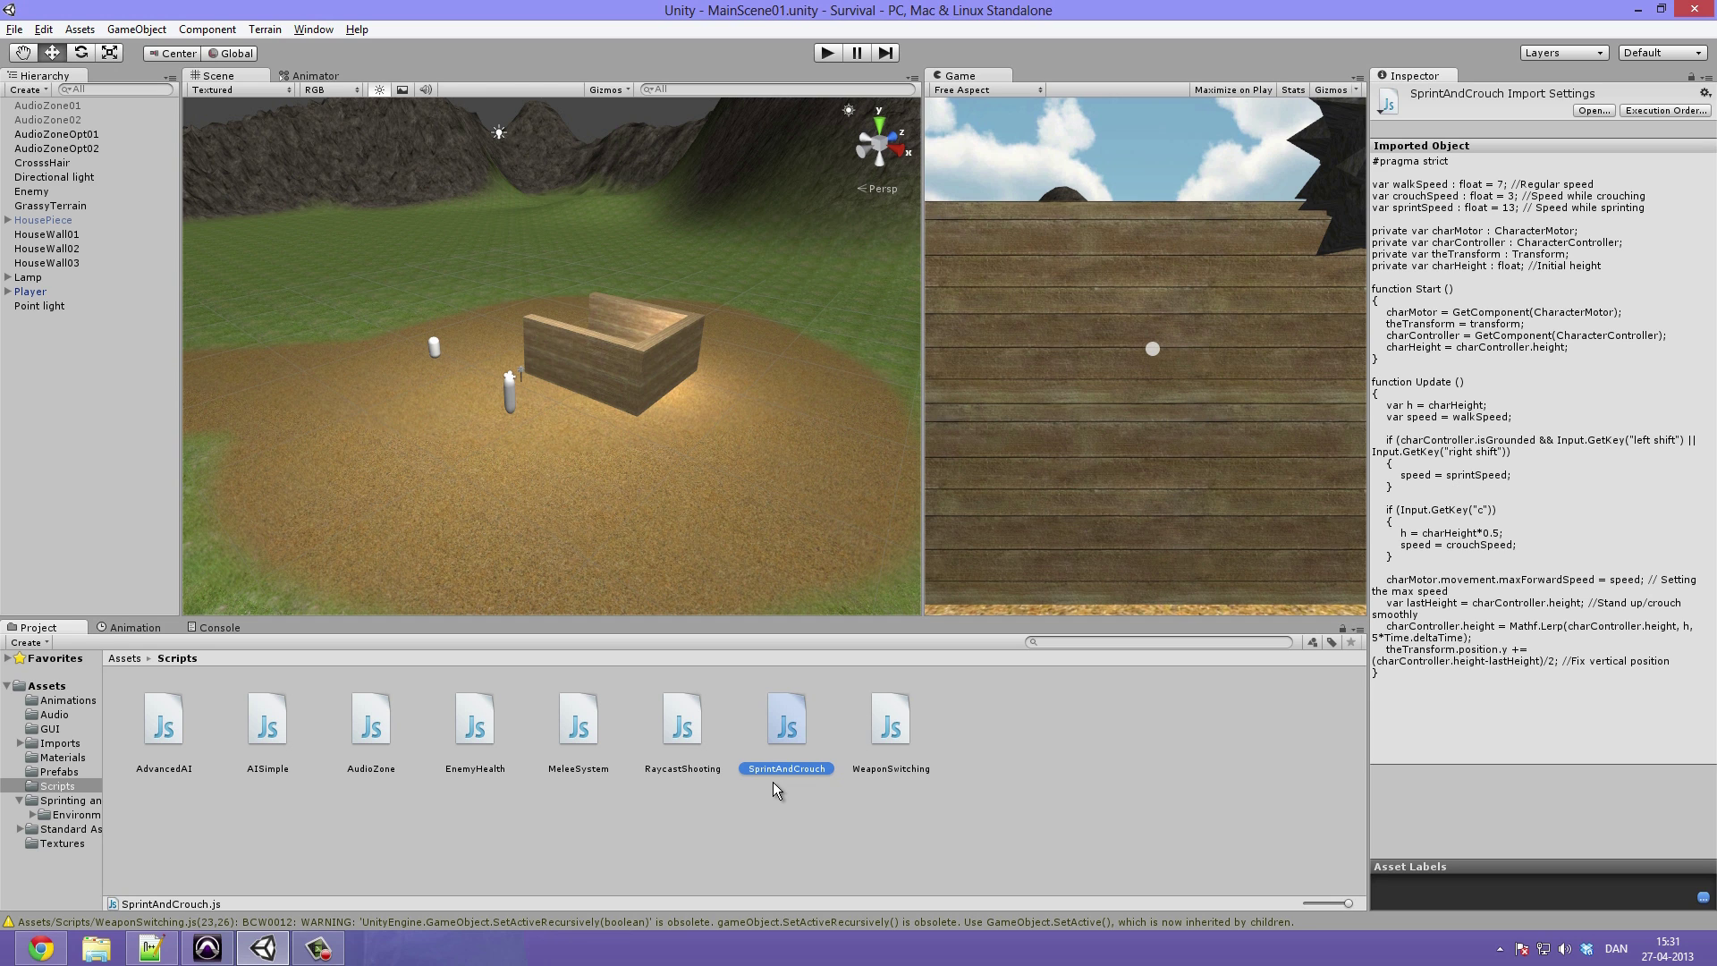
click(771, 781)
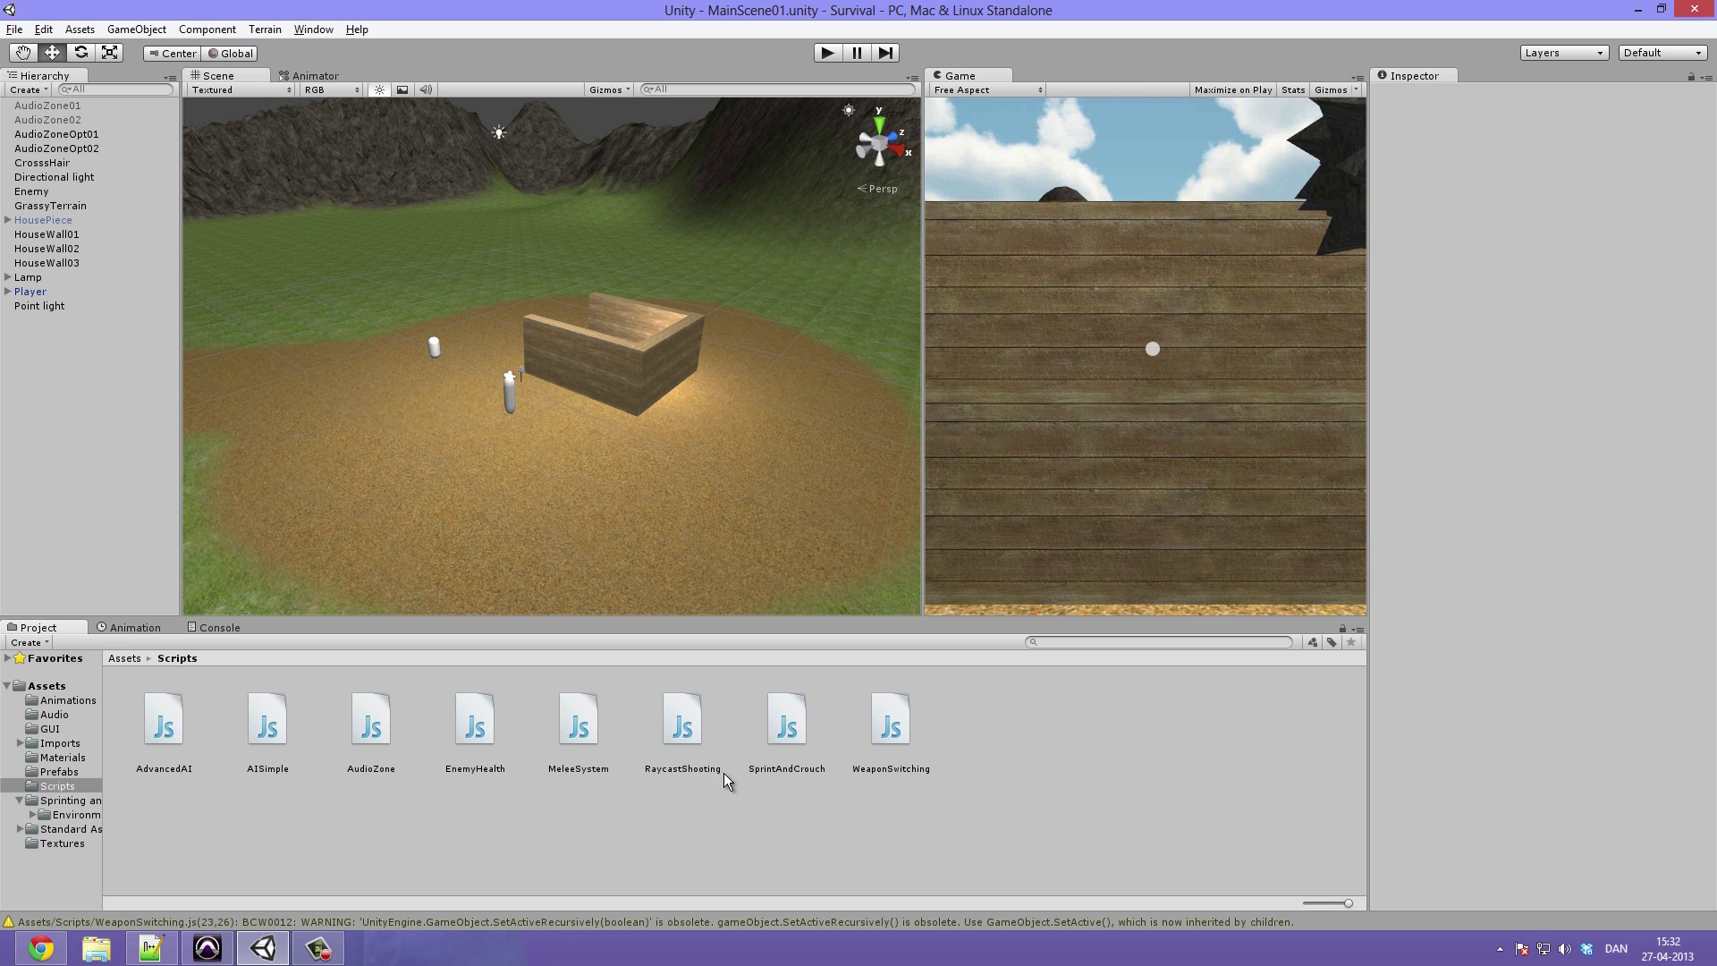
Step: Delete the Sprinting and Crouching folder from the Assets root and confirm the deletion
click(126, 659)
alt+drag(528, 401, 673, 390)
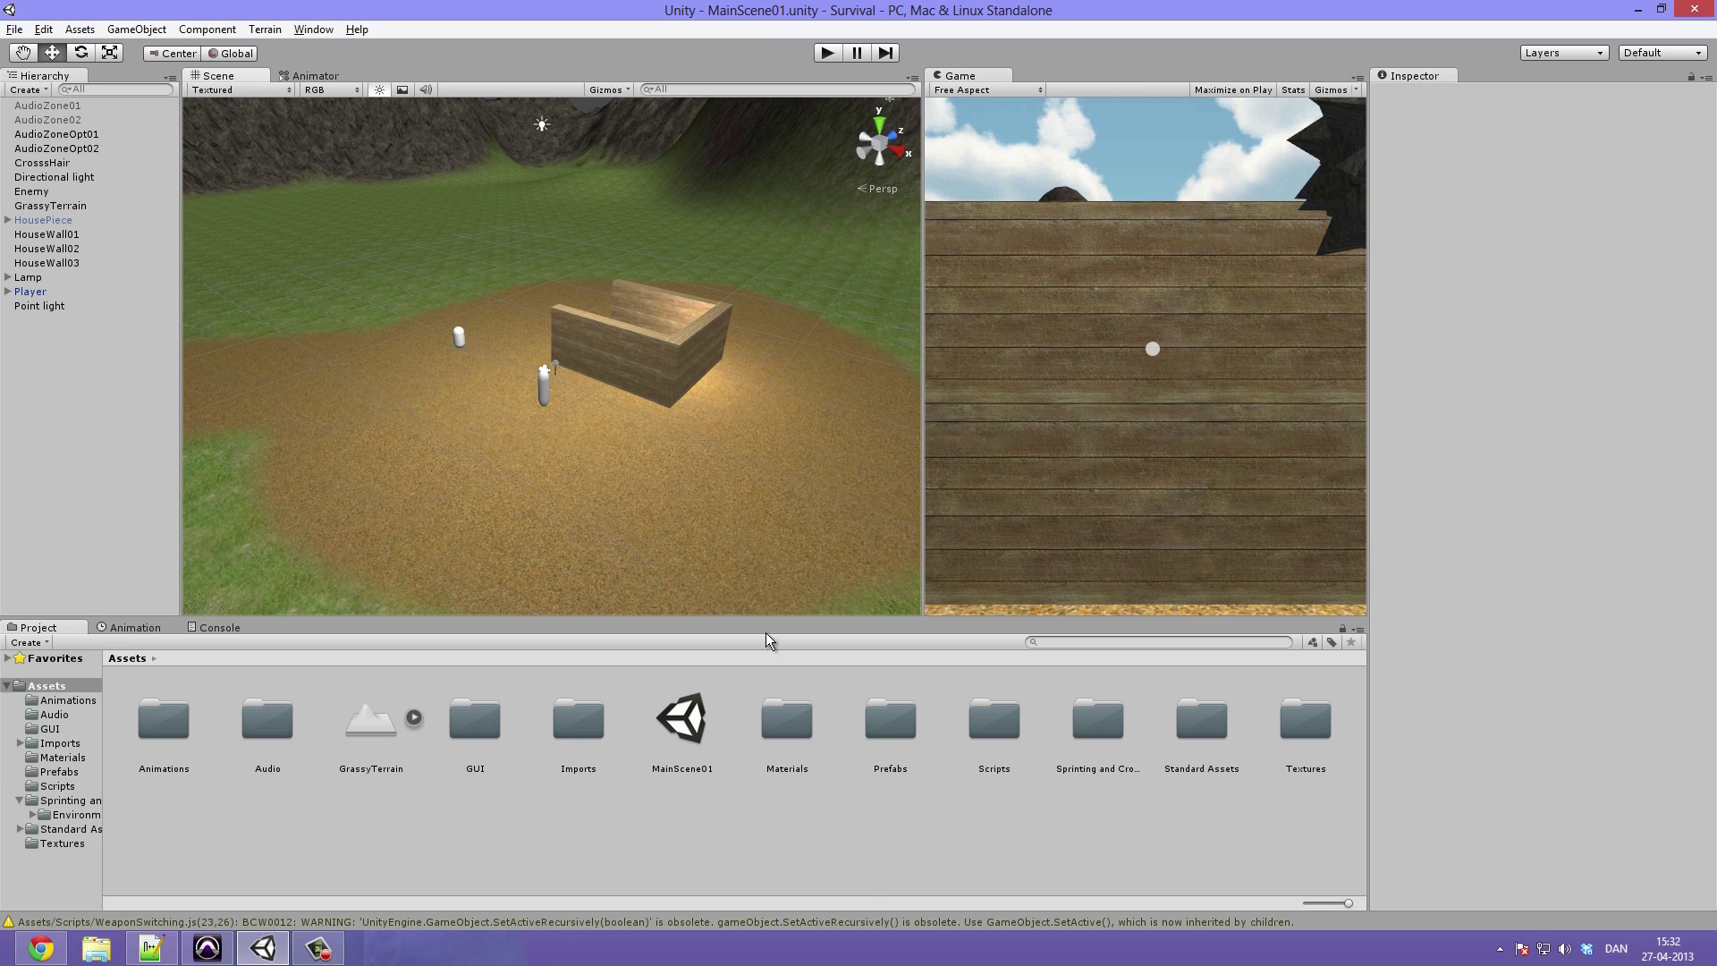
double_click(1095, 722)
click(125, 658)
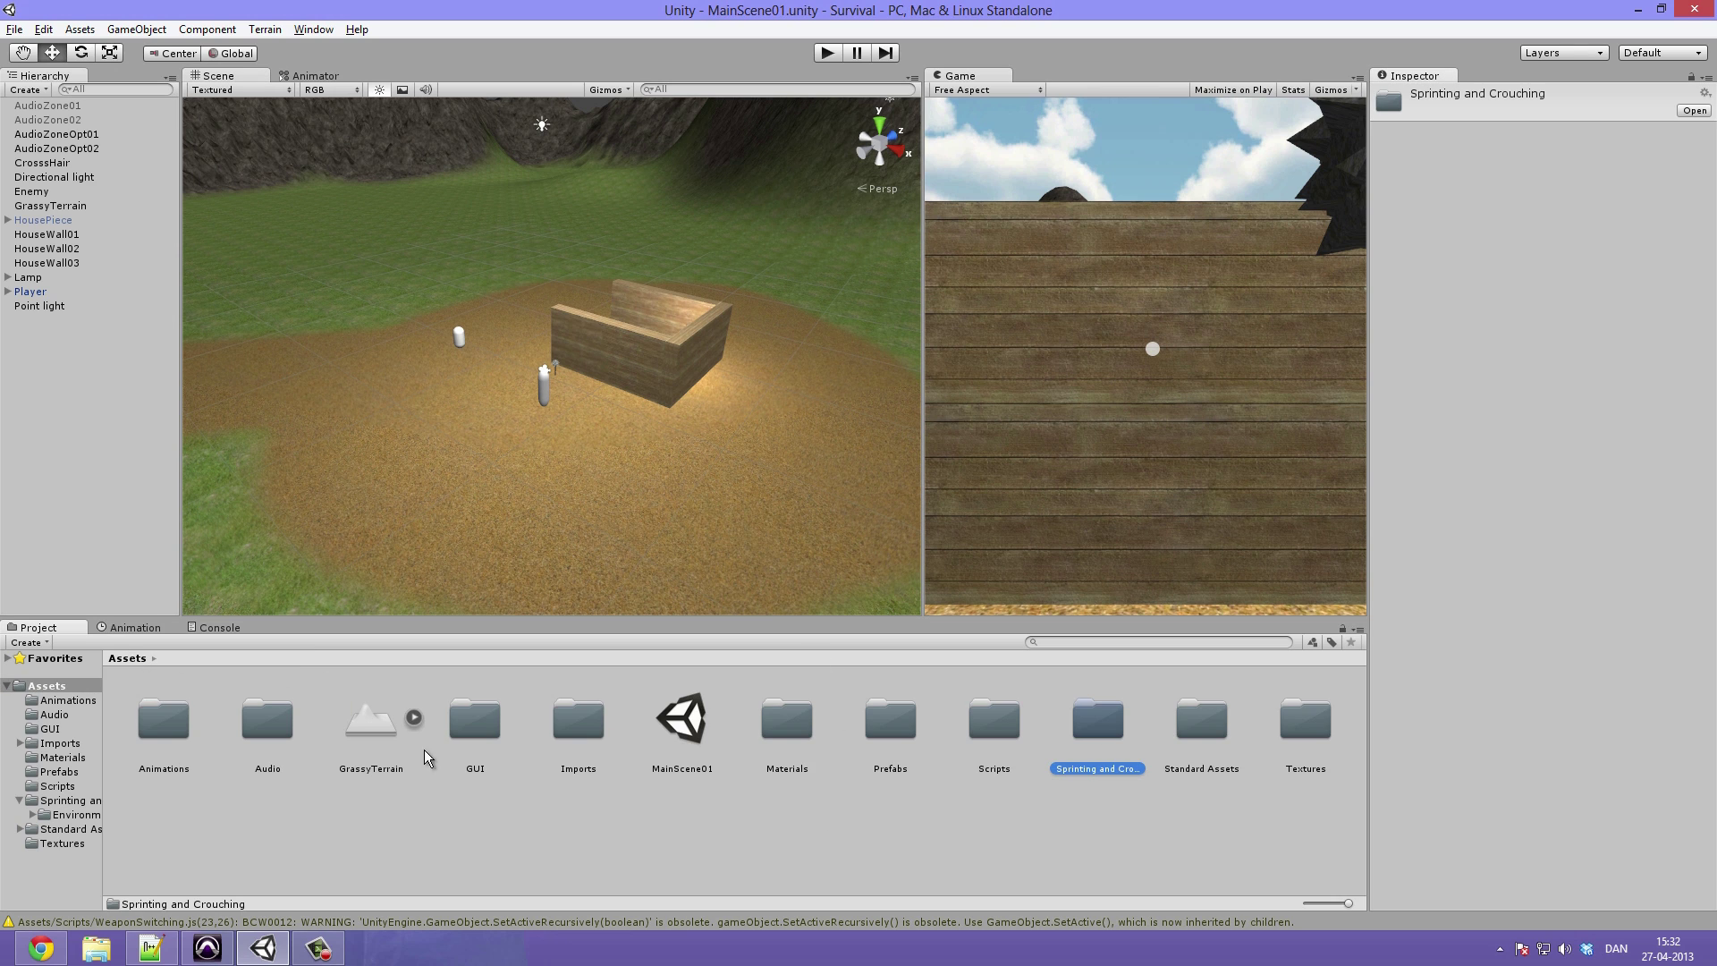
key(Delete)
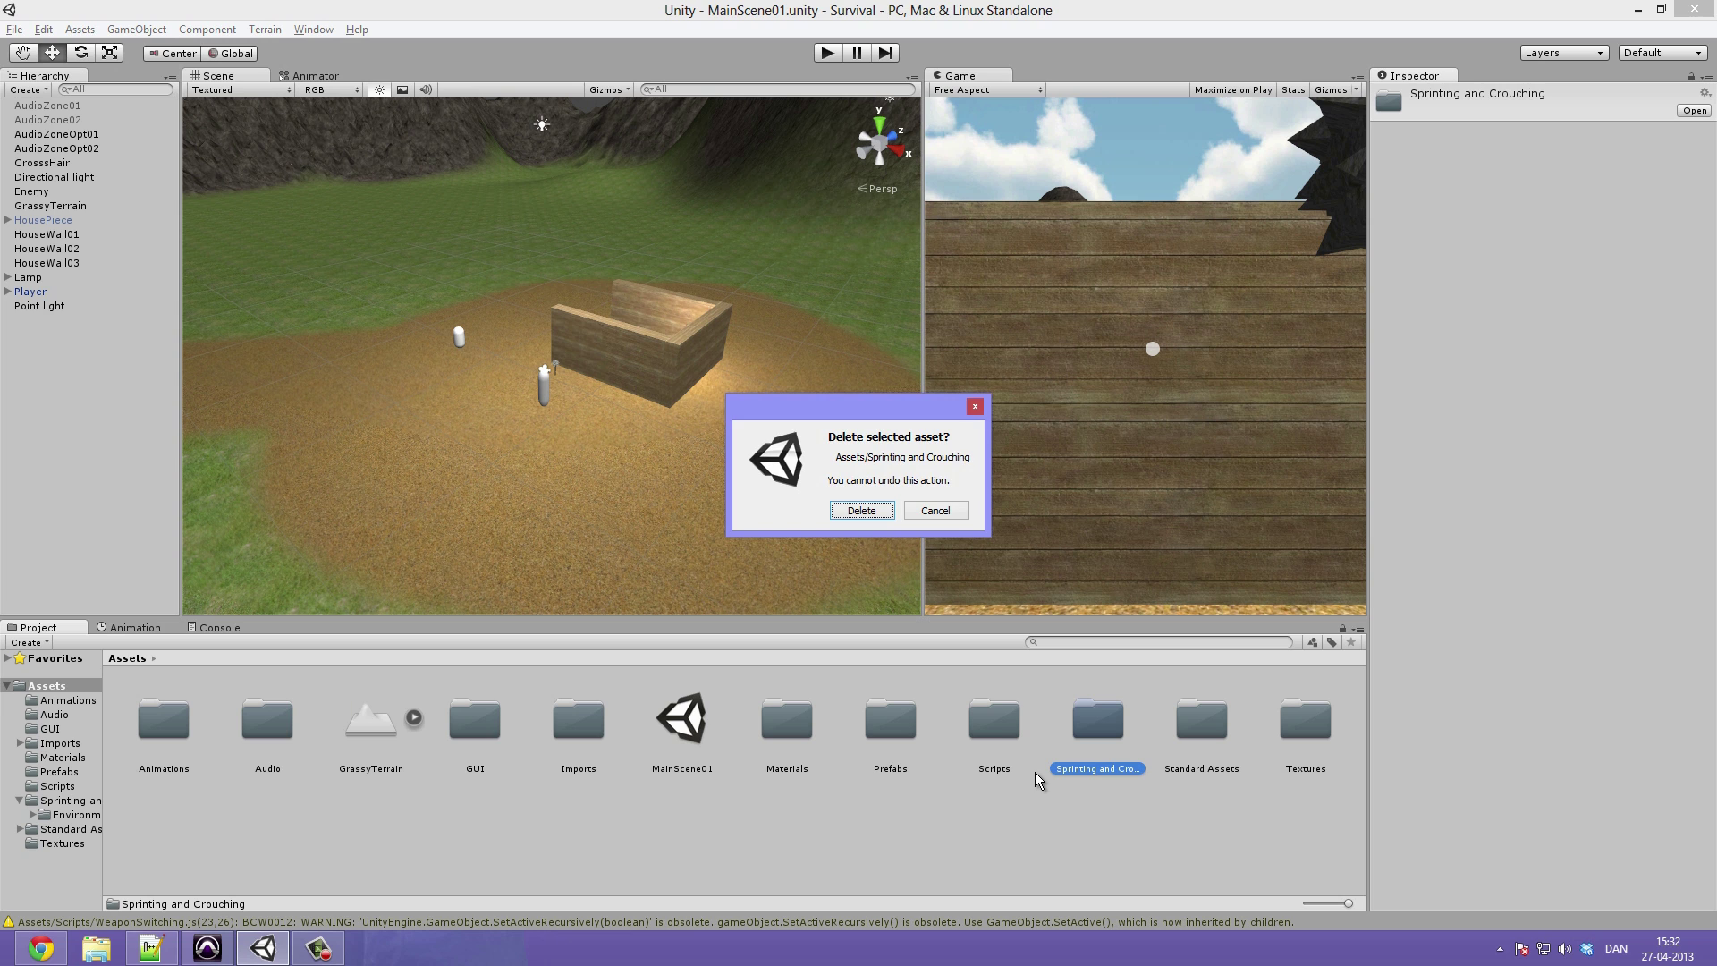
key(Return)
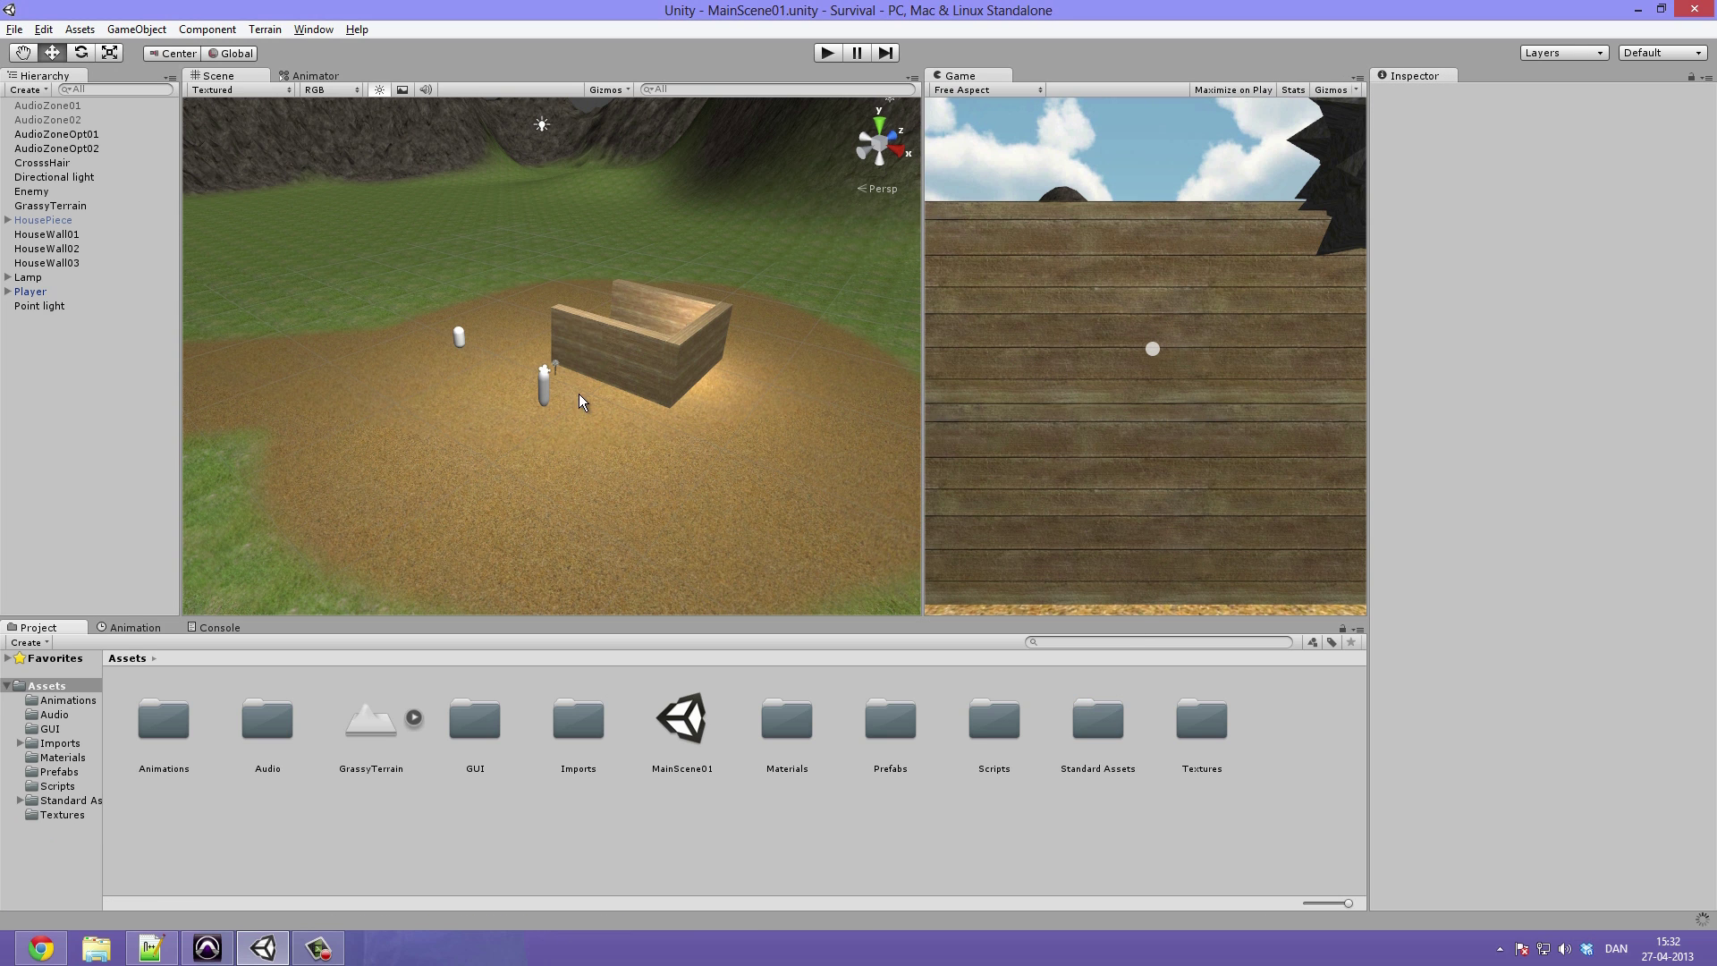
mouse_move(540, 354)
alt+mouse_down()
mouse_move(587, 336)
mouse_move(556, 337)
alt+mouse_up()
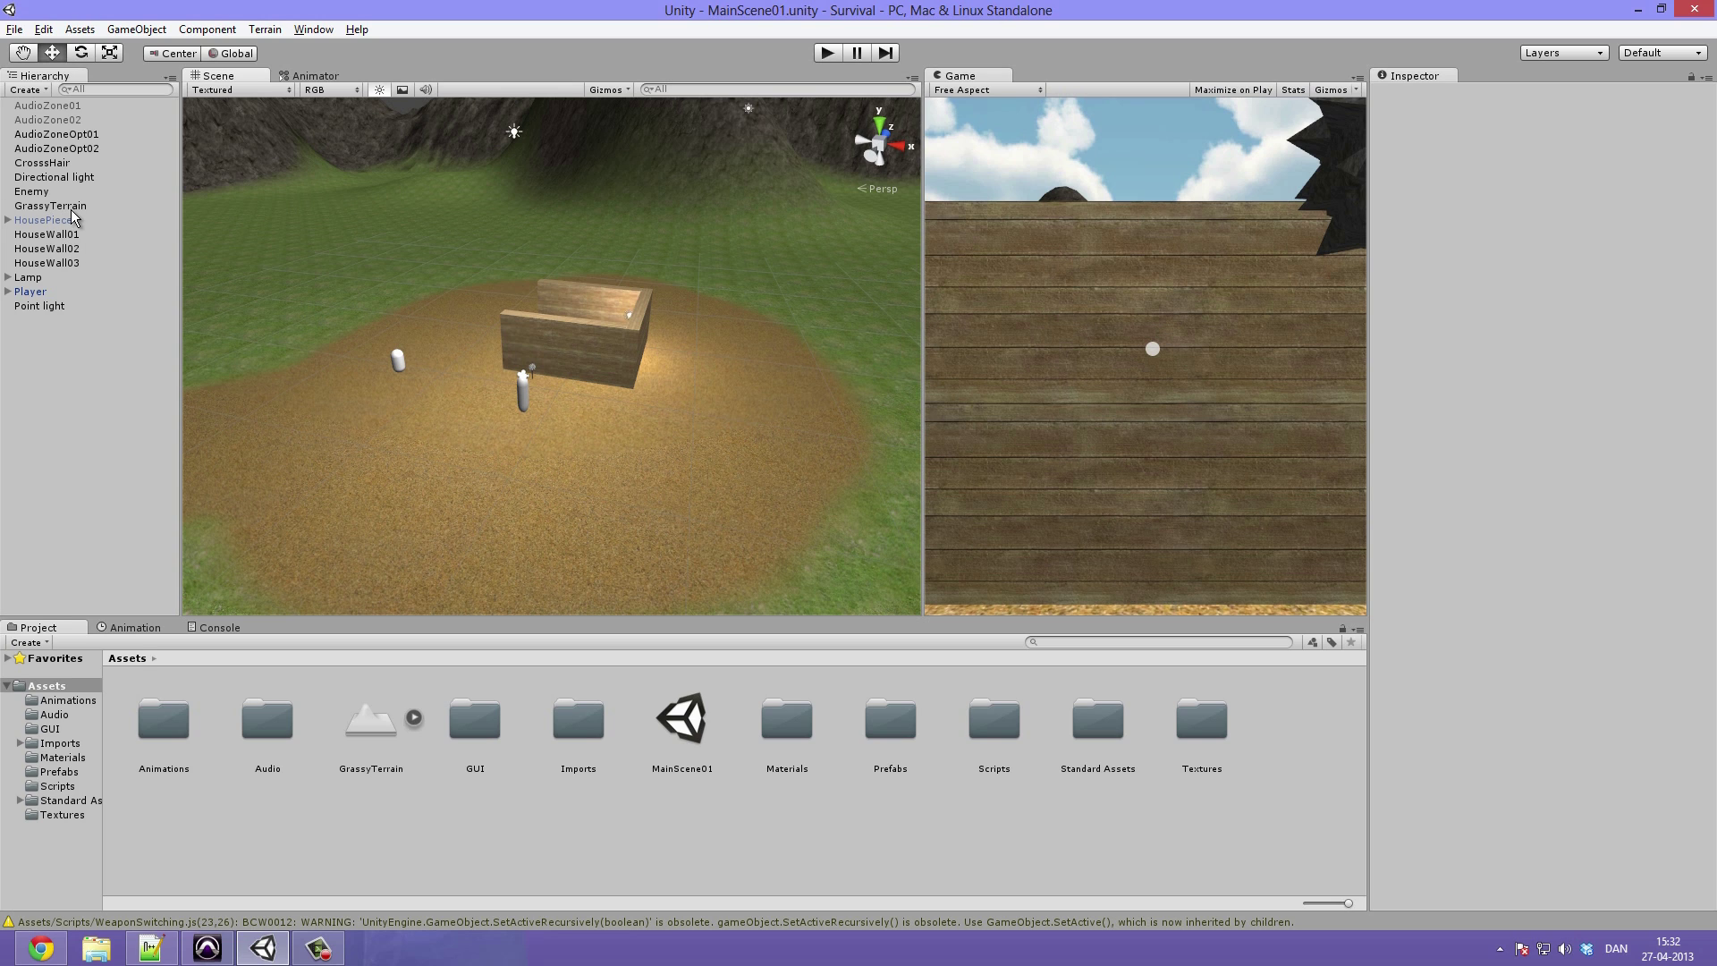
Step: Attach the SprintAndCrouch script (walk 7, crouch 3, sprint 13) to the Player
click(30, 292)
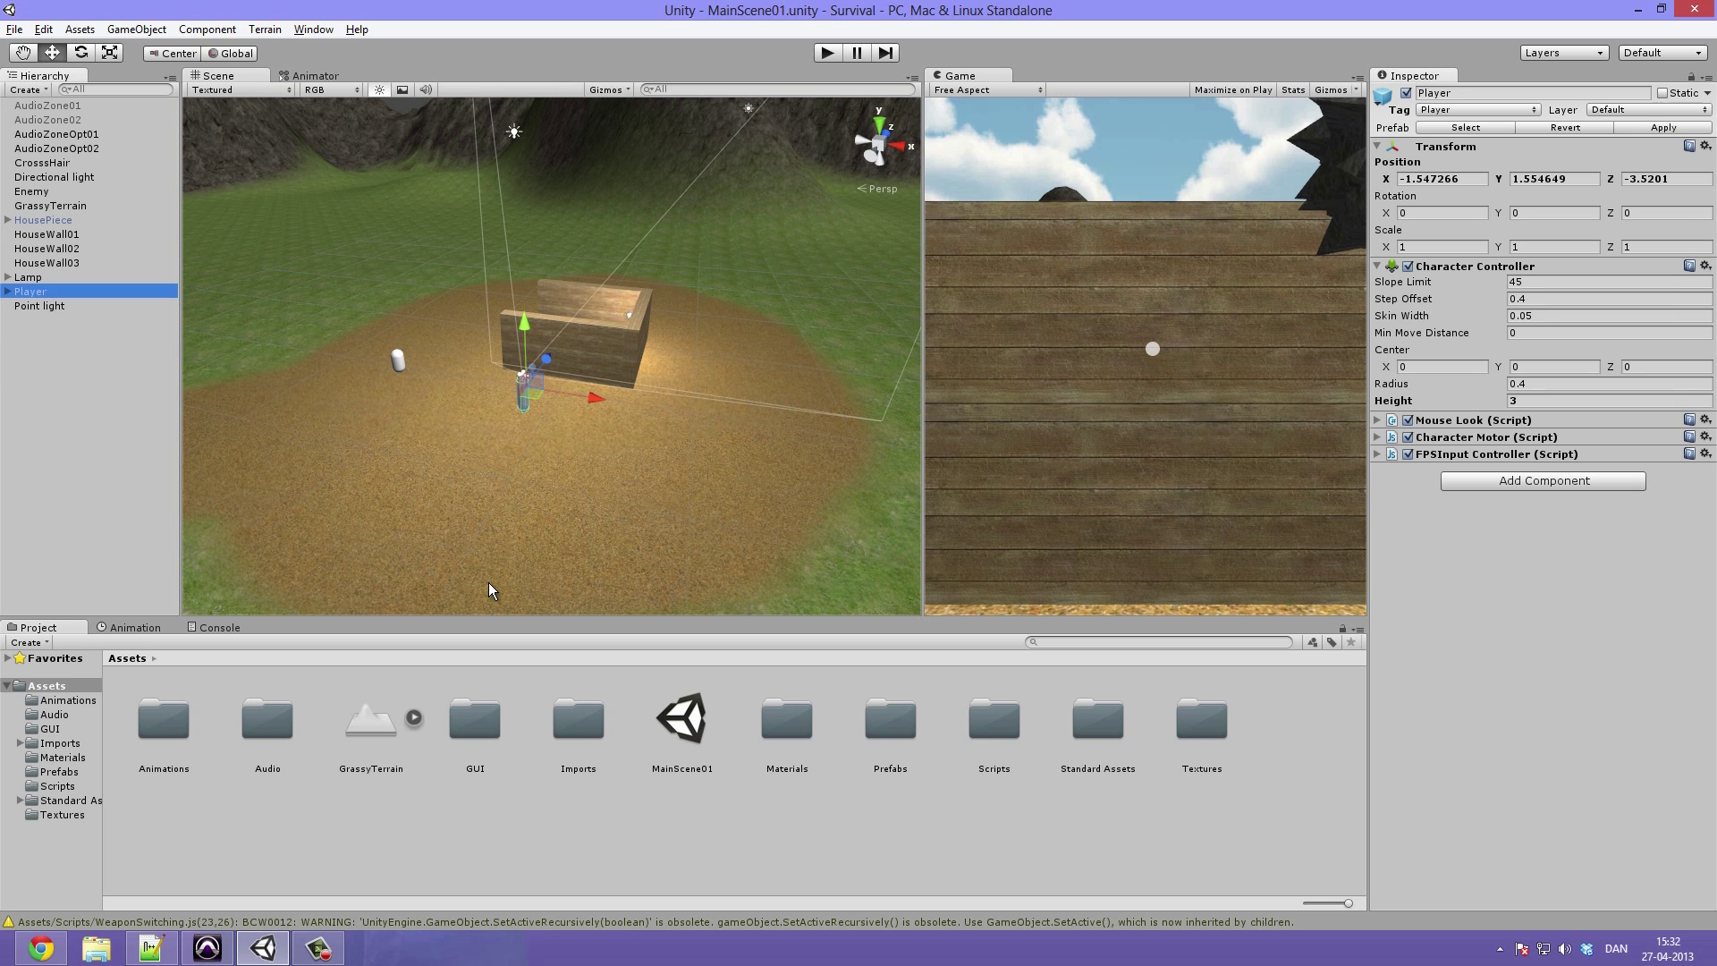
double_click(985, 727)
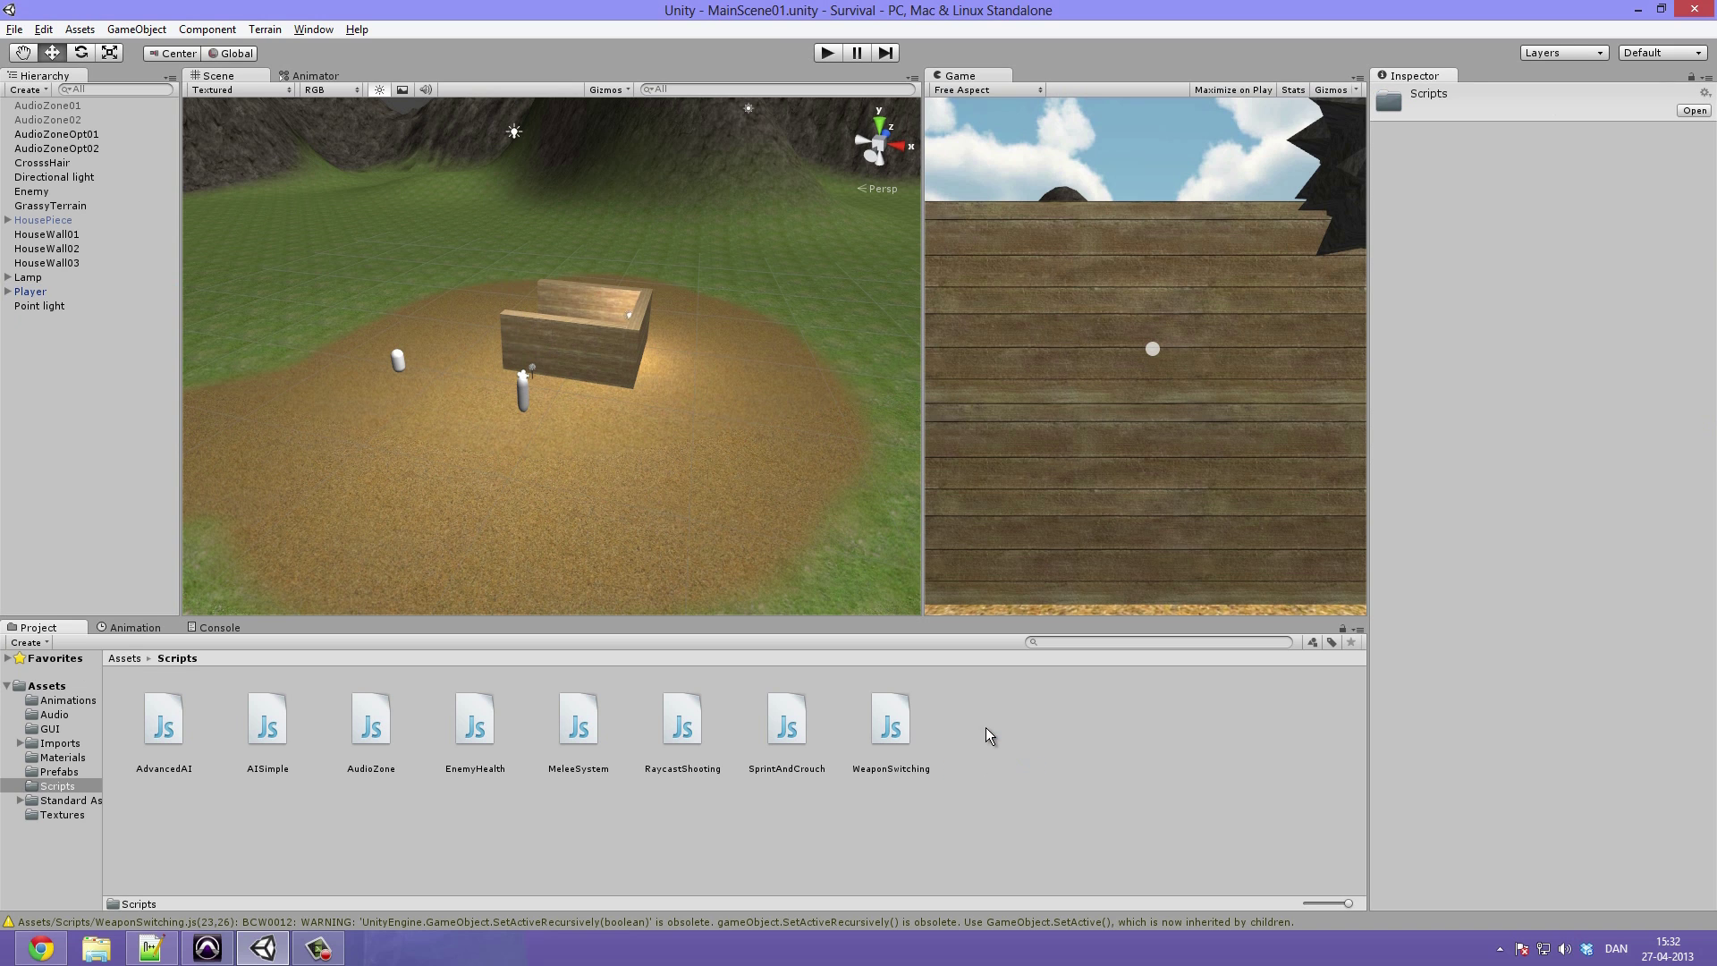
drag(787, 720, 41, 293)
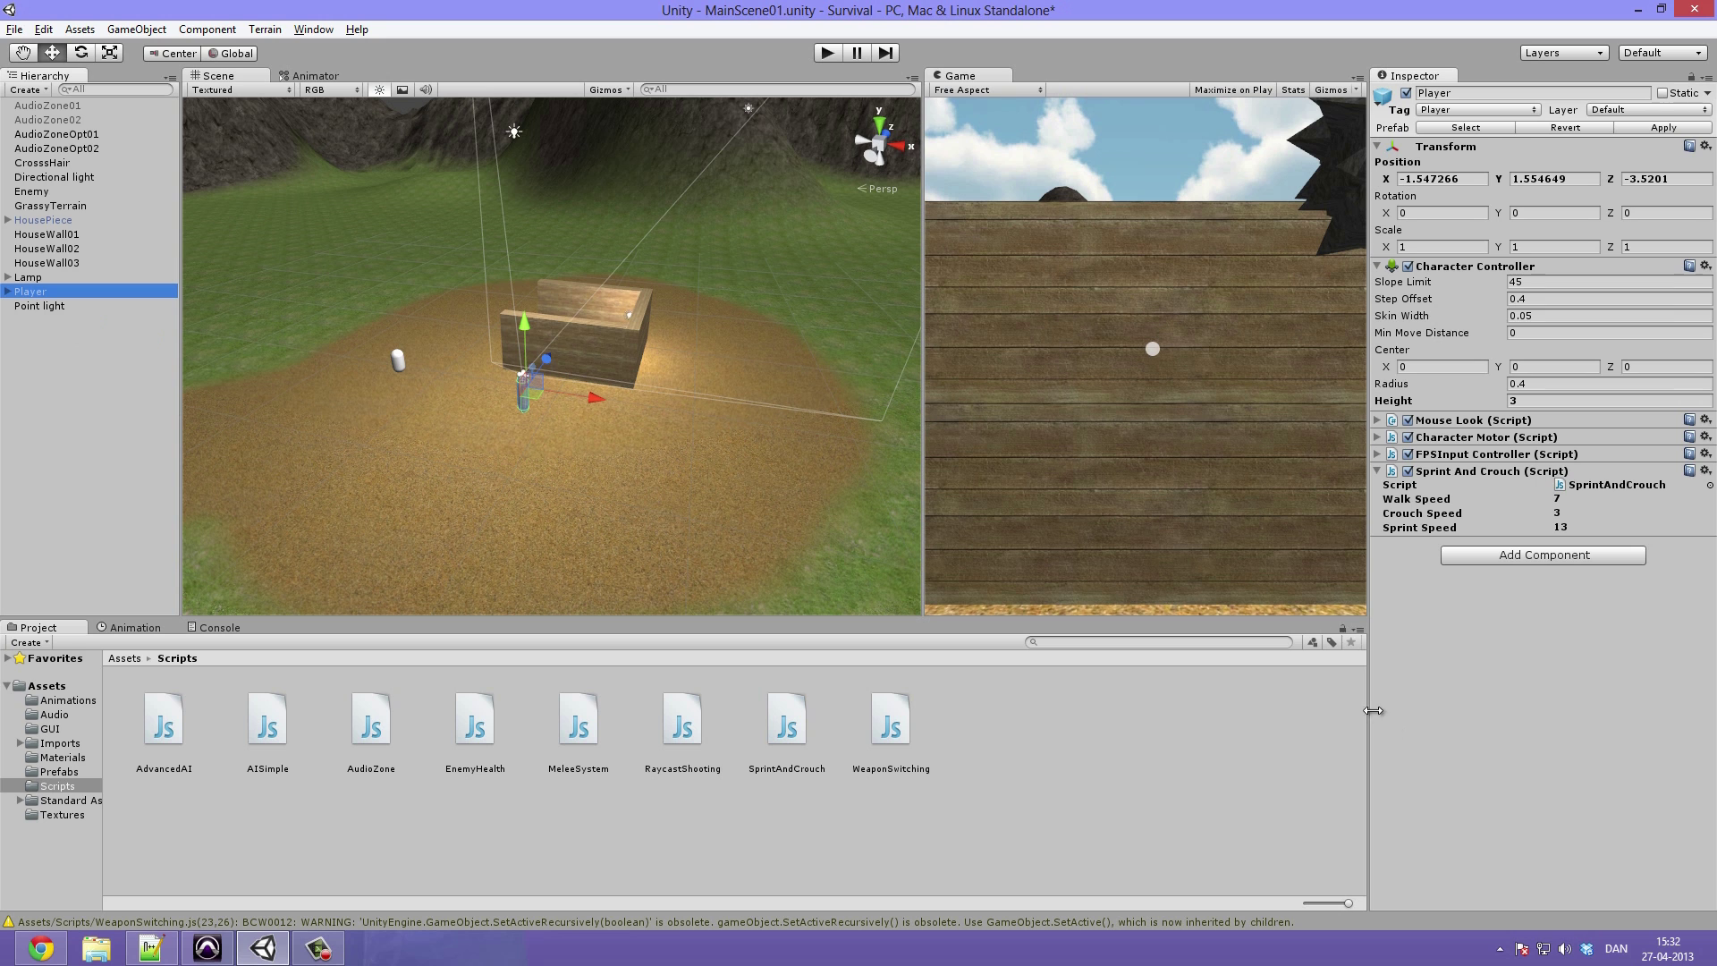
Step: Play-test the Player walking backward, crouching and moving forward, then stop play mode
click(827, 52)
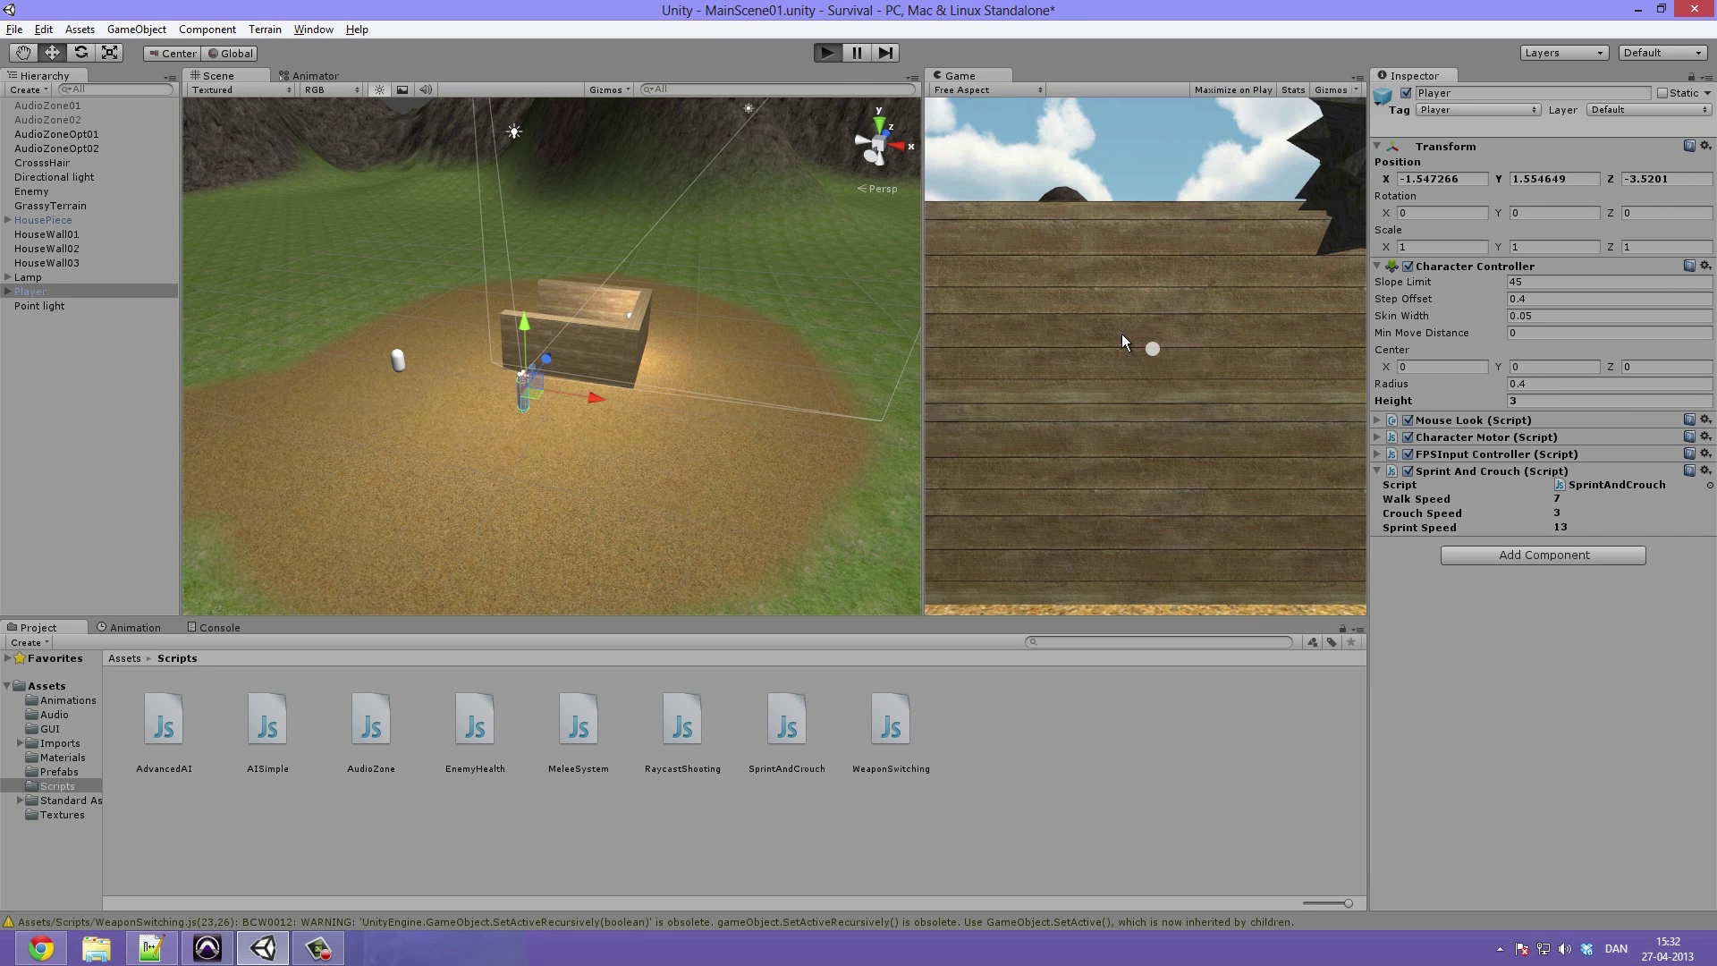
key(s)
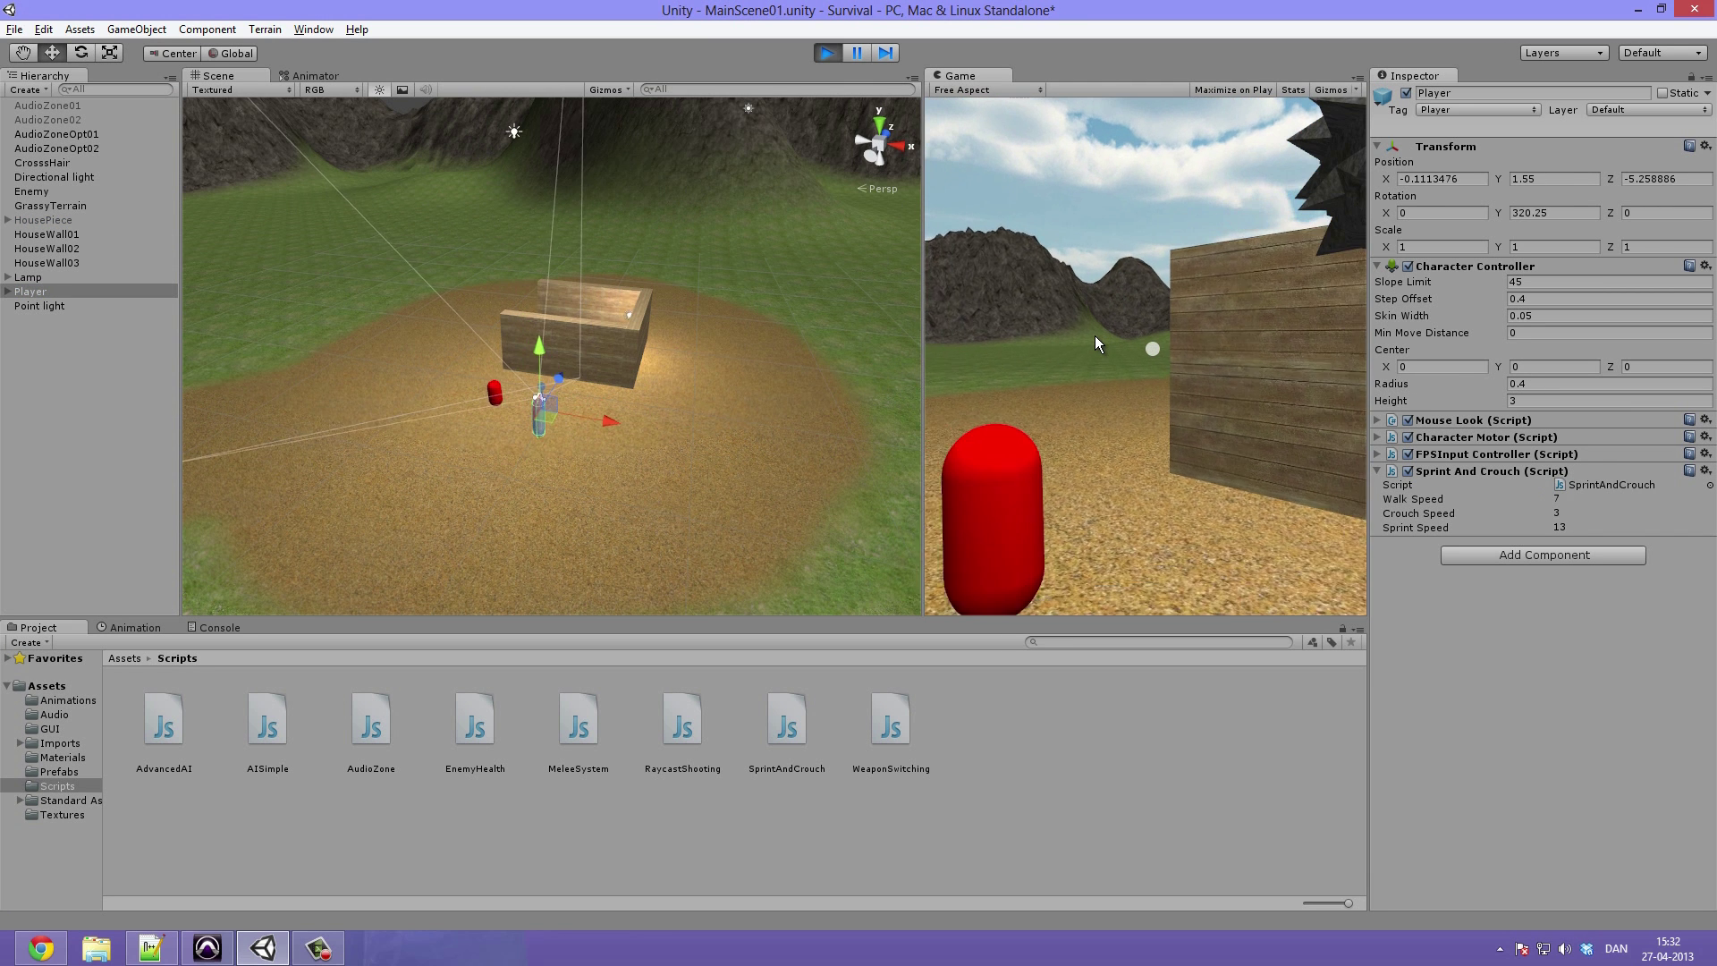
key(s)
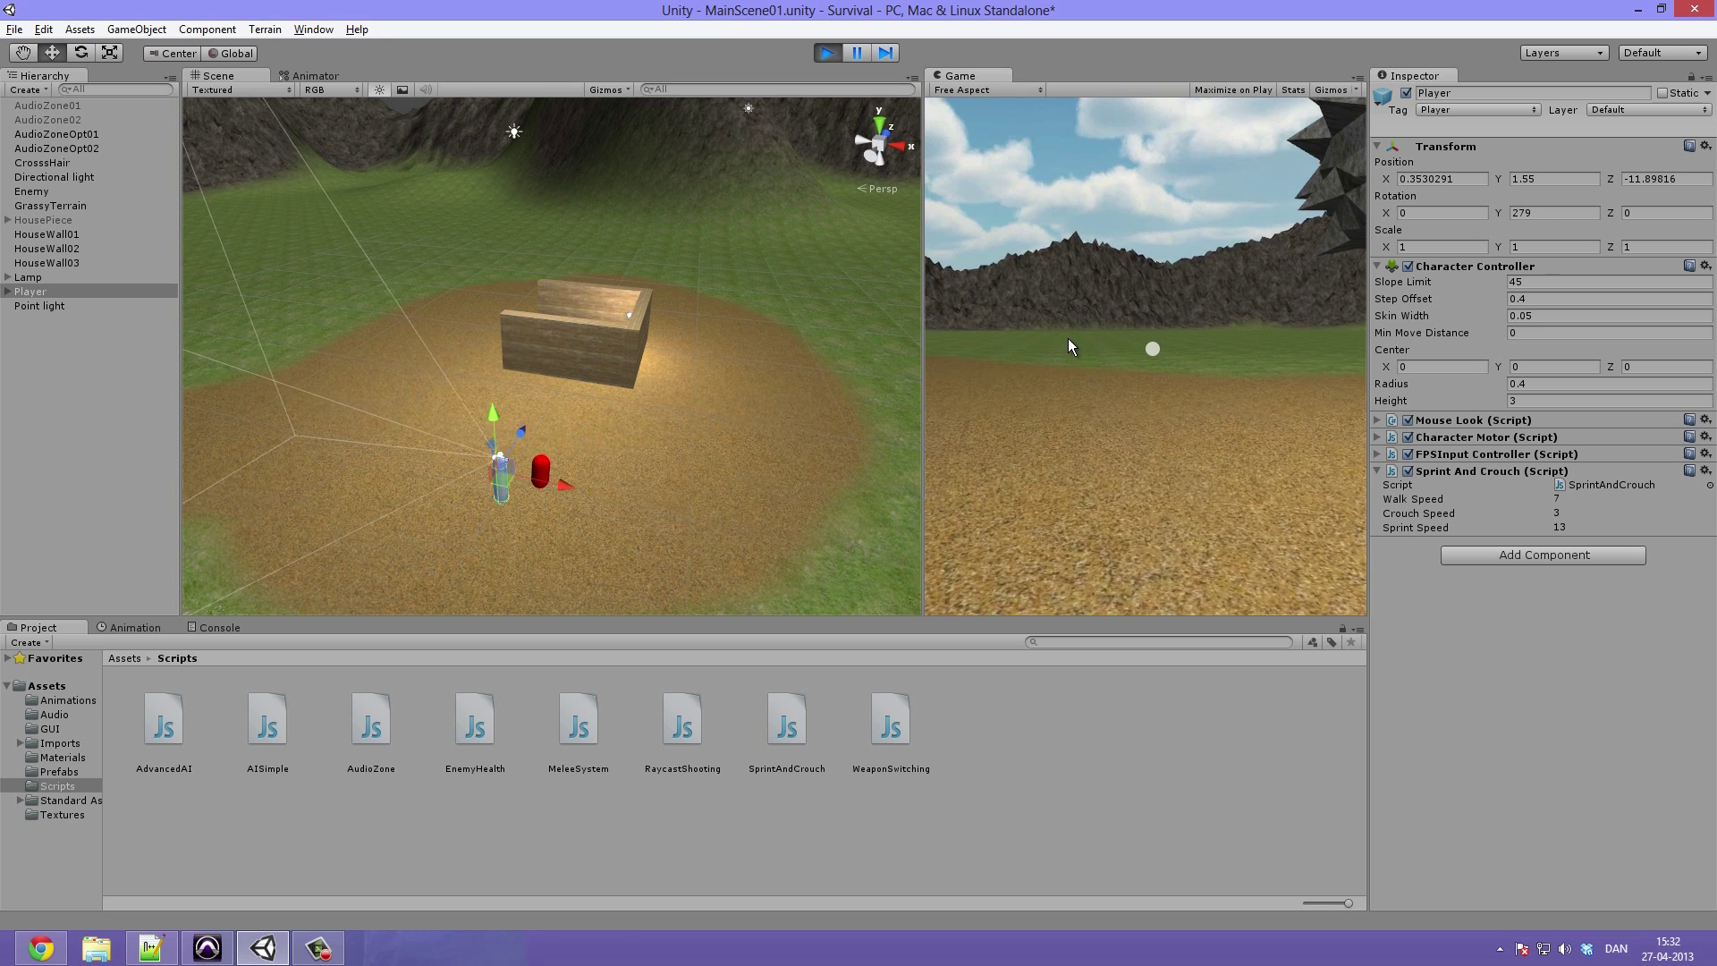
key(w)
key(ctrl)
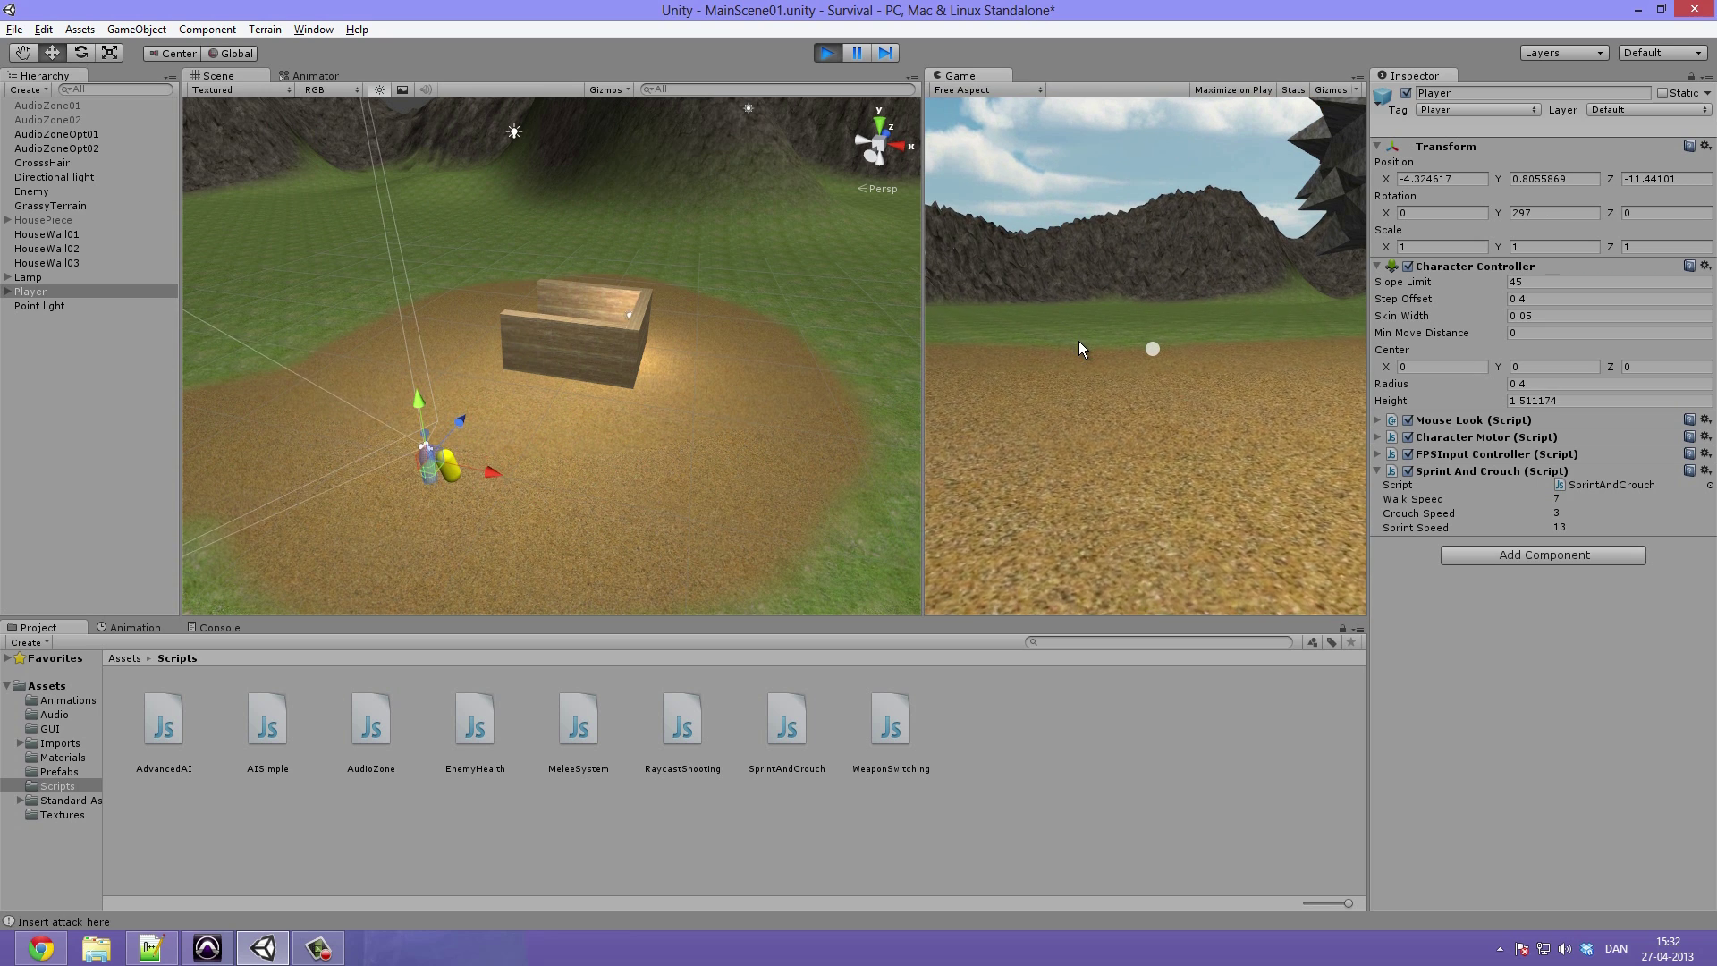
key(w)
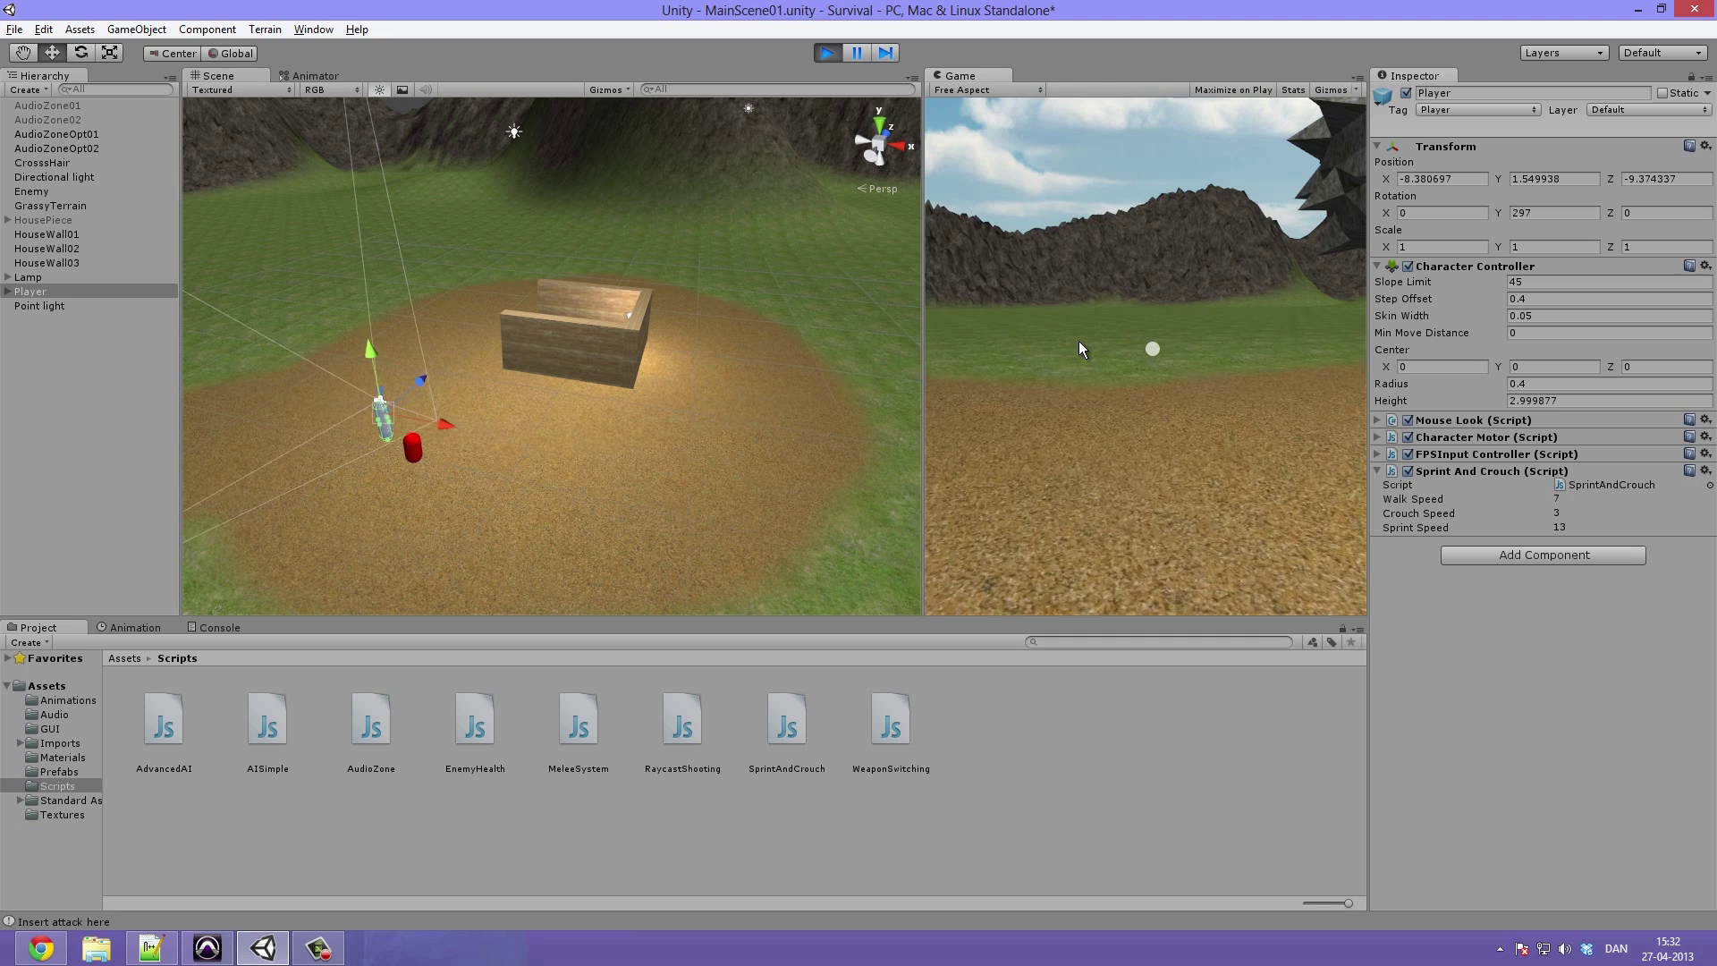
key(w)
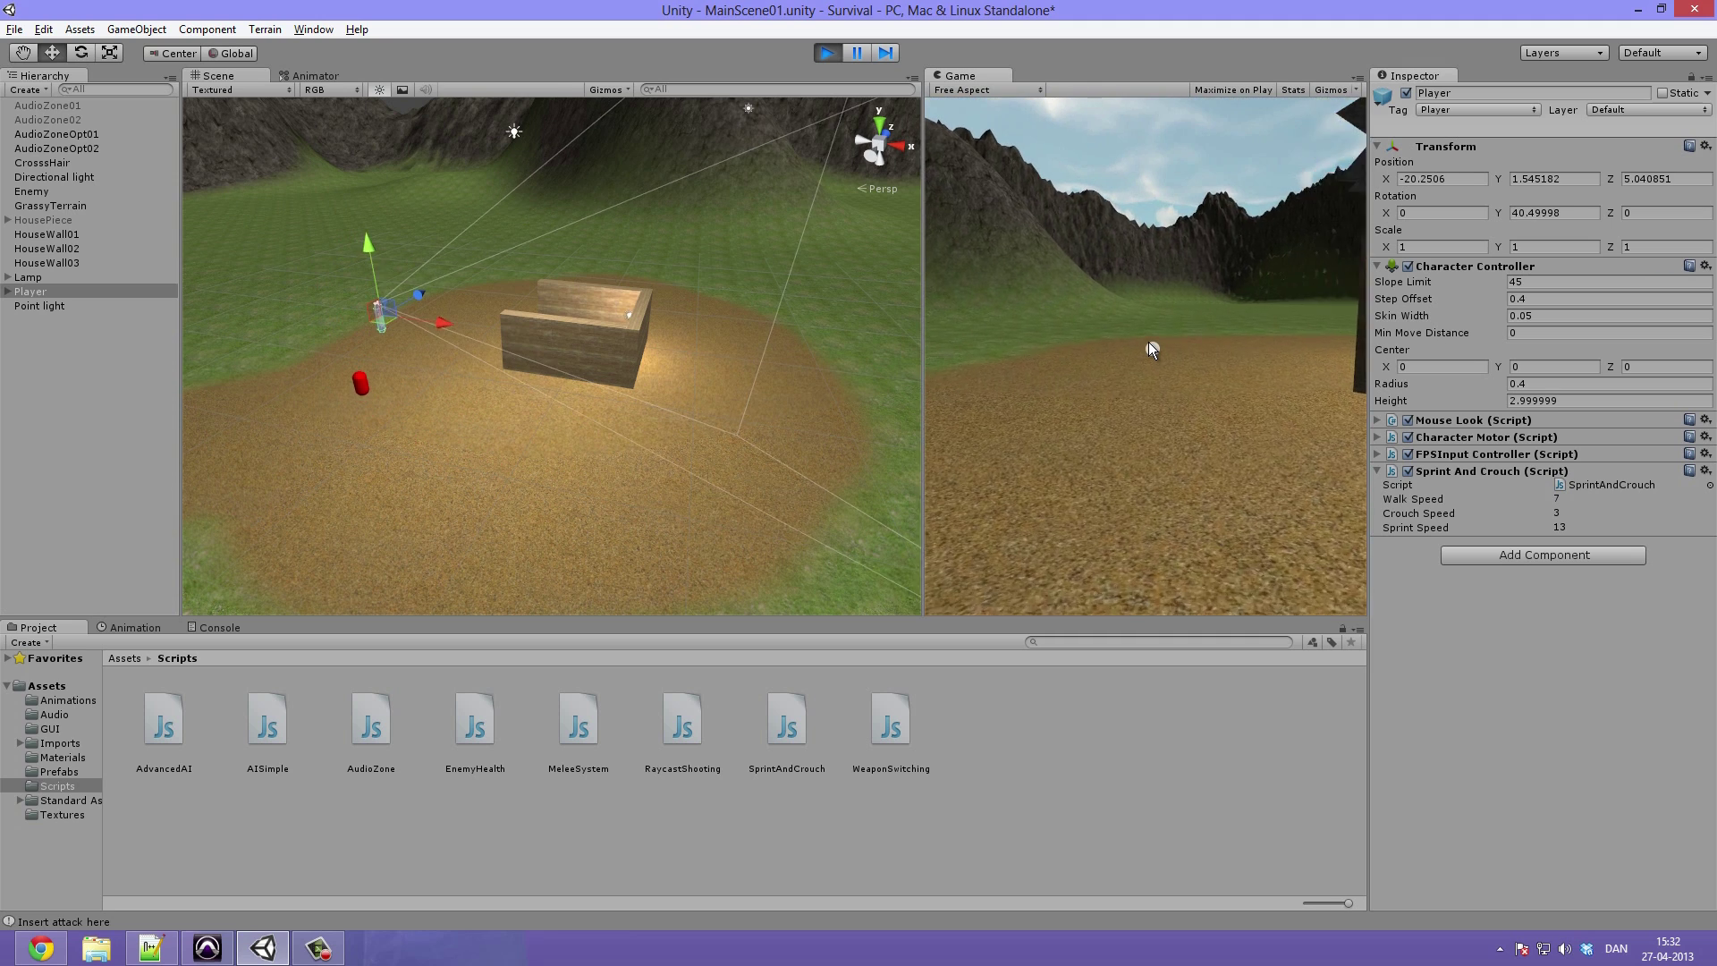
key(ctrl+p)
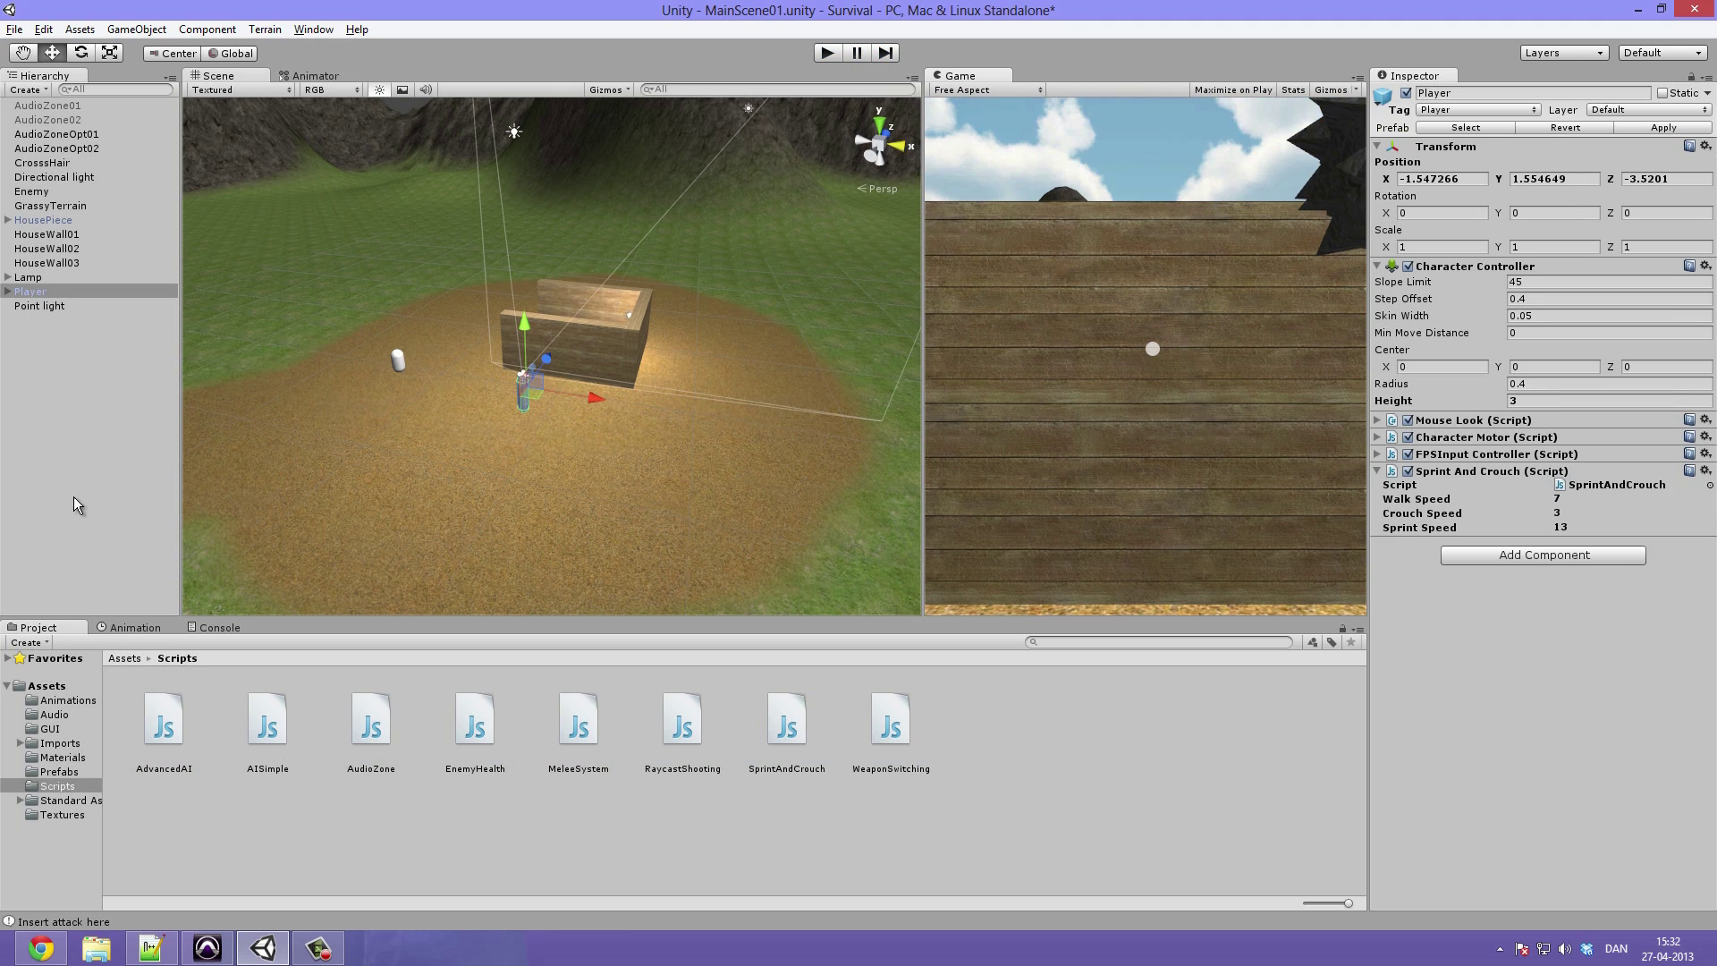
Step: Select the CrossHair object in the Hierarchy
click(106, 477)
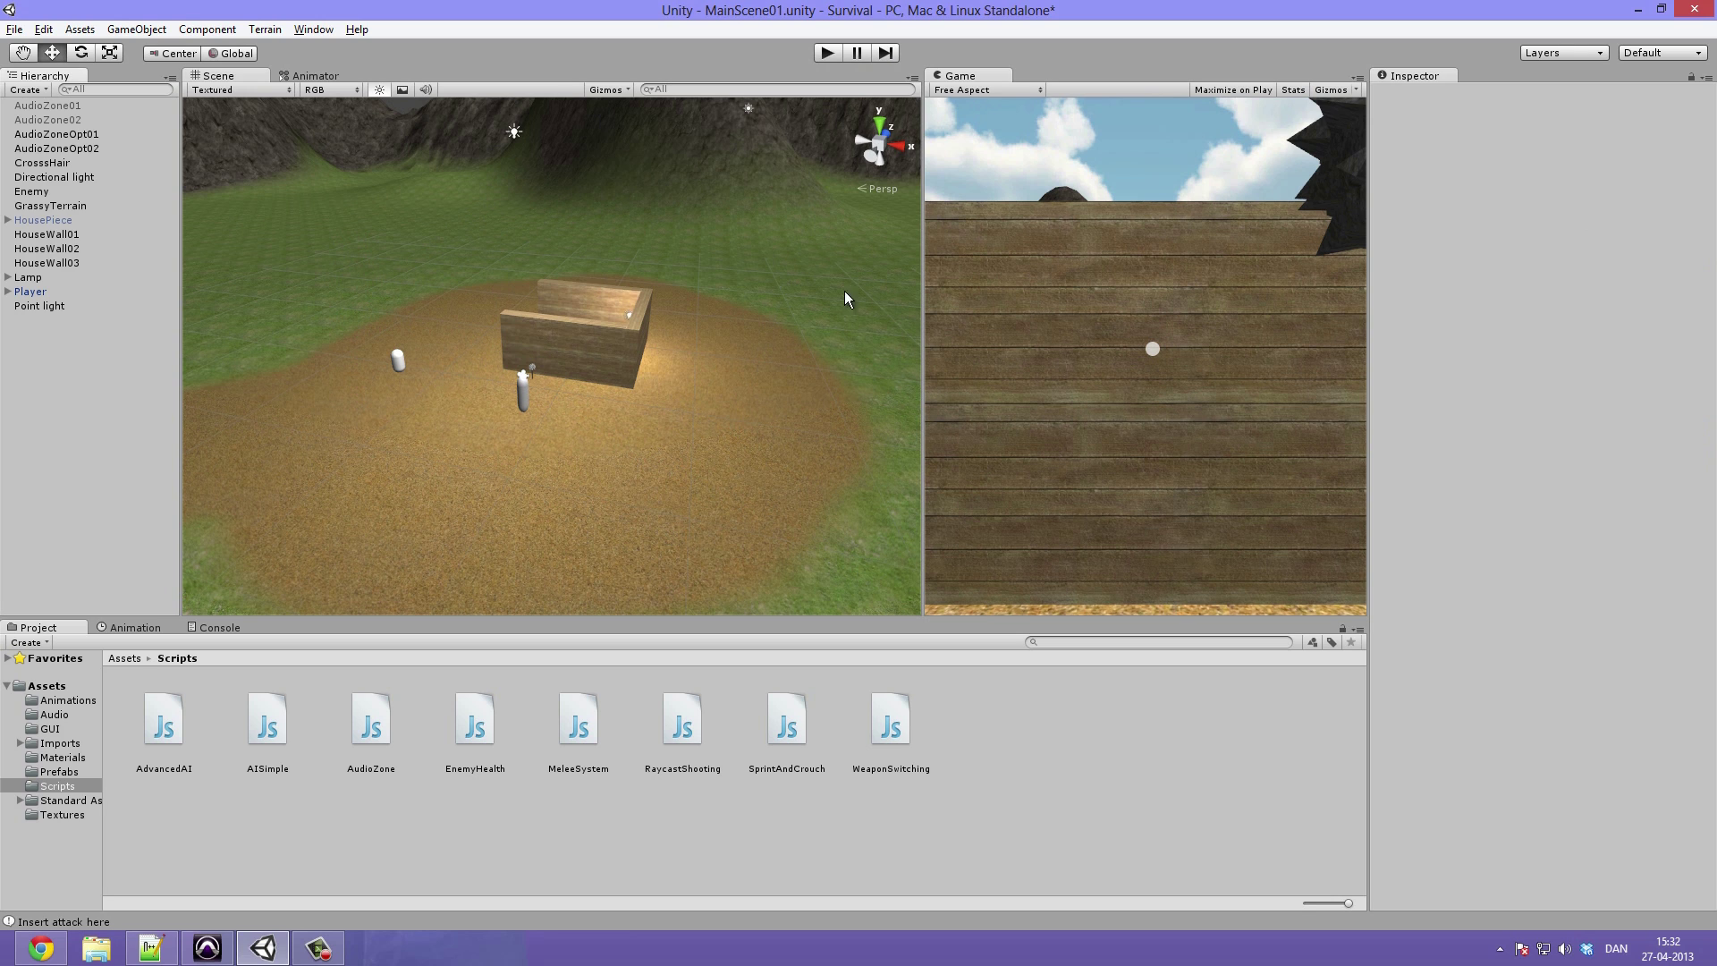
click(1127, 413)
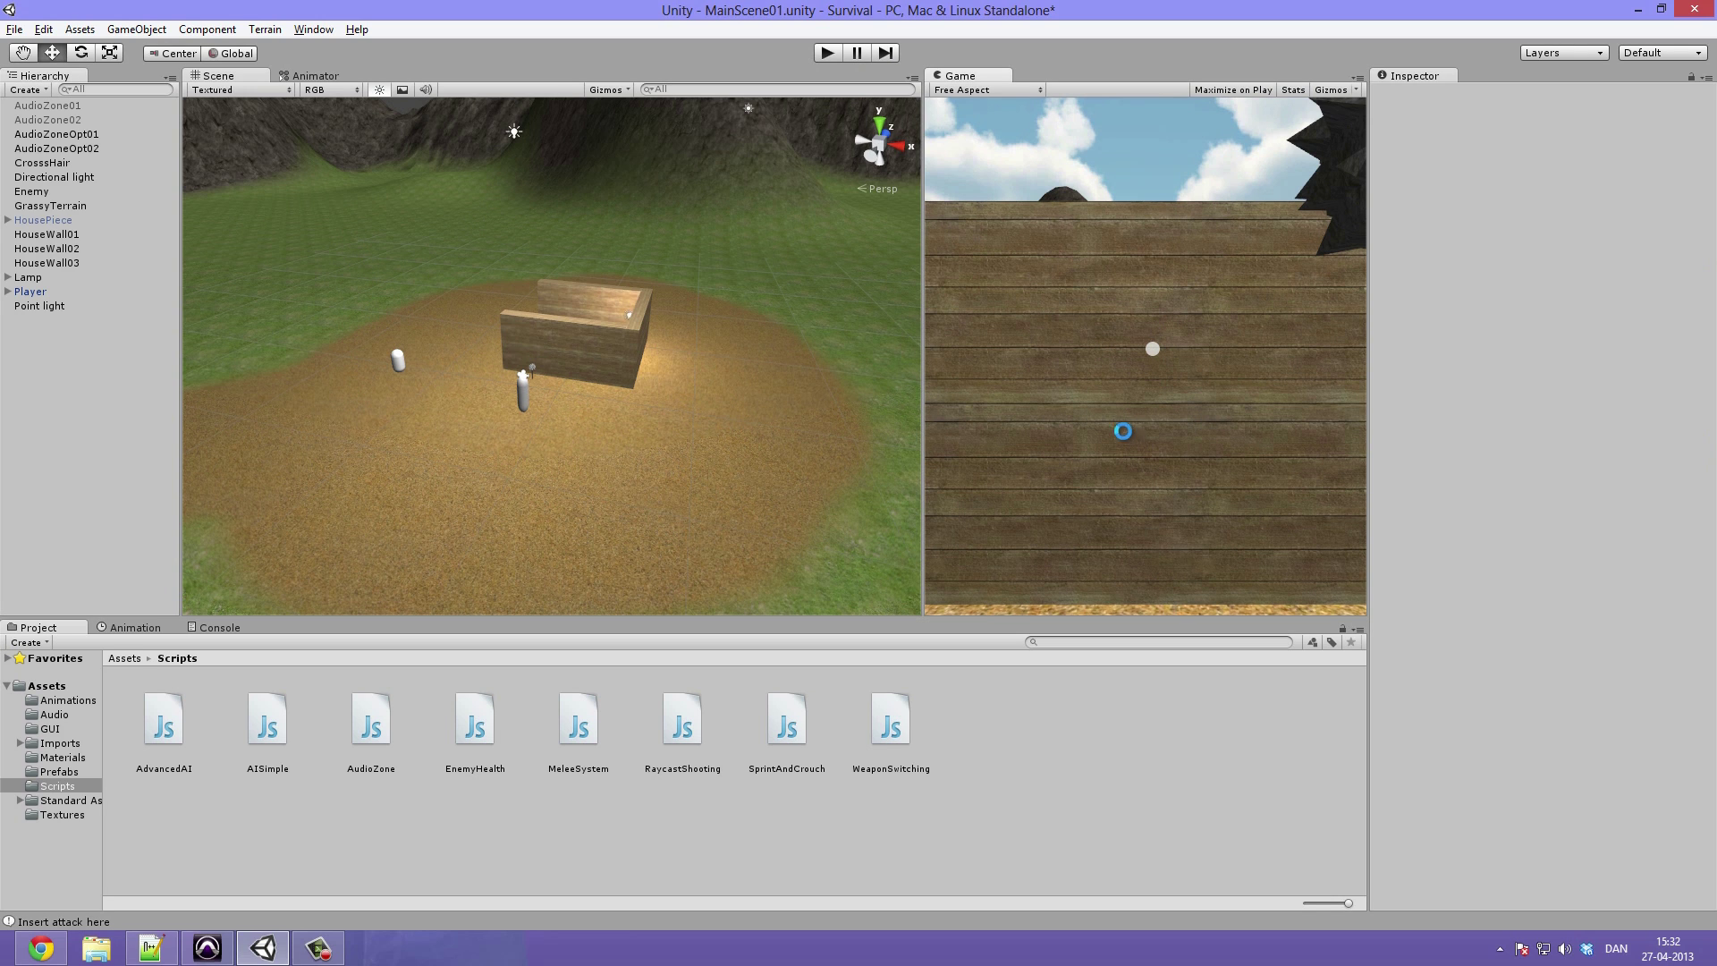
click(42, 163)
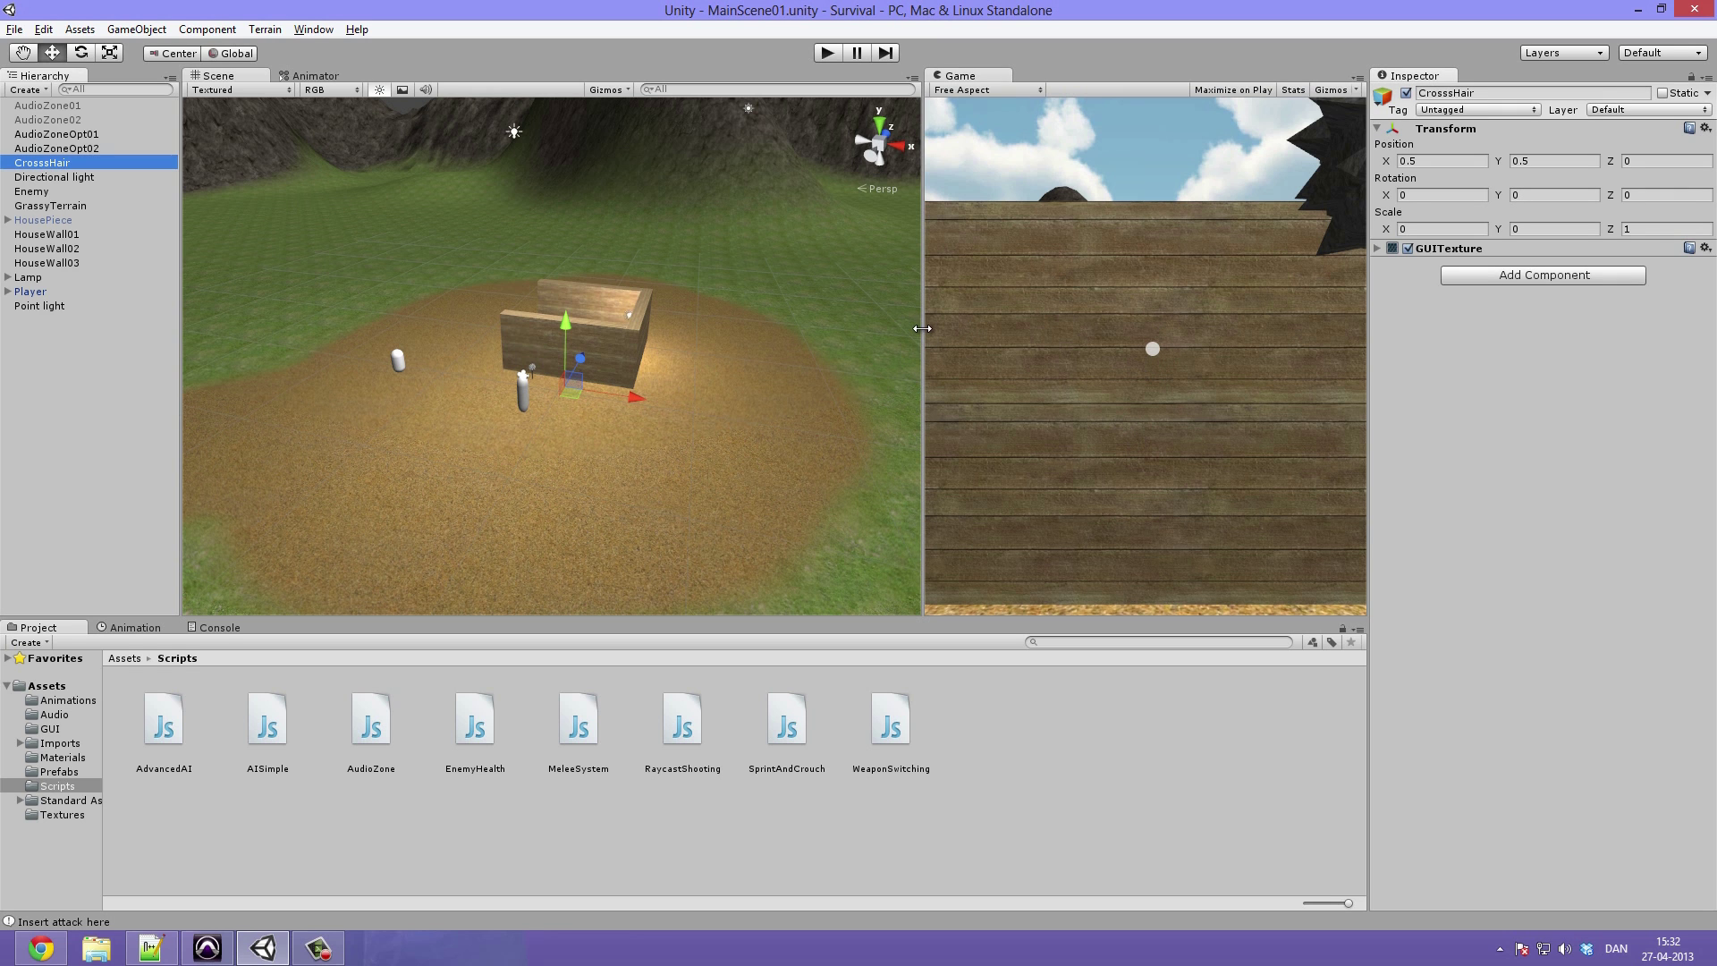
Step: Resize the editor panels so the Scene view is wider and the Project area taller
drag(925, 340, 1208, 394)
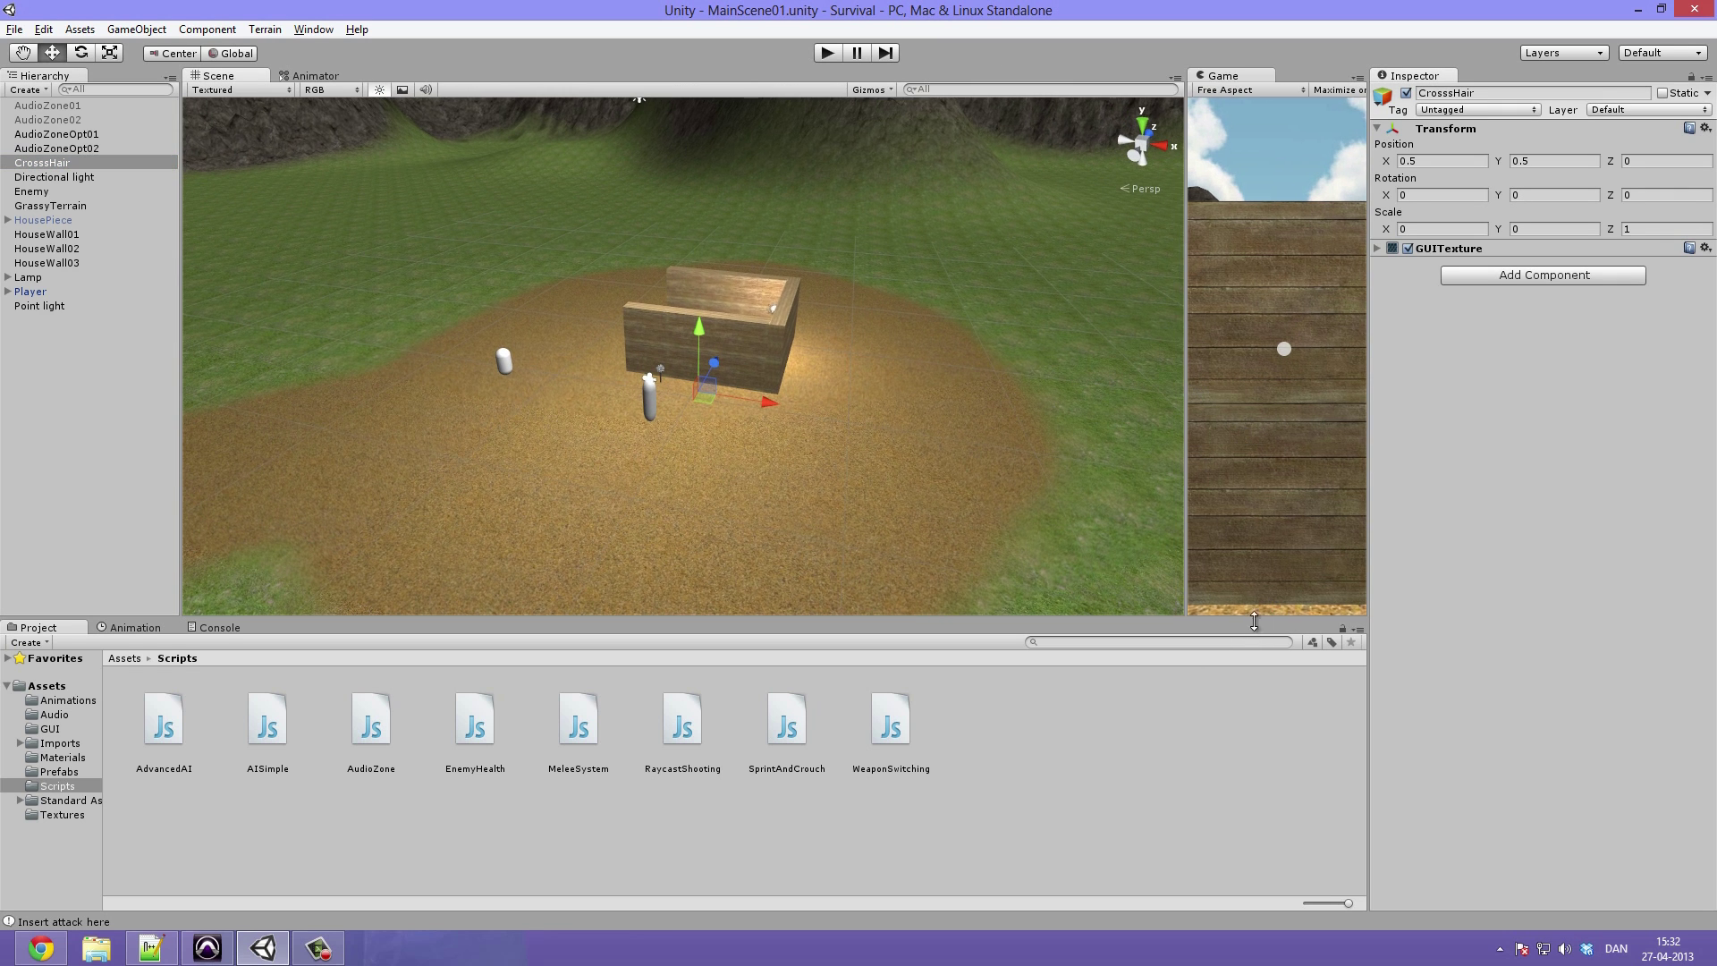
drag(1255, 616, 1295, 148)
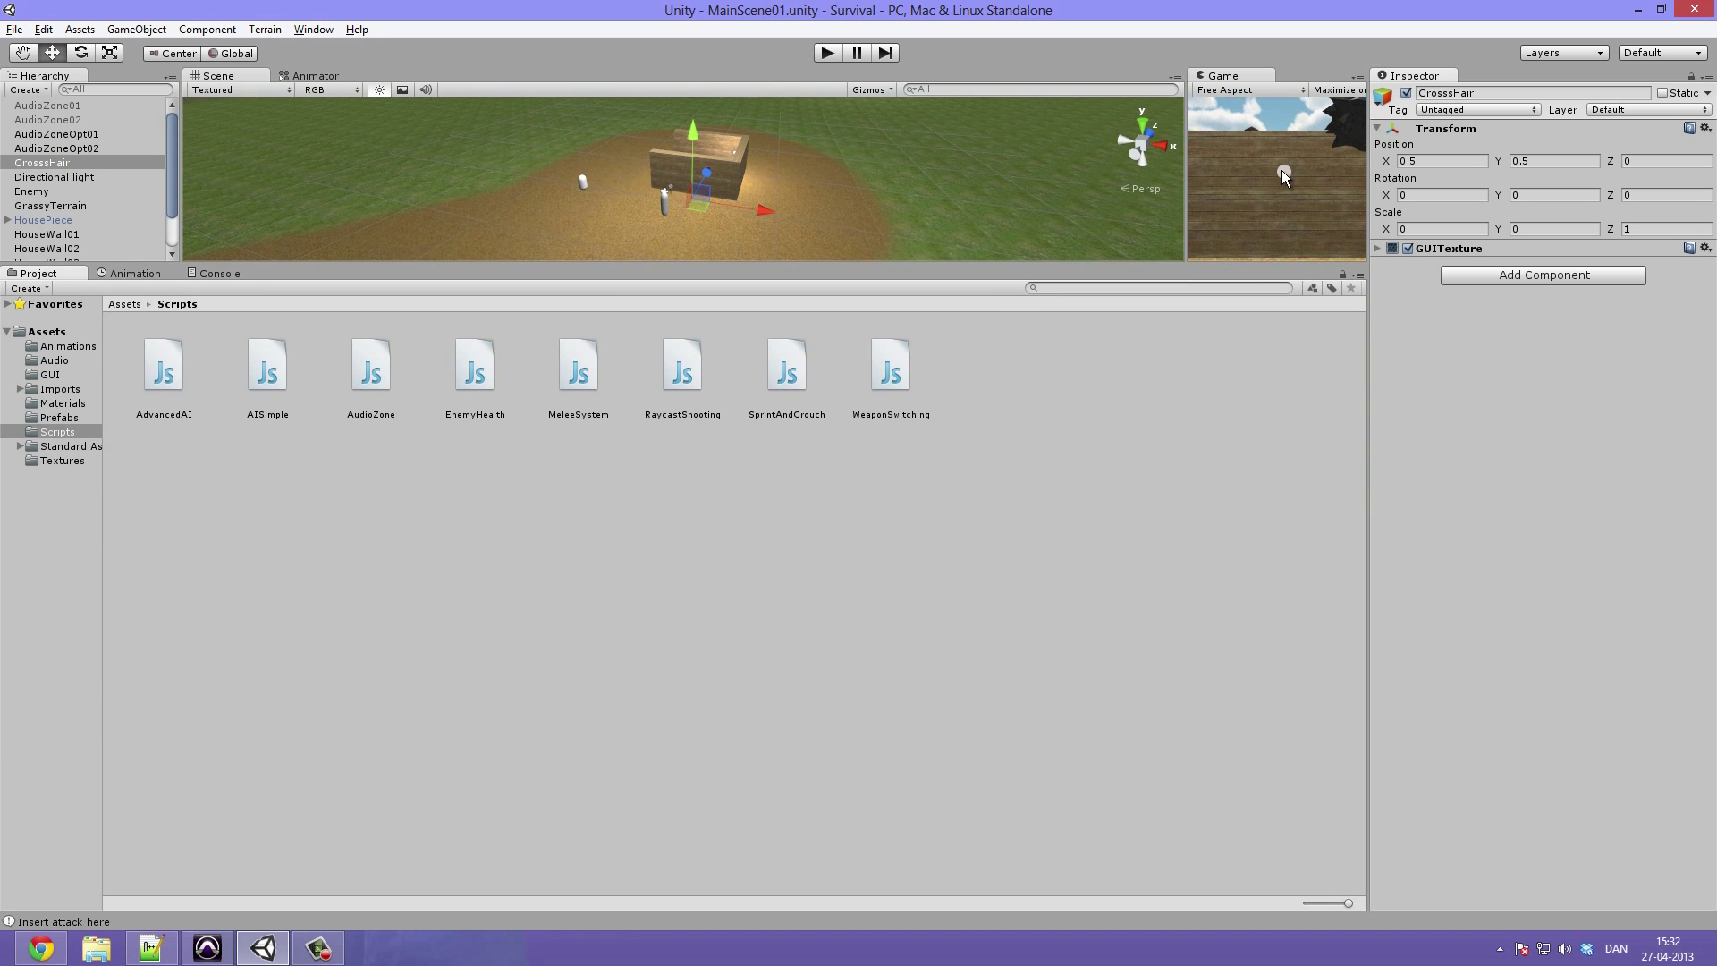
click(1282, 170)
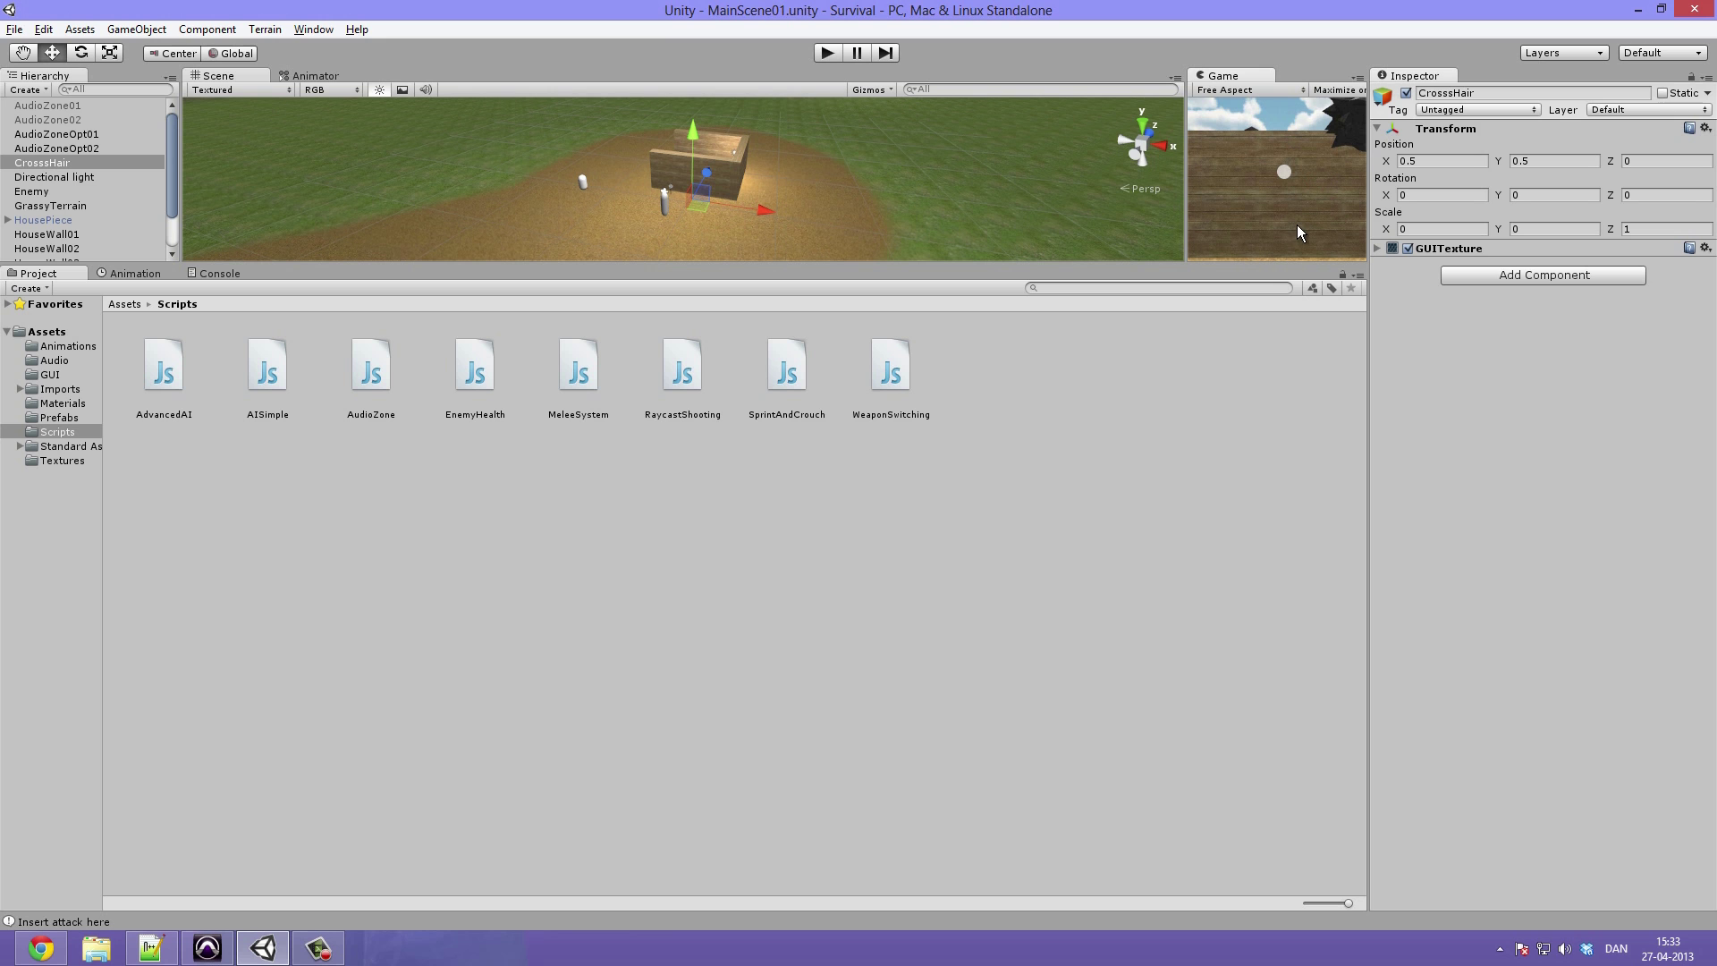
drag(1202, 260, 1198, 509)
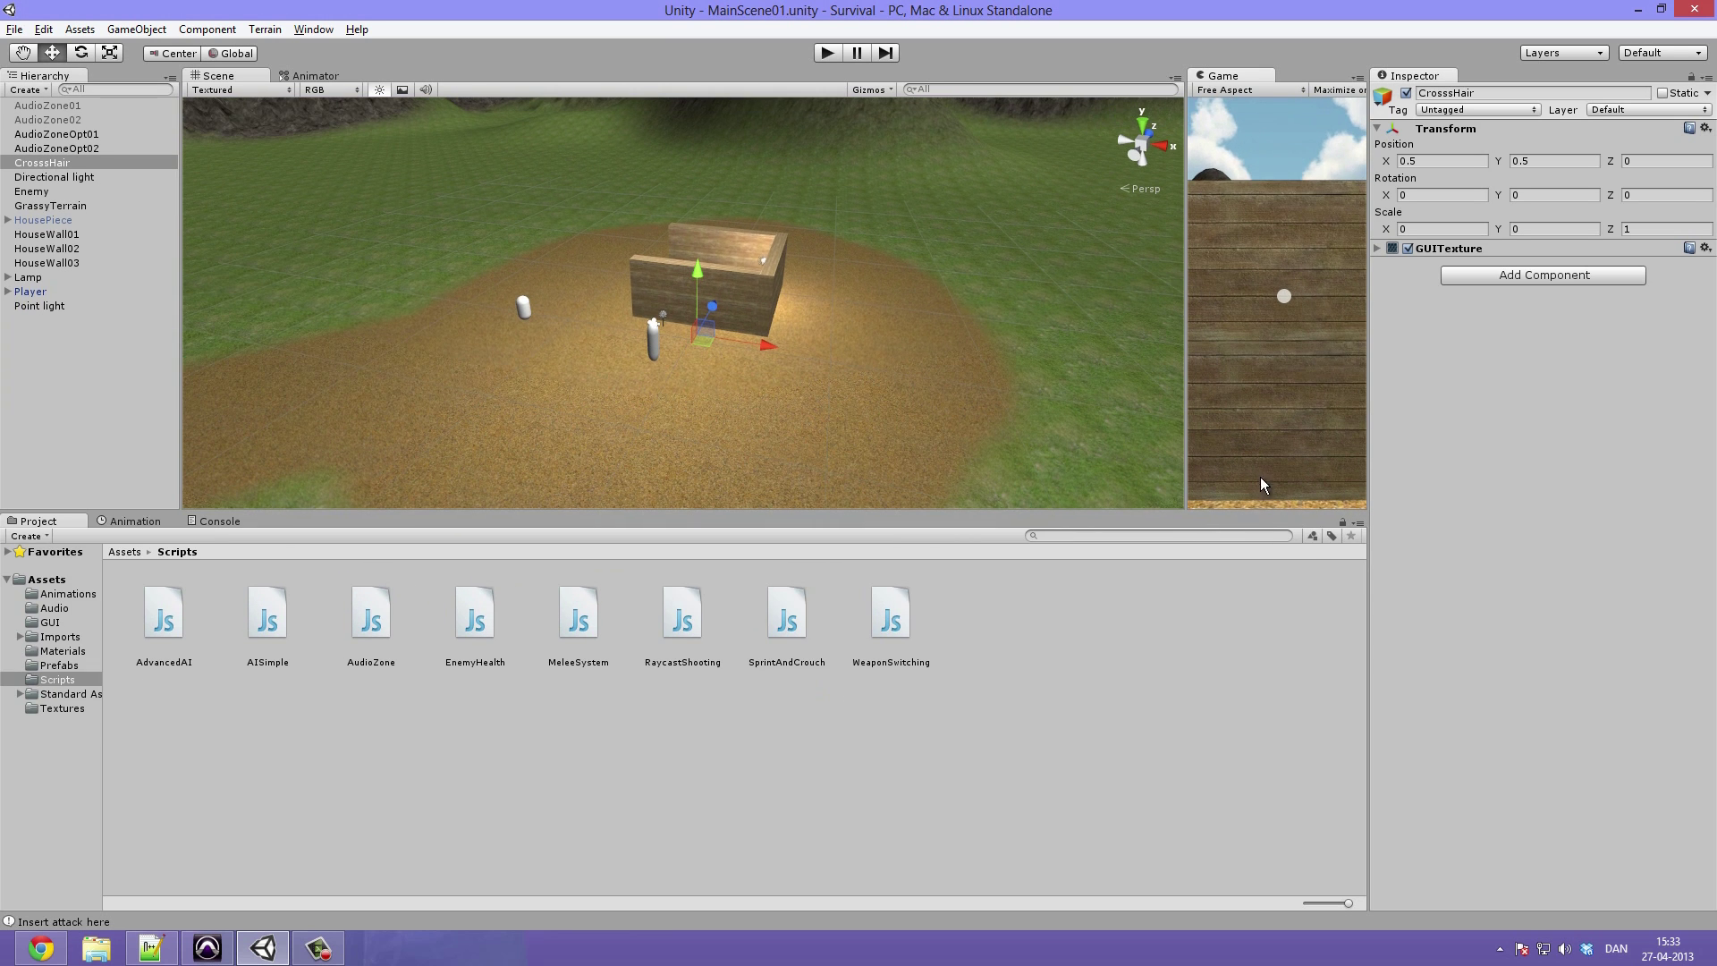
drag(1264, 508, 1270, 267)
Step: Expand the CrossHair's GUITexture Pixel Inset settings for editing
click(1429, 249)
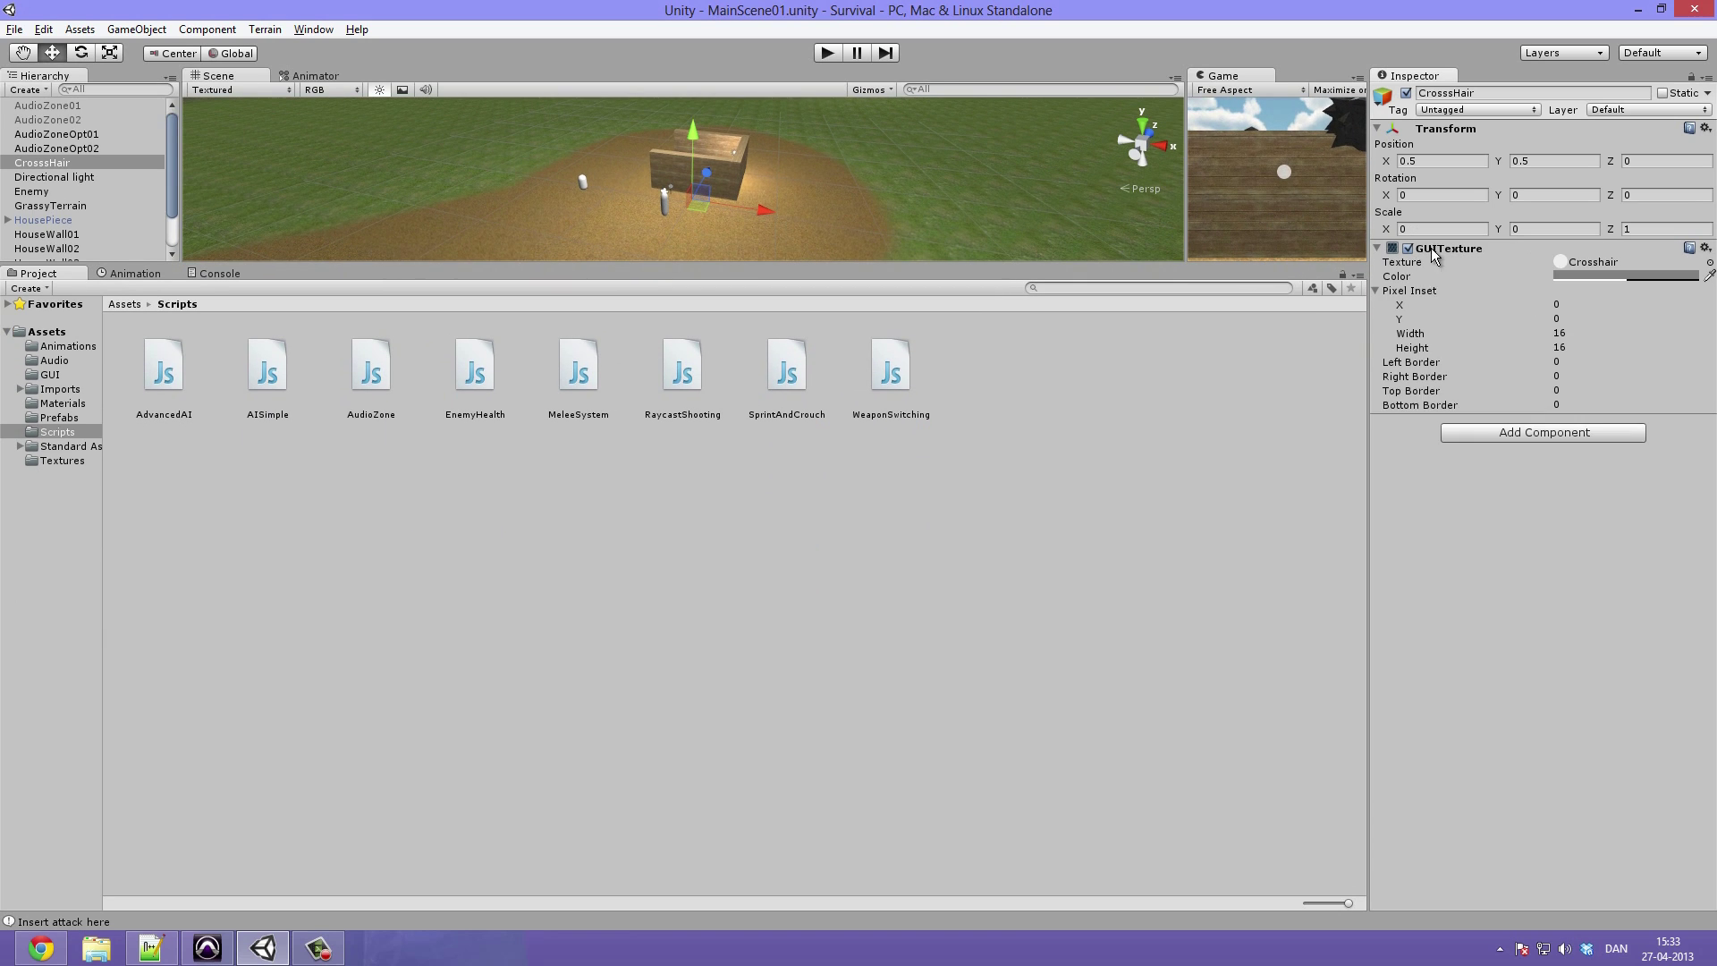
click(1377, 291)
click(1377, 291)
click(1572, 306)
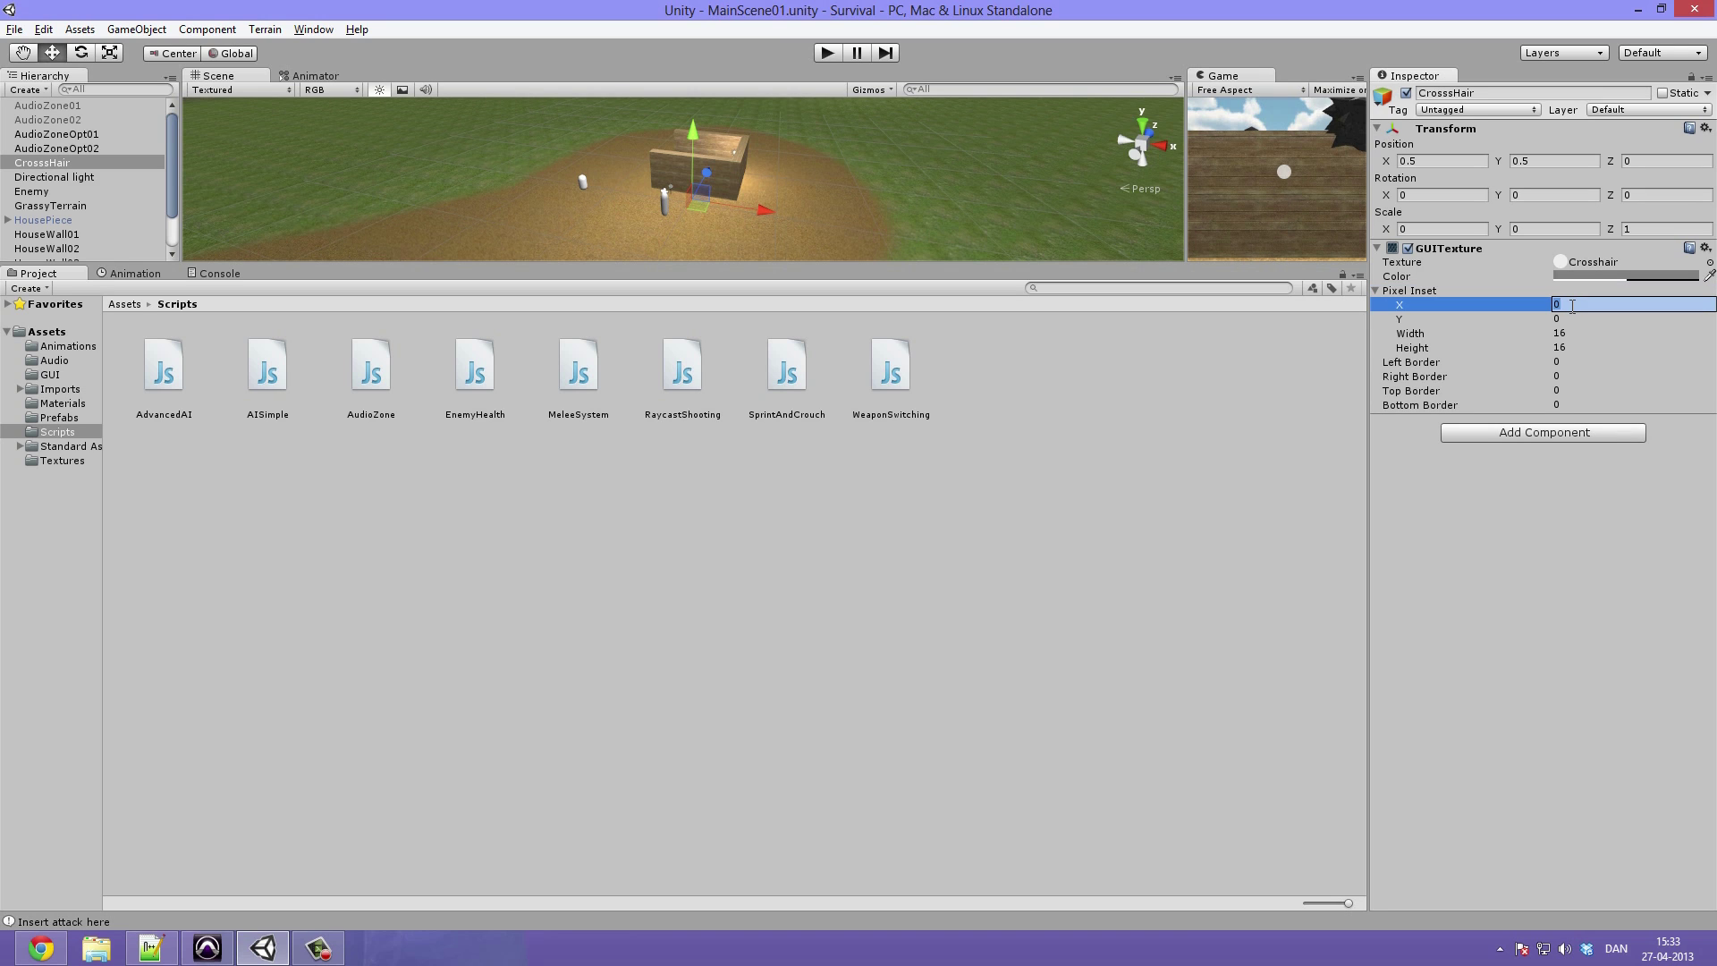
click(1572, 319)
click(1598, 577)
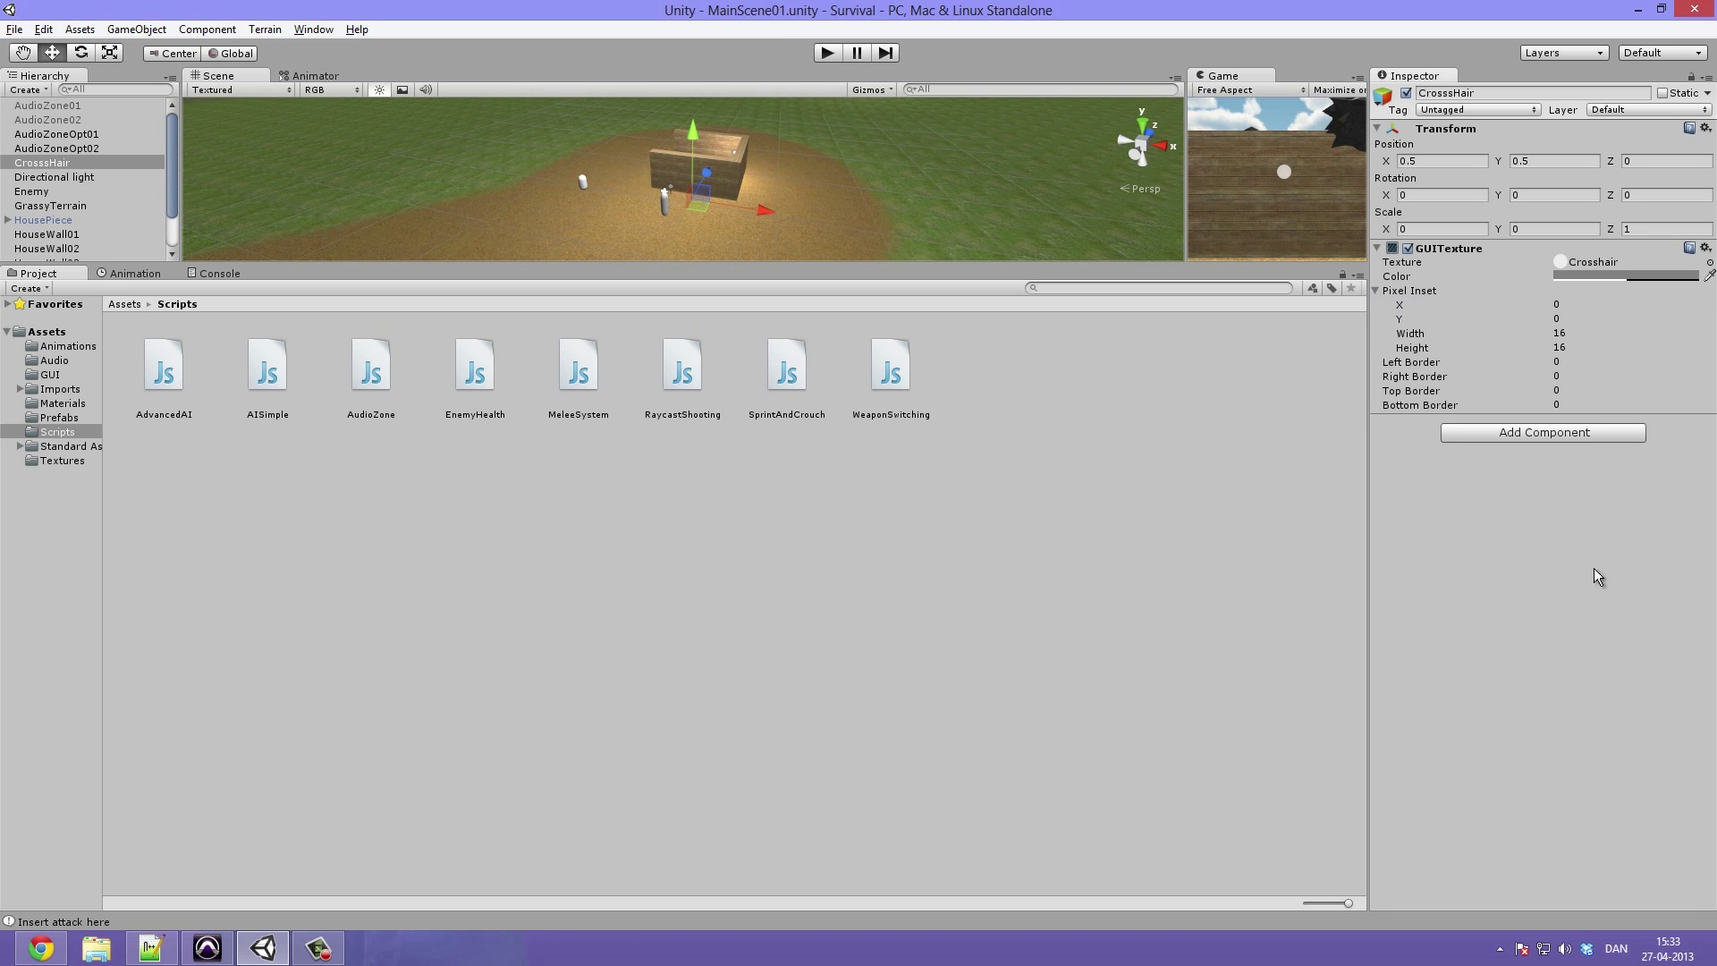
click(1561, 308)
key(Tab)
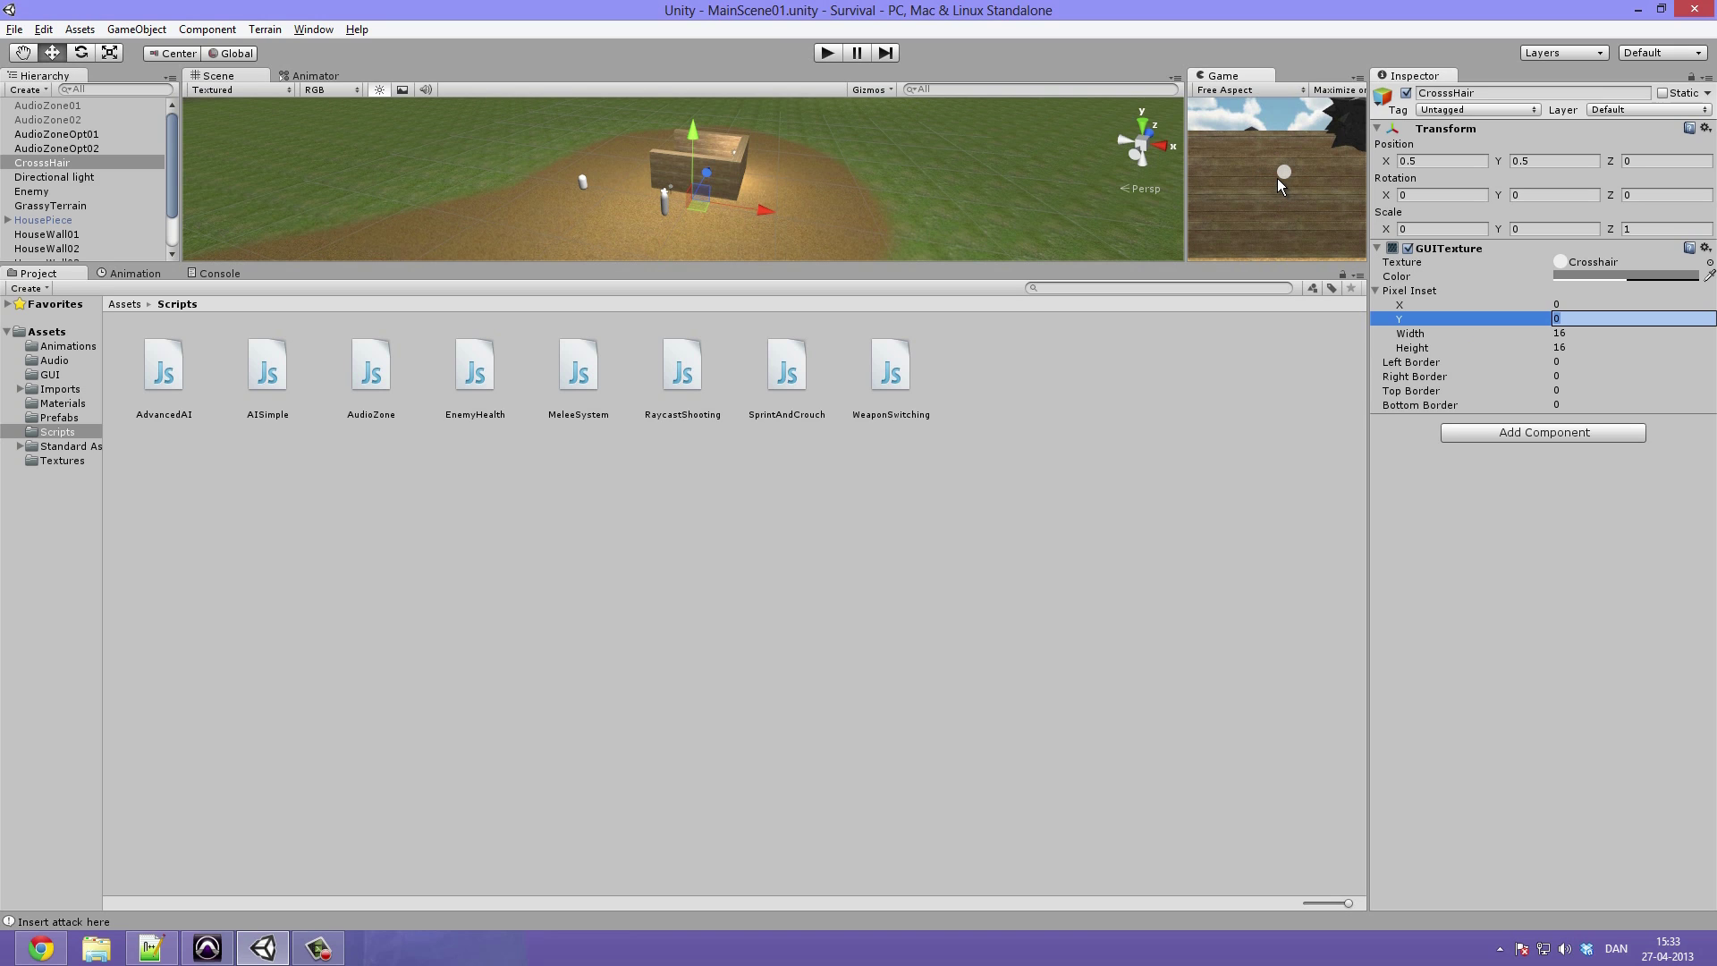
Step: Set Pixel Inset X and Y to -8 and enlarge the Scene and Game views
click(1585, 333)
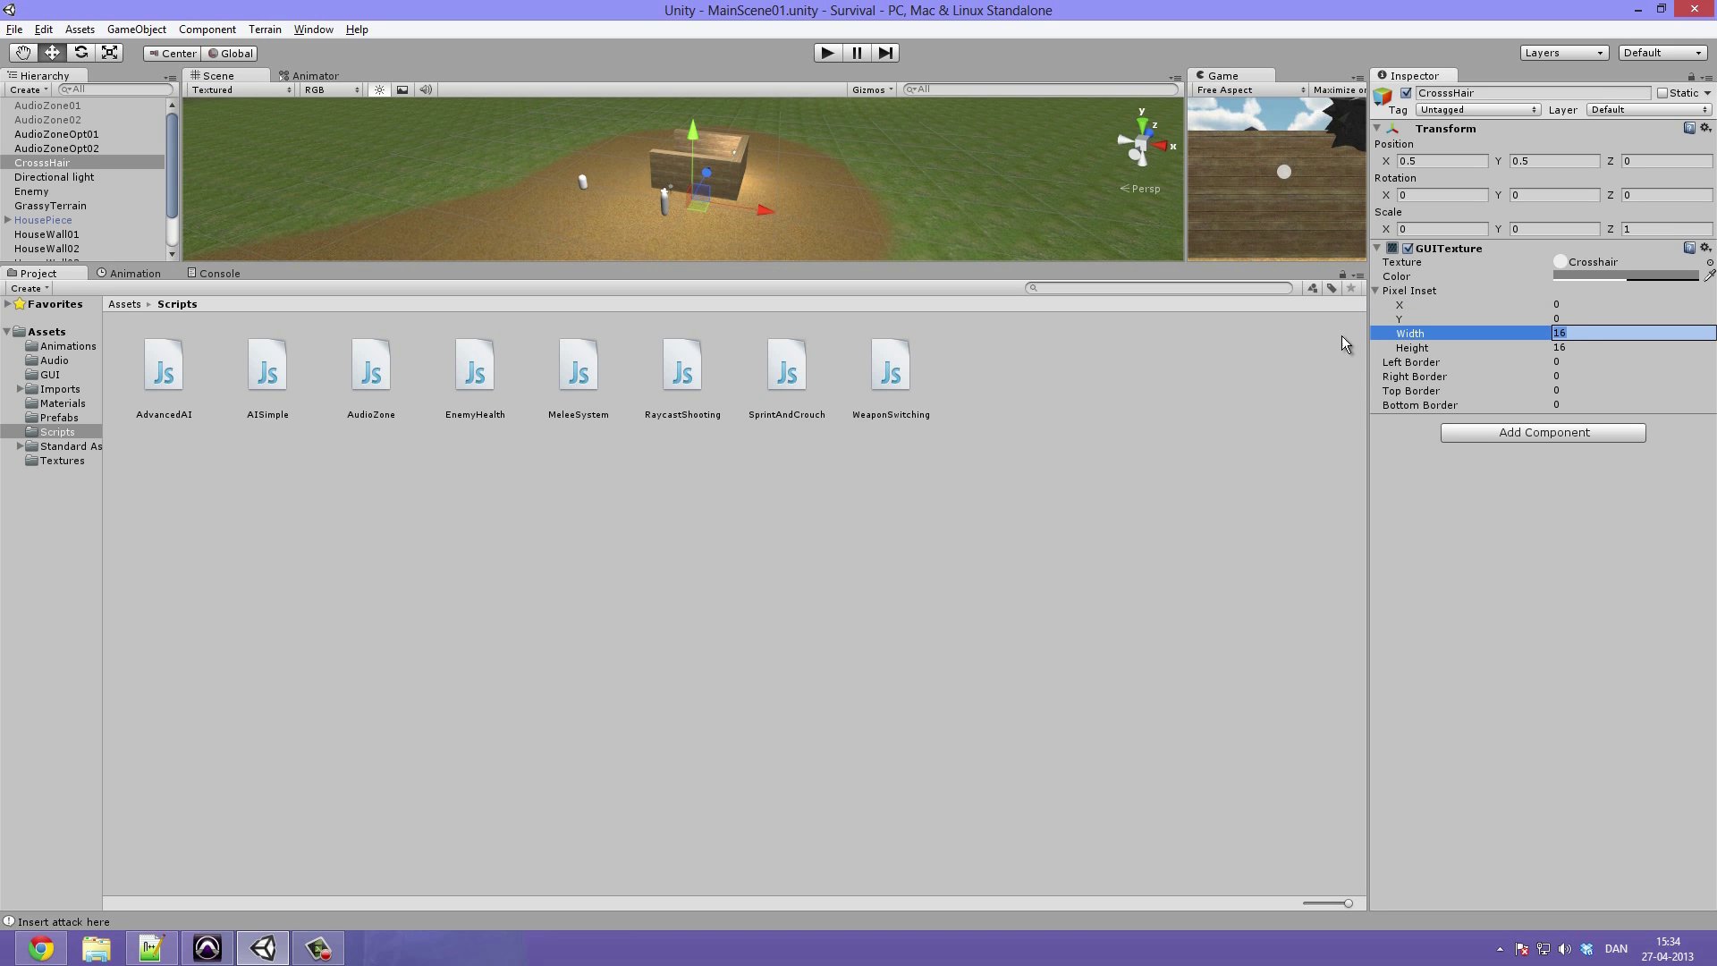
click(1585, 348)
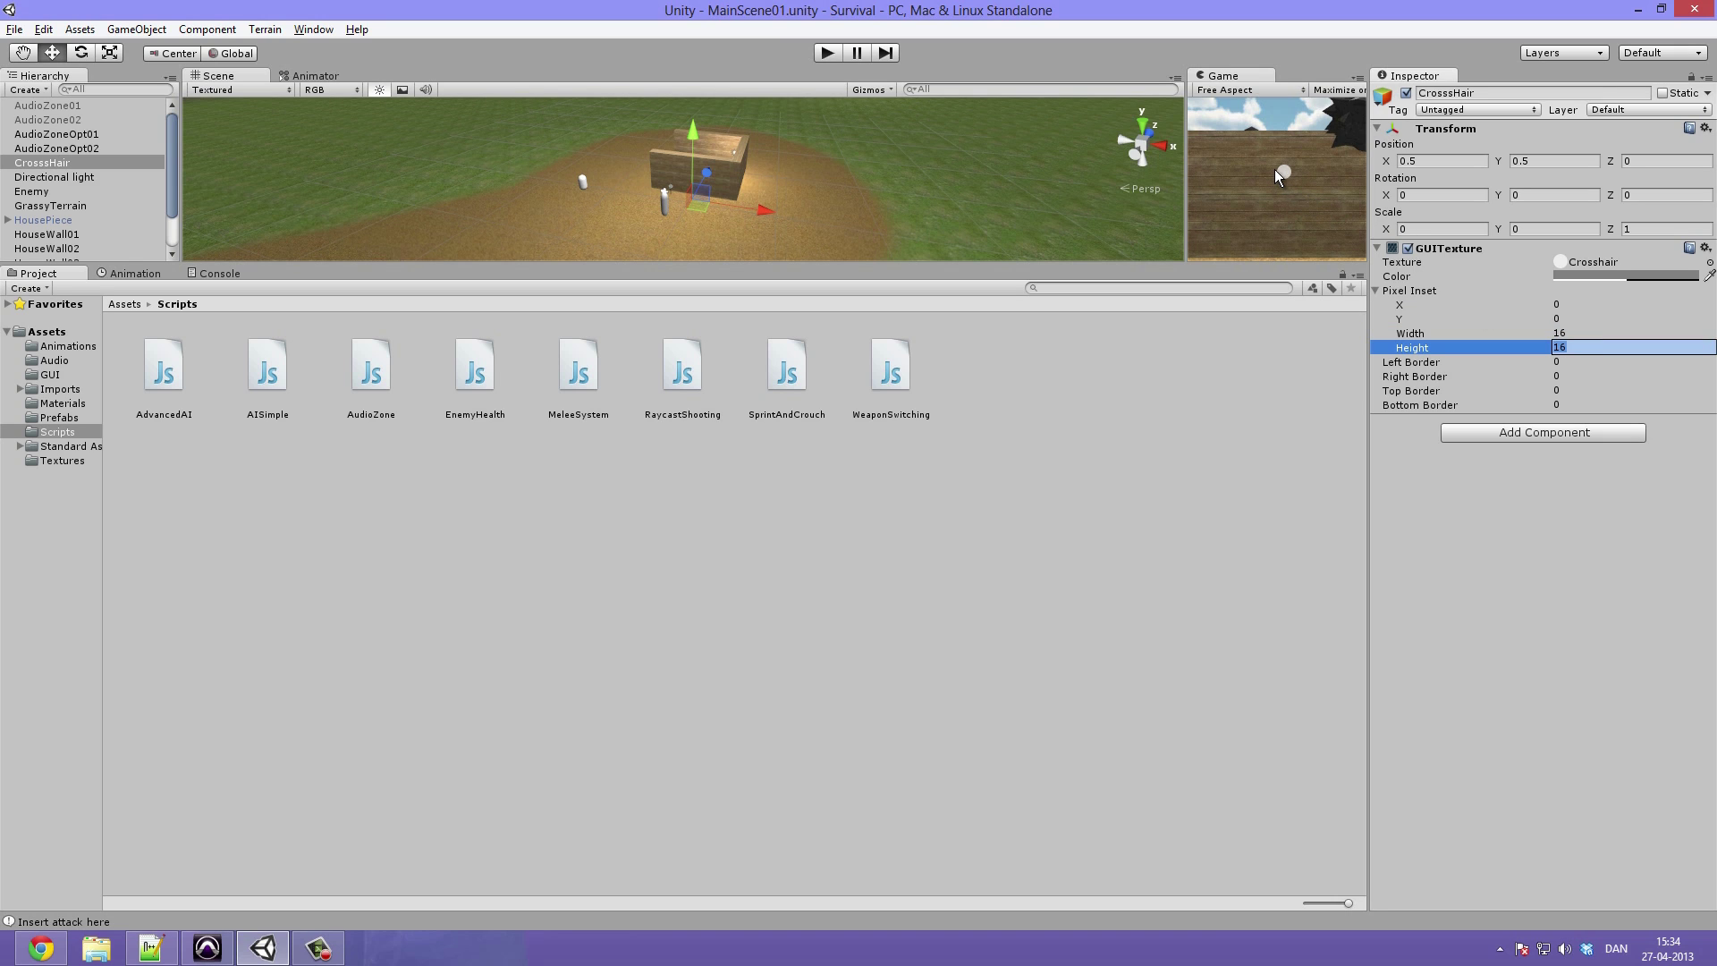
click(1443, 305)
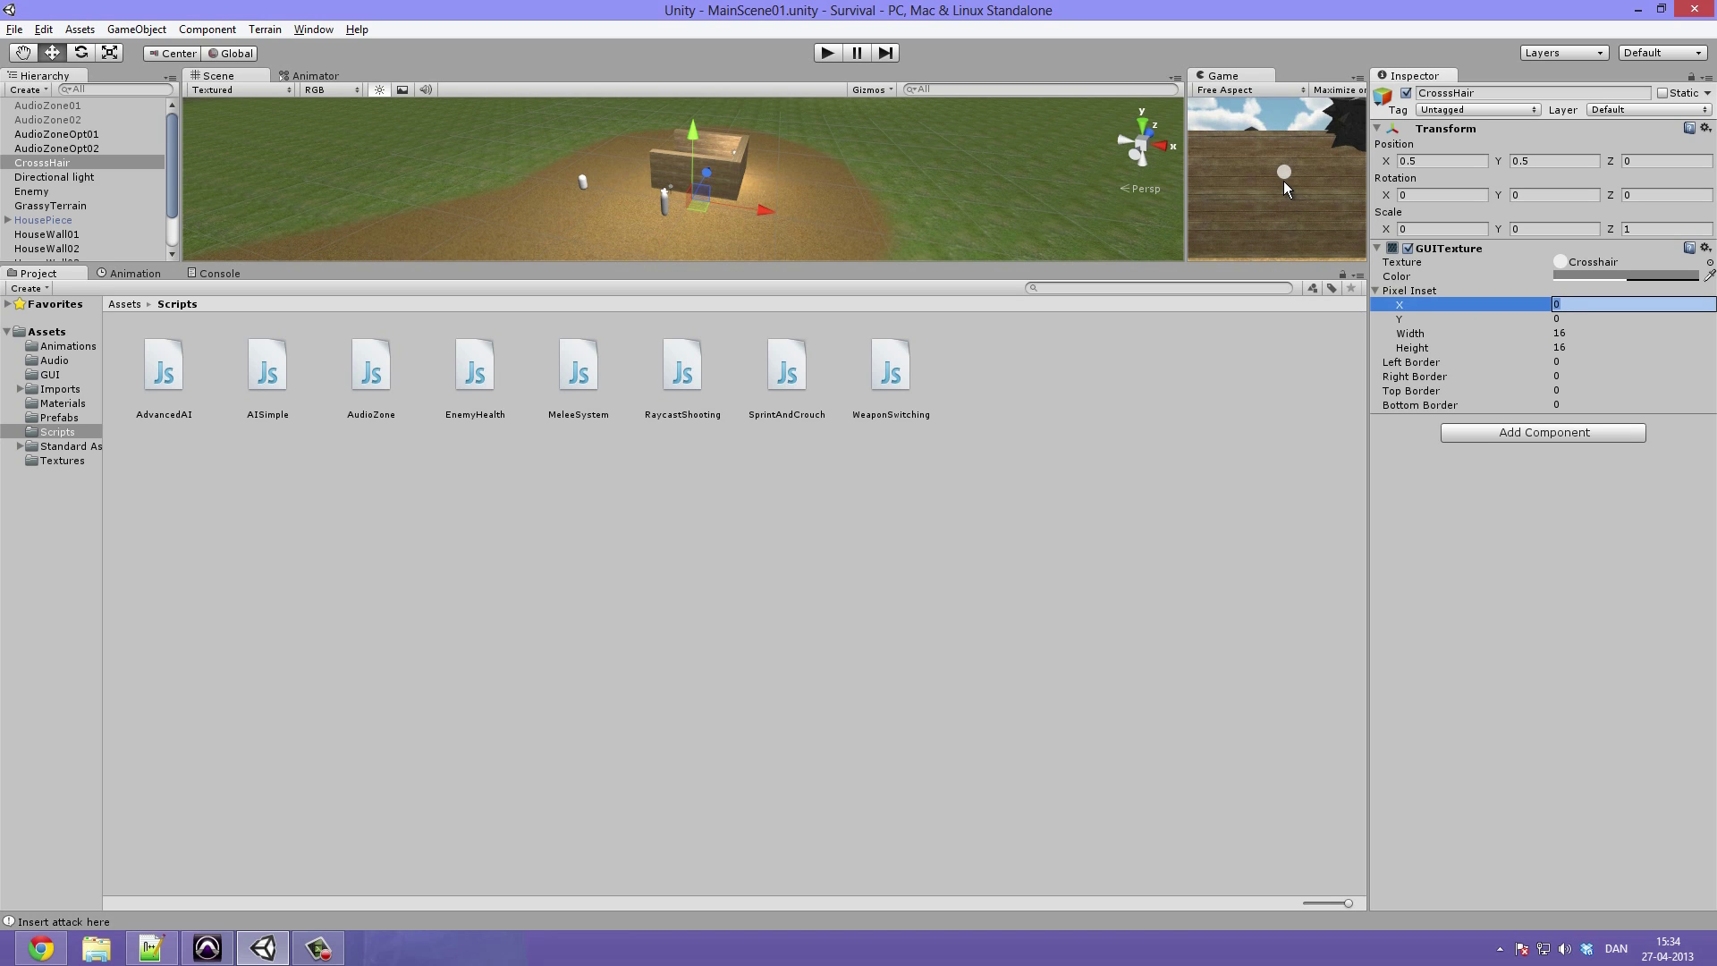
text(-8)
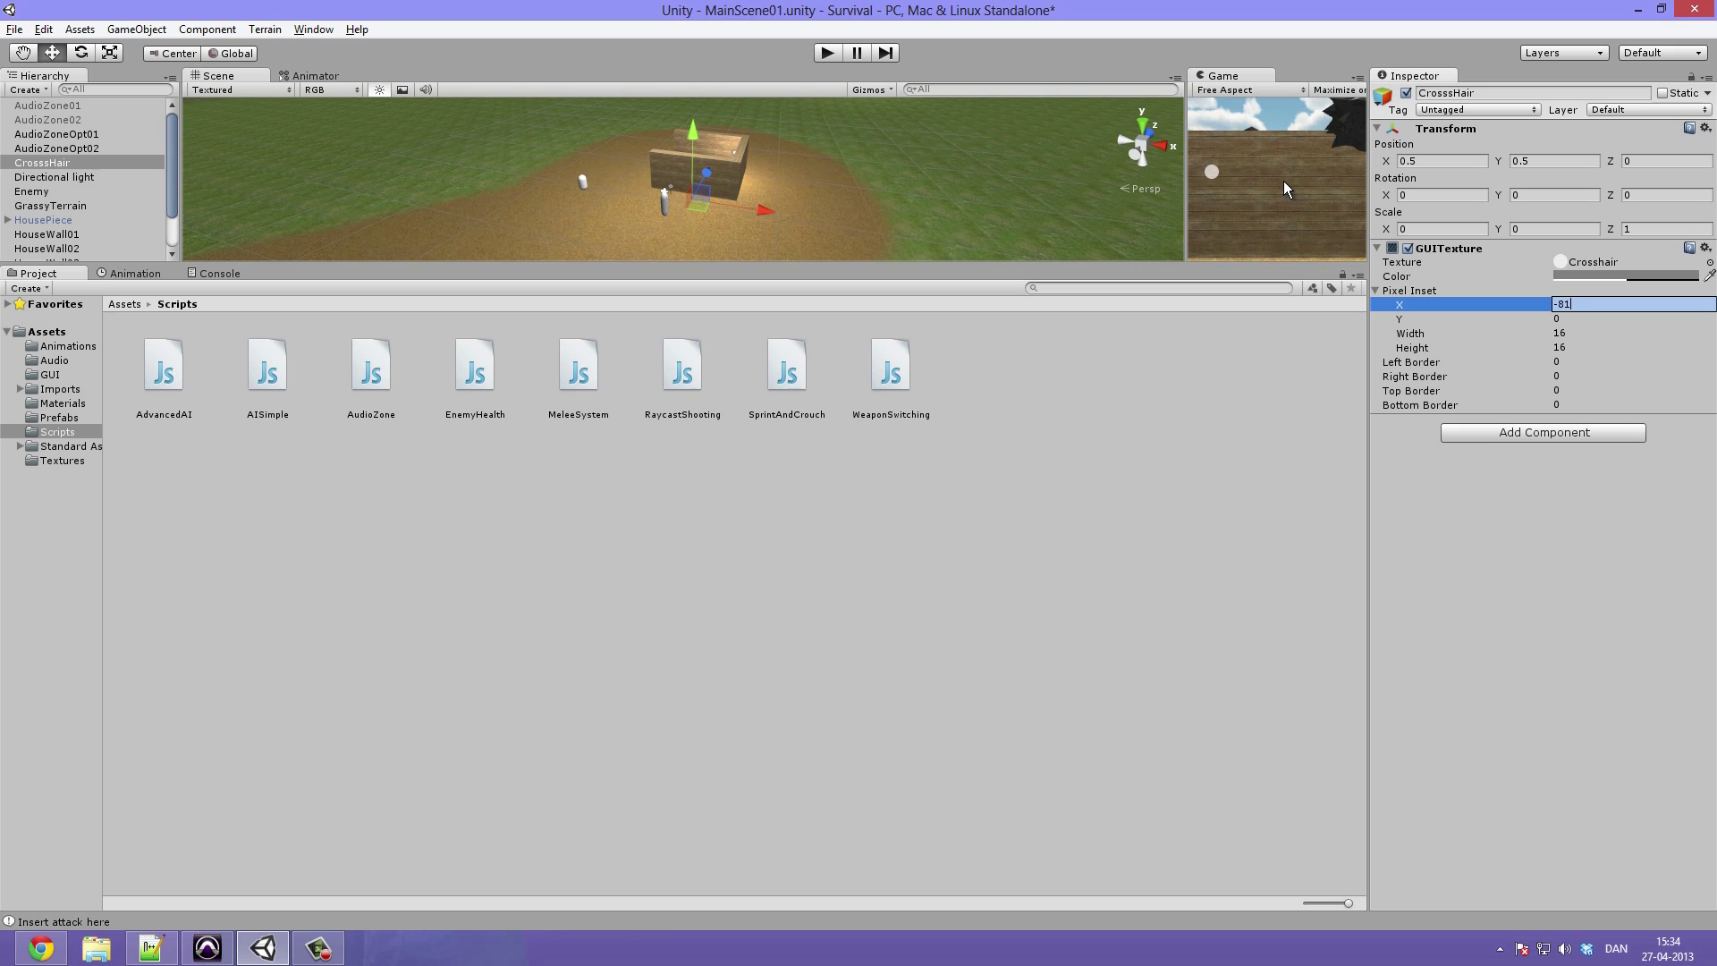
key(Tab)
text(-8)
key(Return)
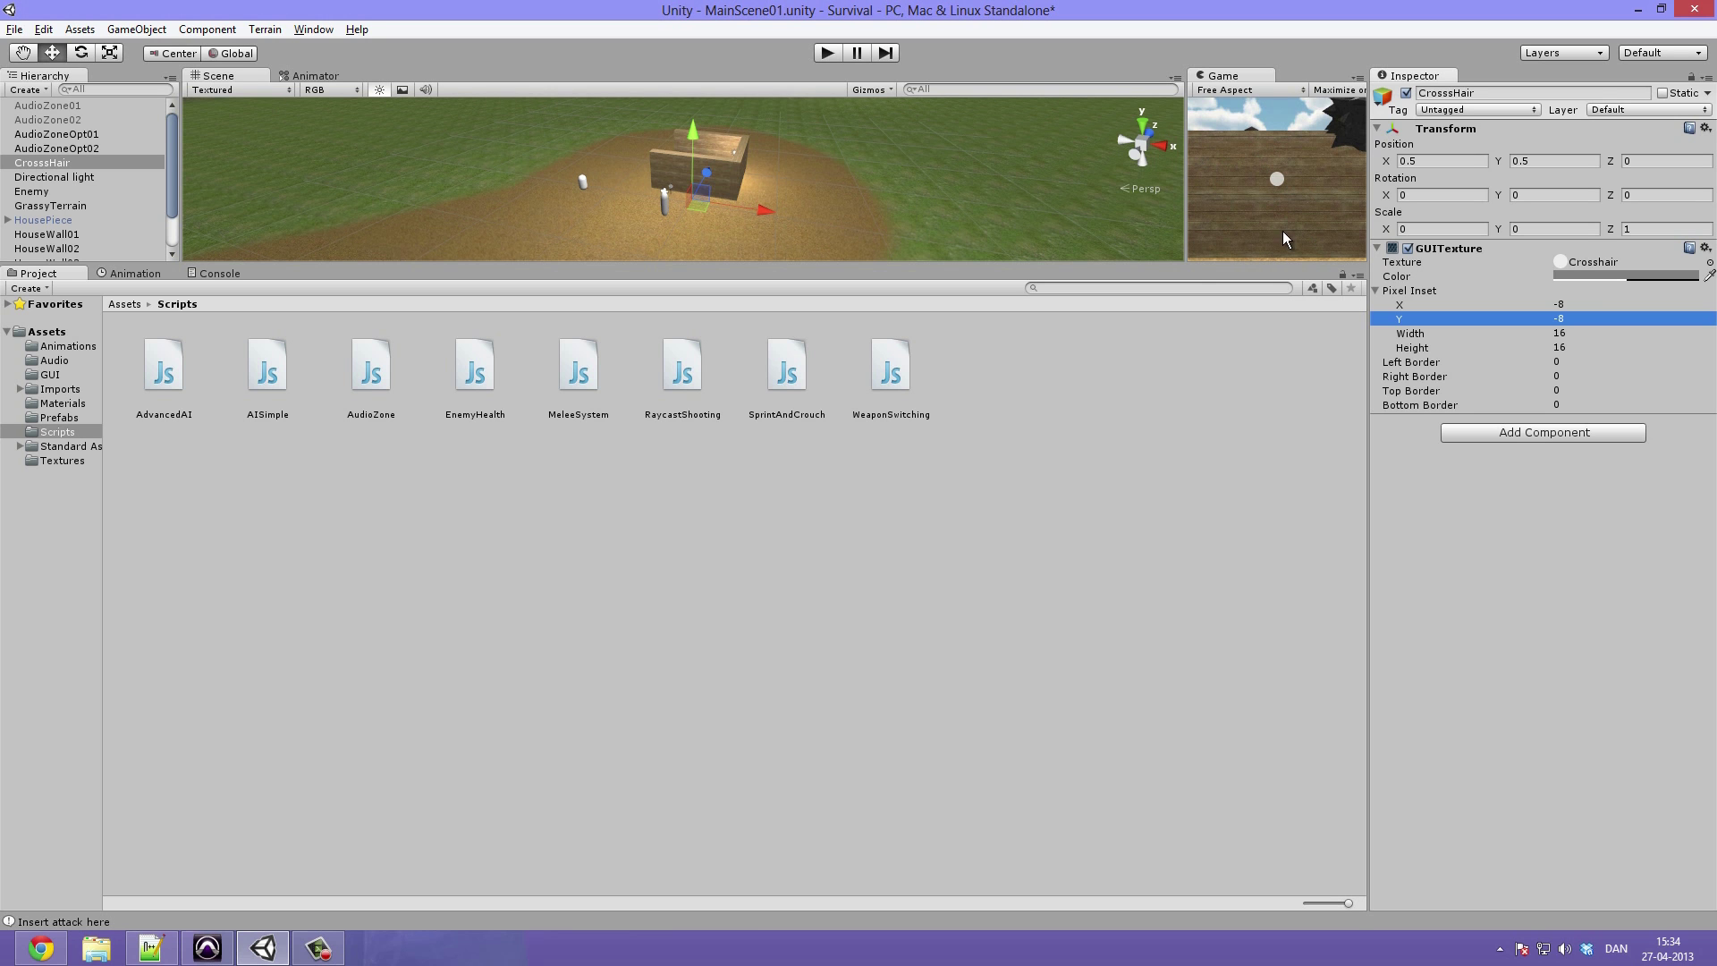
drag(1198, 265, 1200, 654)
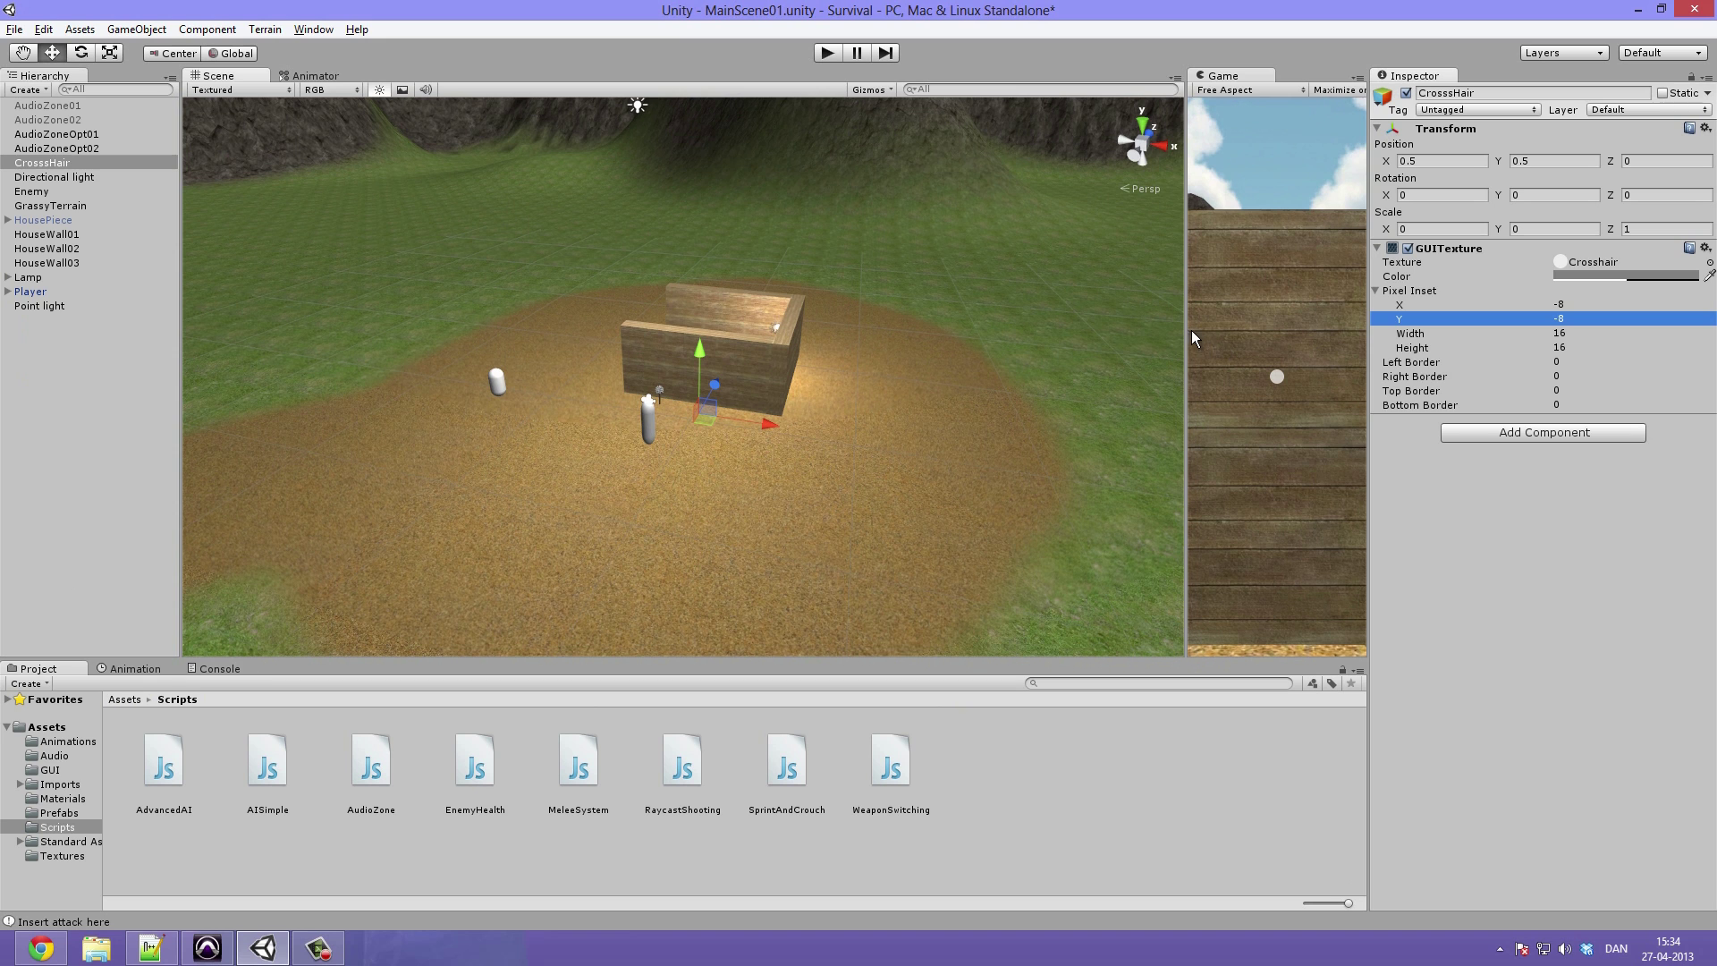
Step: Widen the Game view, select the Enemy capsule and save the scene
drag(1183, 324, 863, 331)
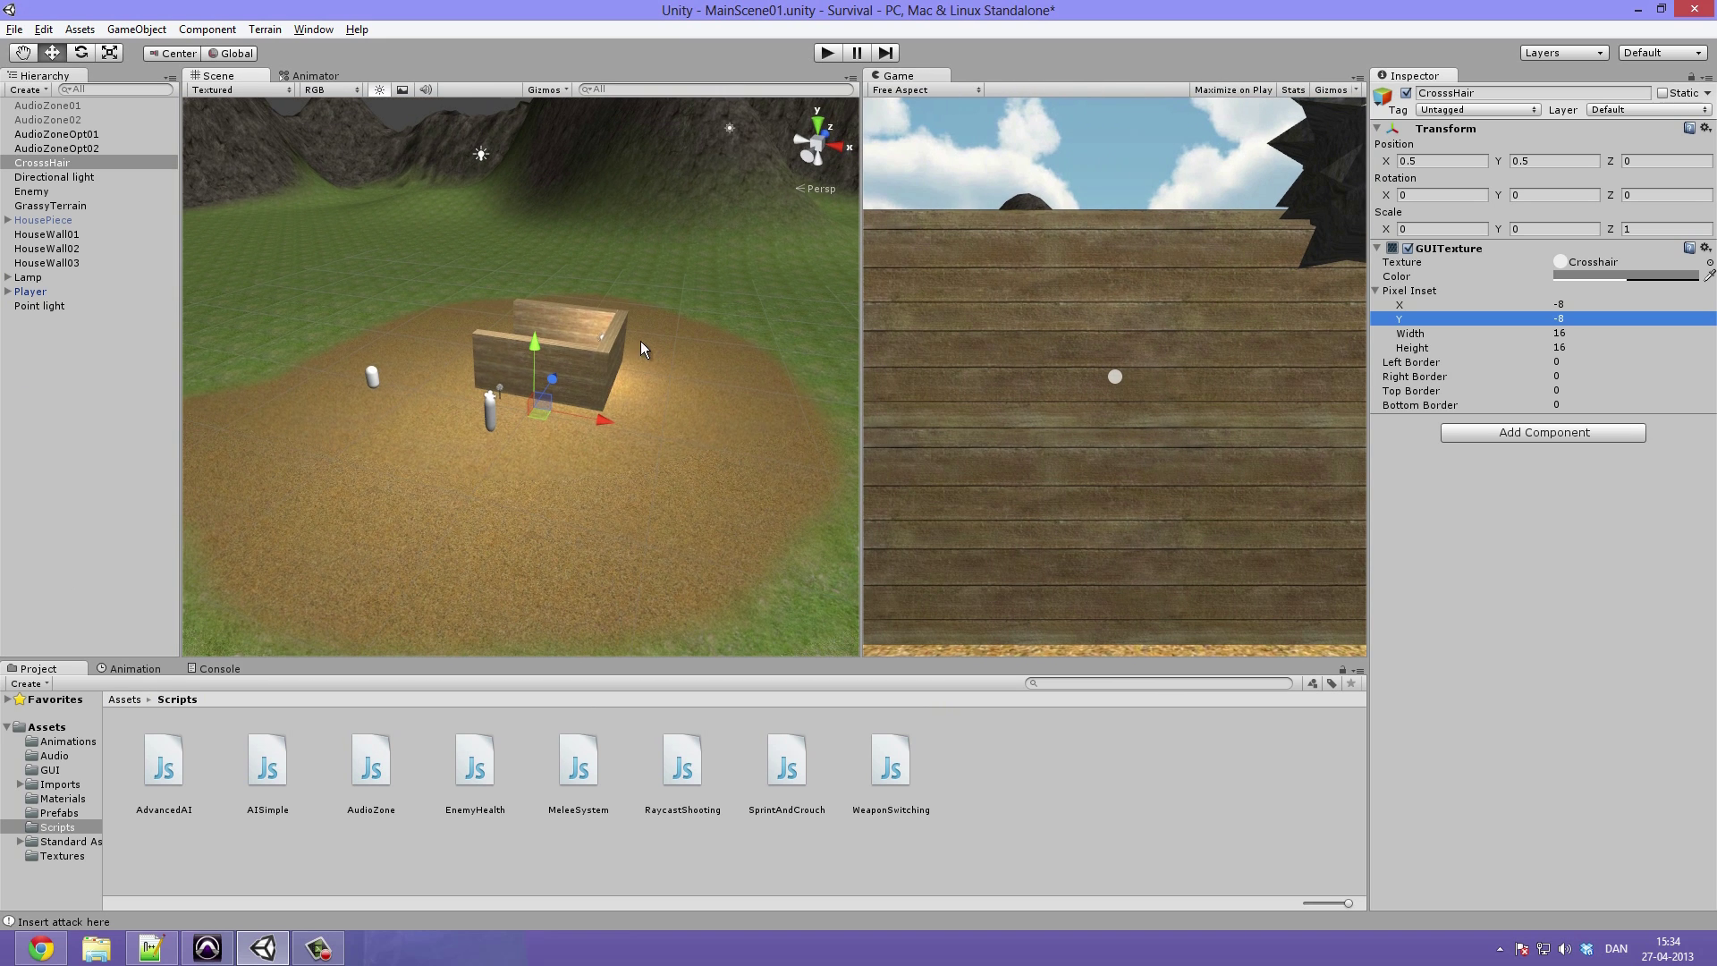
click(370, 377)
alt+drag(400, 340, 588, 256)
scroll(530, 386, down, 3)
key(ctrl+s)
scroll(565, 362, up, 6)
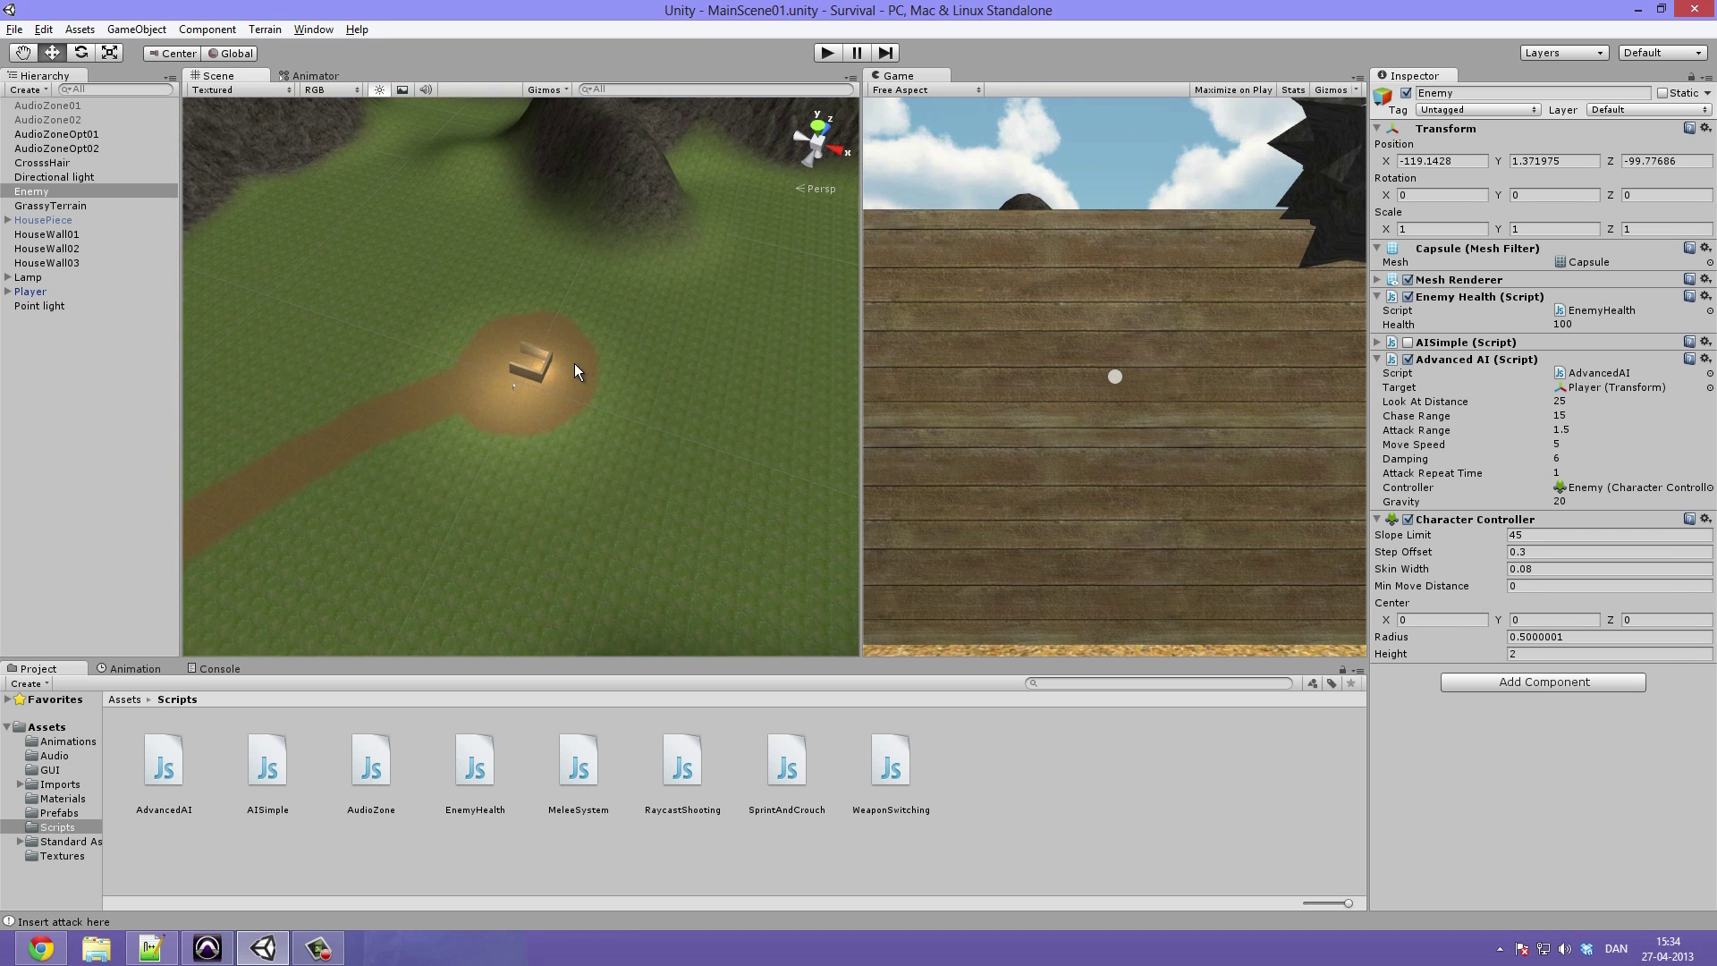
alt+drag(584, 351, 549, 361)
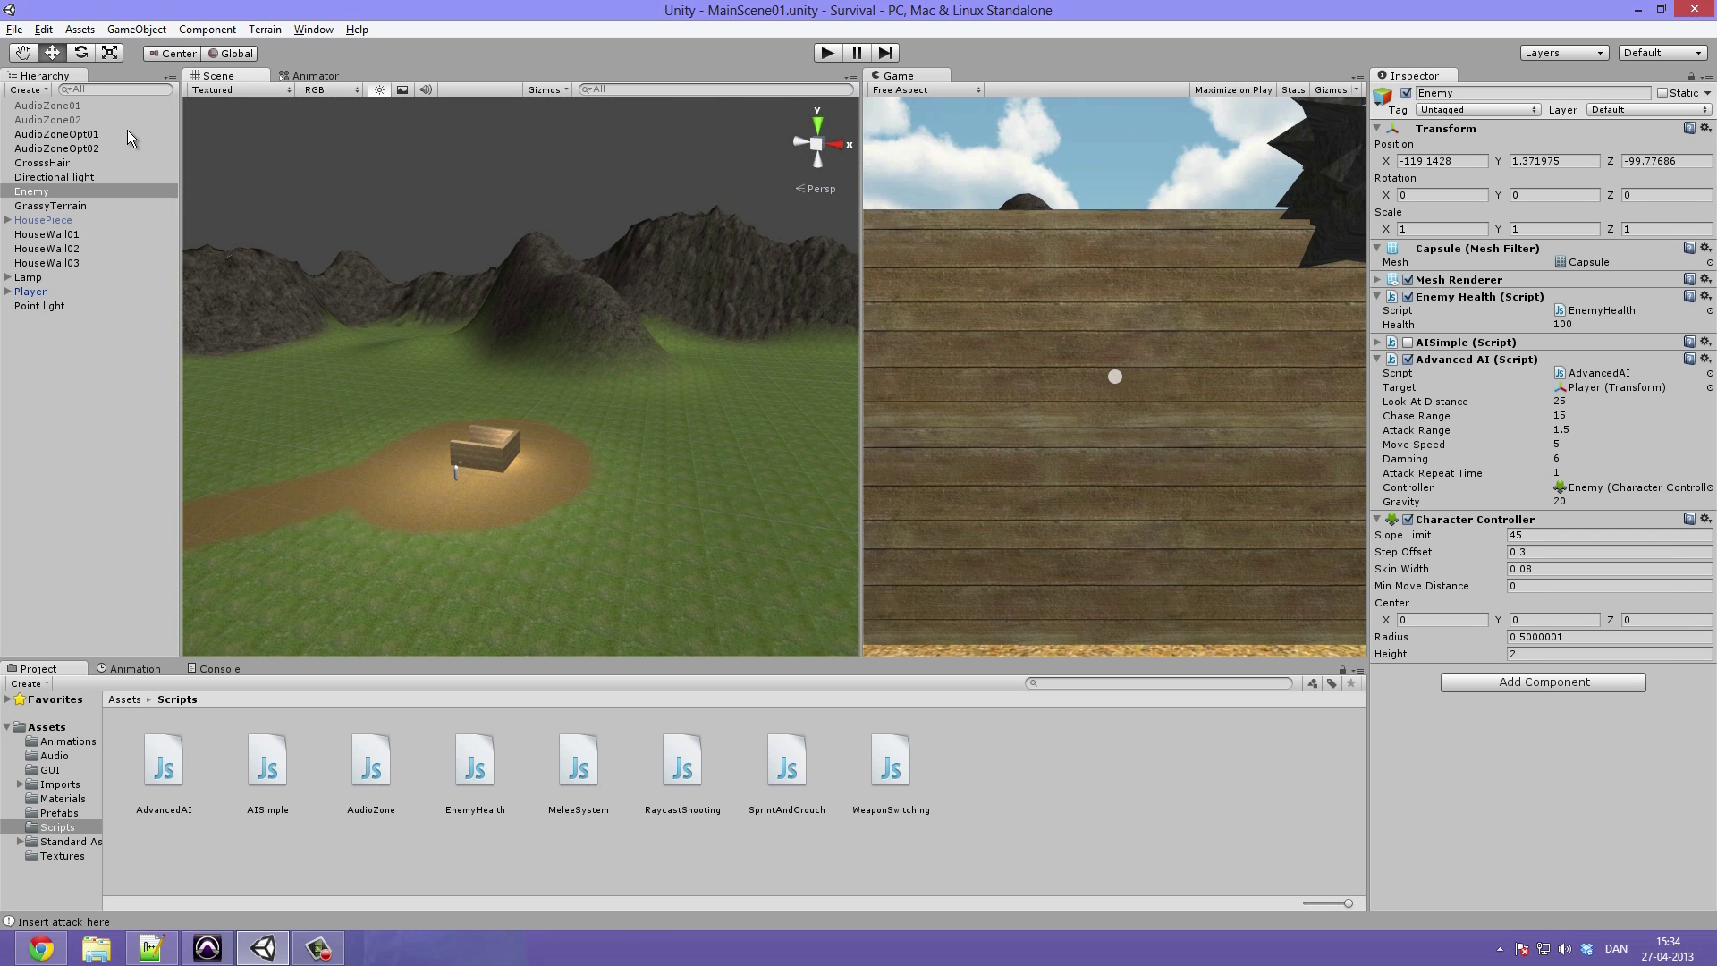
Step: Inspect AudioZoneOpt01, then select and frame AudioZoneOpt02 in the Scene view
click(110, 143)
click(100, 133)
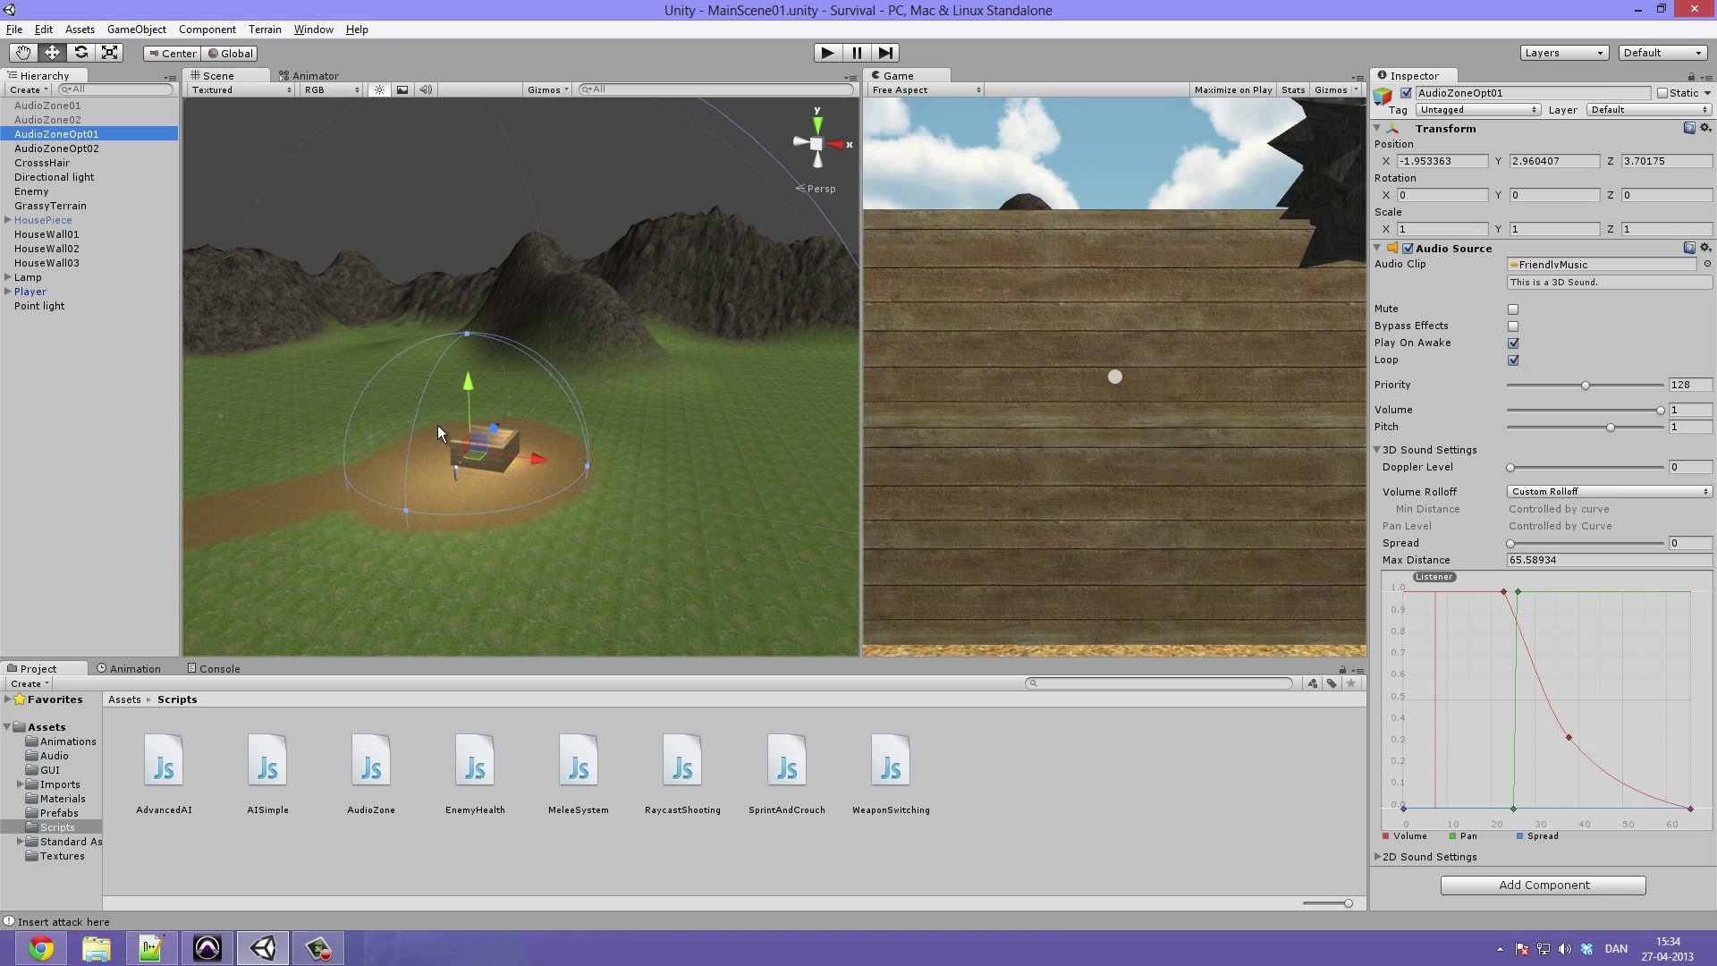
alt+drag(440, 429, 416, 420)
click(103, 148)
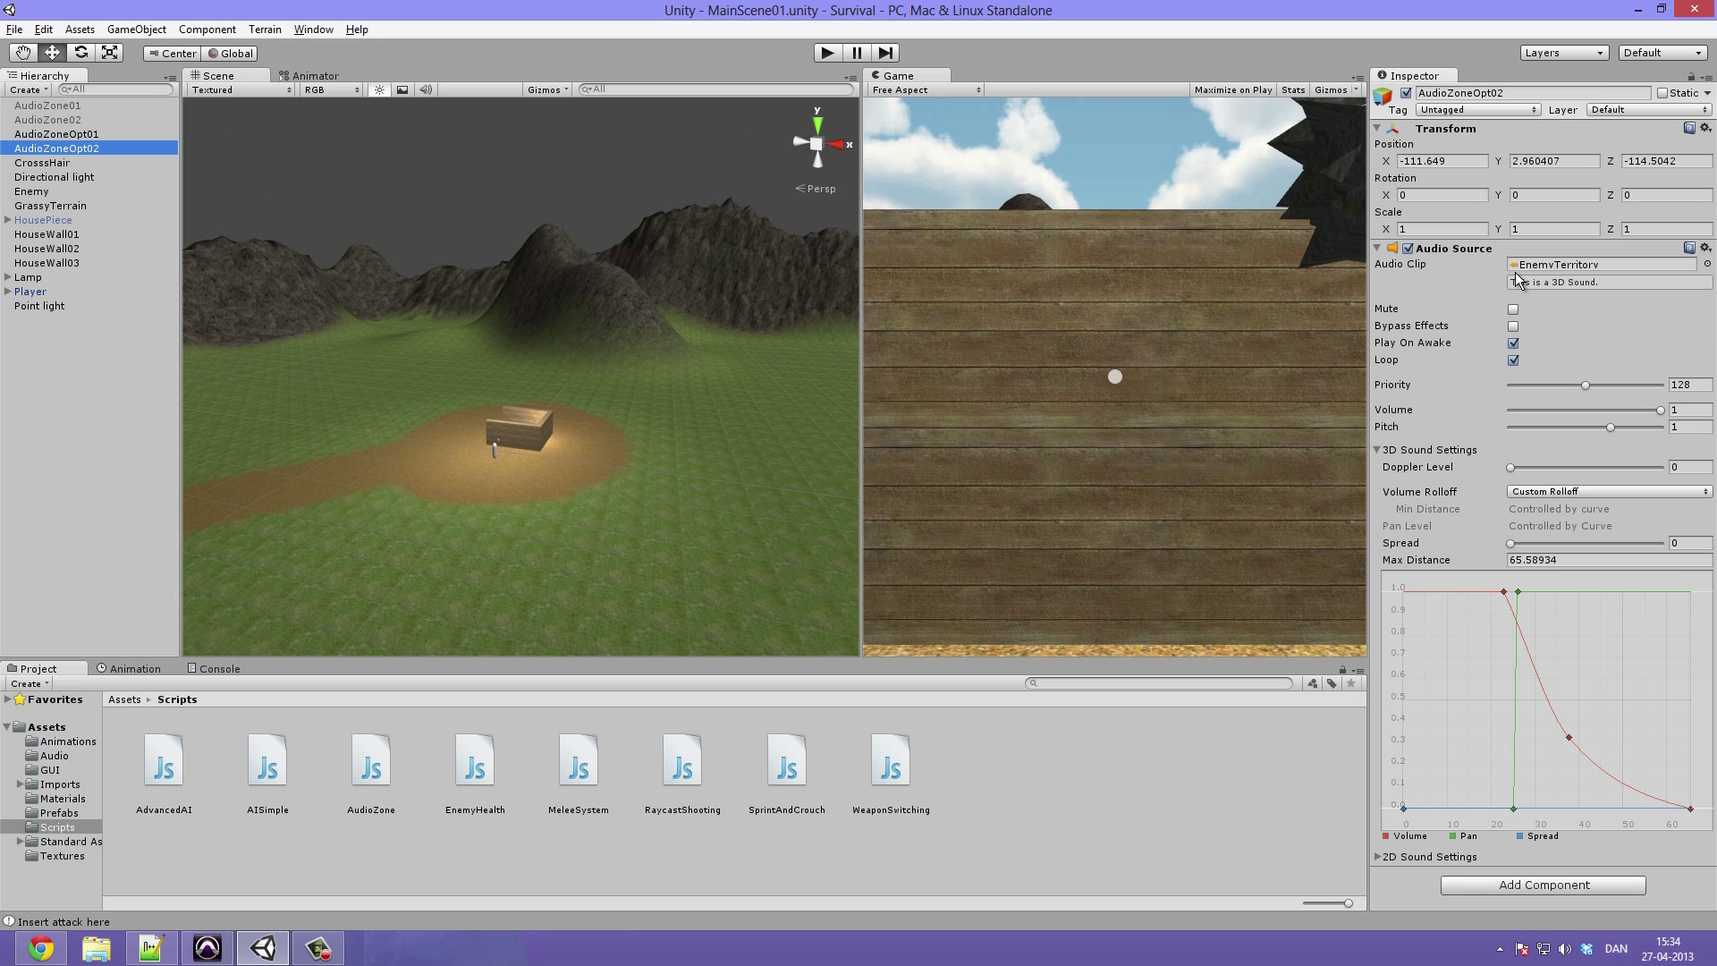
key(f)
alt+drag(538, 368, 249, 309)
click(97, 148)
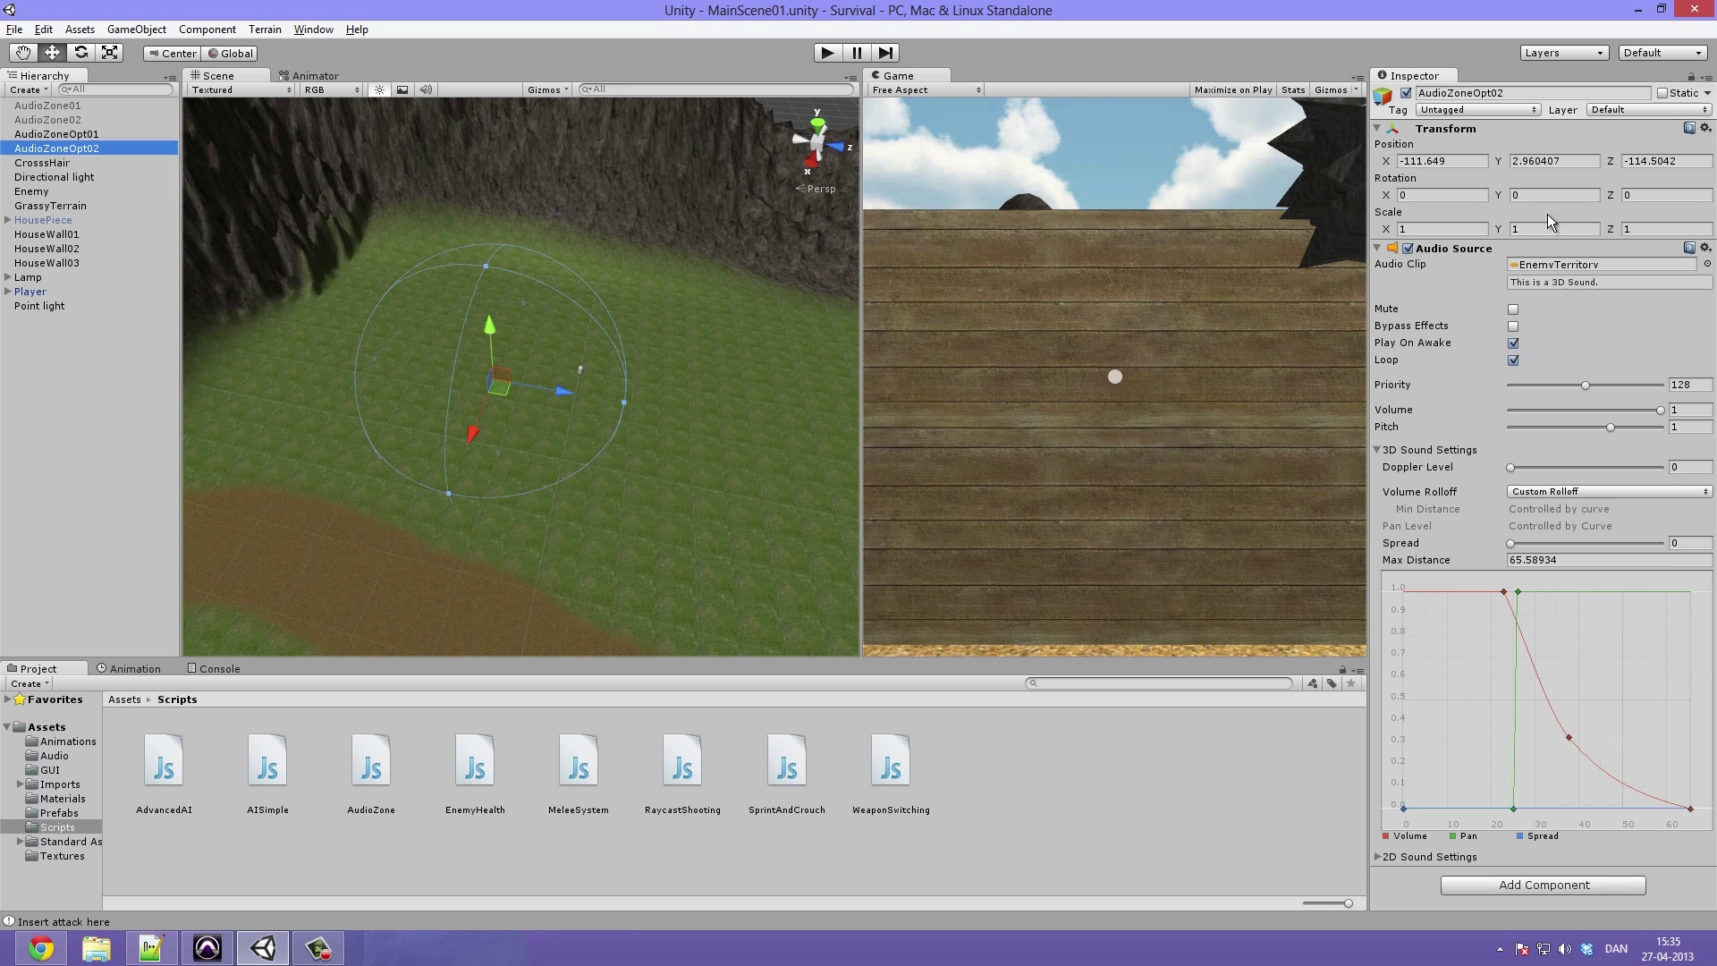
Step: Disable AudioZoneOpt02, then select and frame AudioZoneOpt01
click(1406, 93)
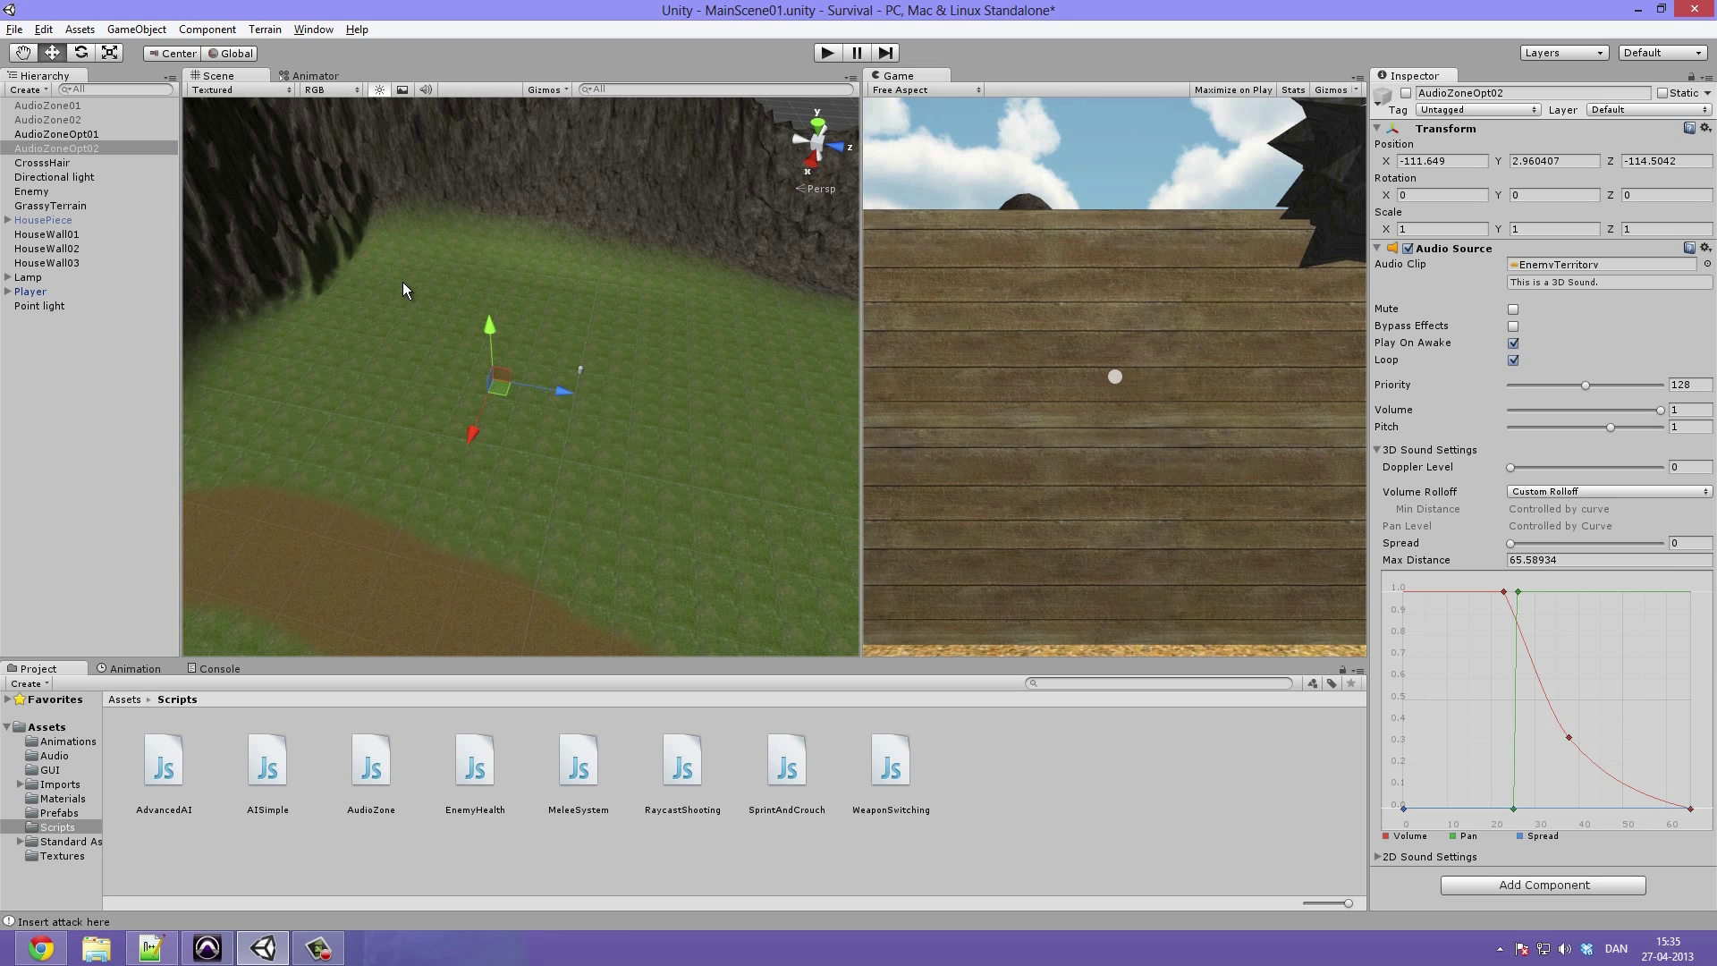
click(71, 145)
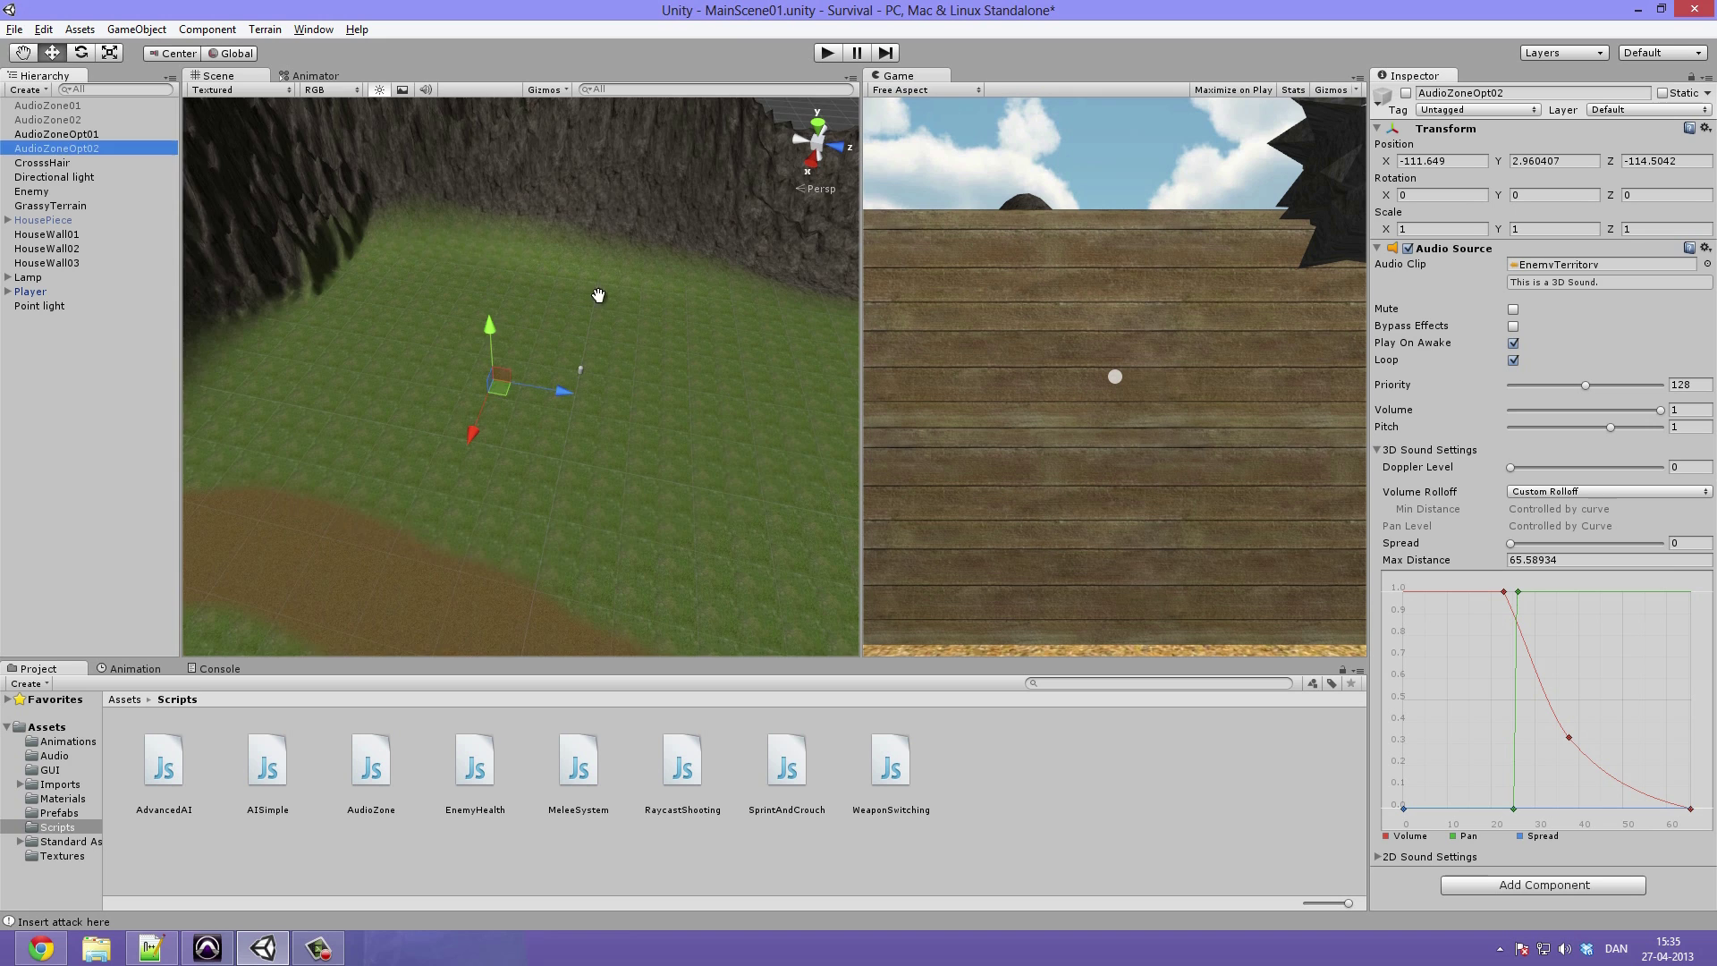
middle_drag(598, 295, 652, 238)
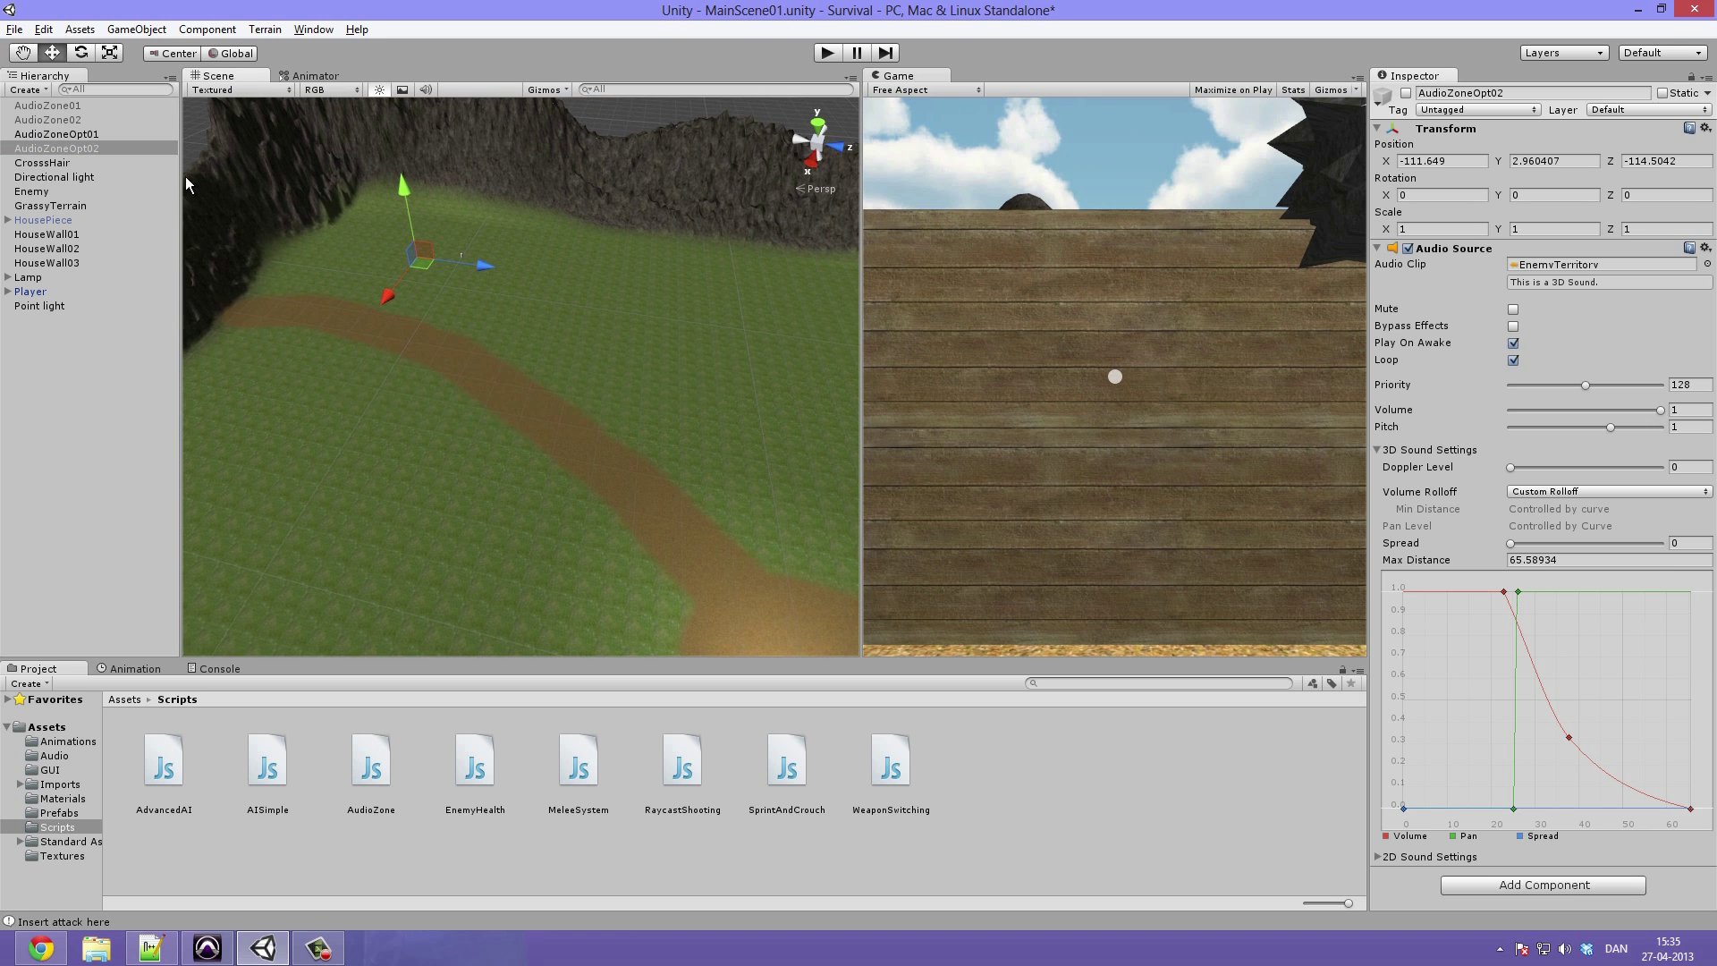
click(68, 149)
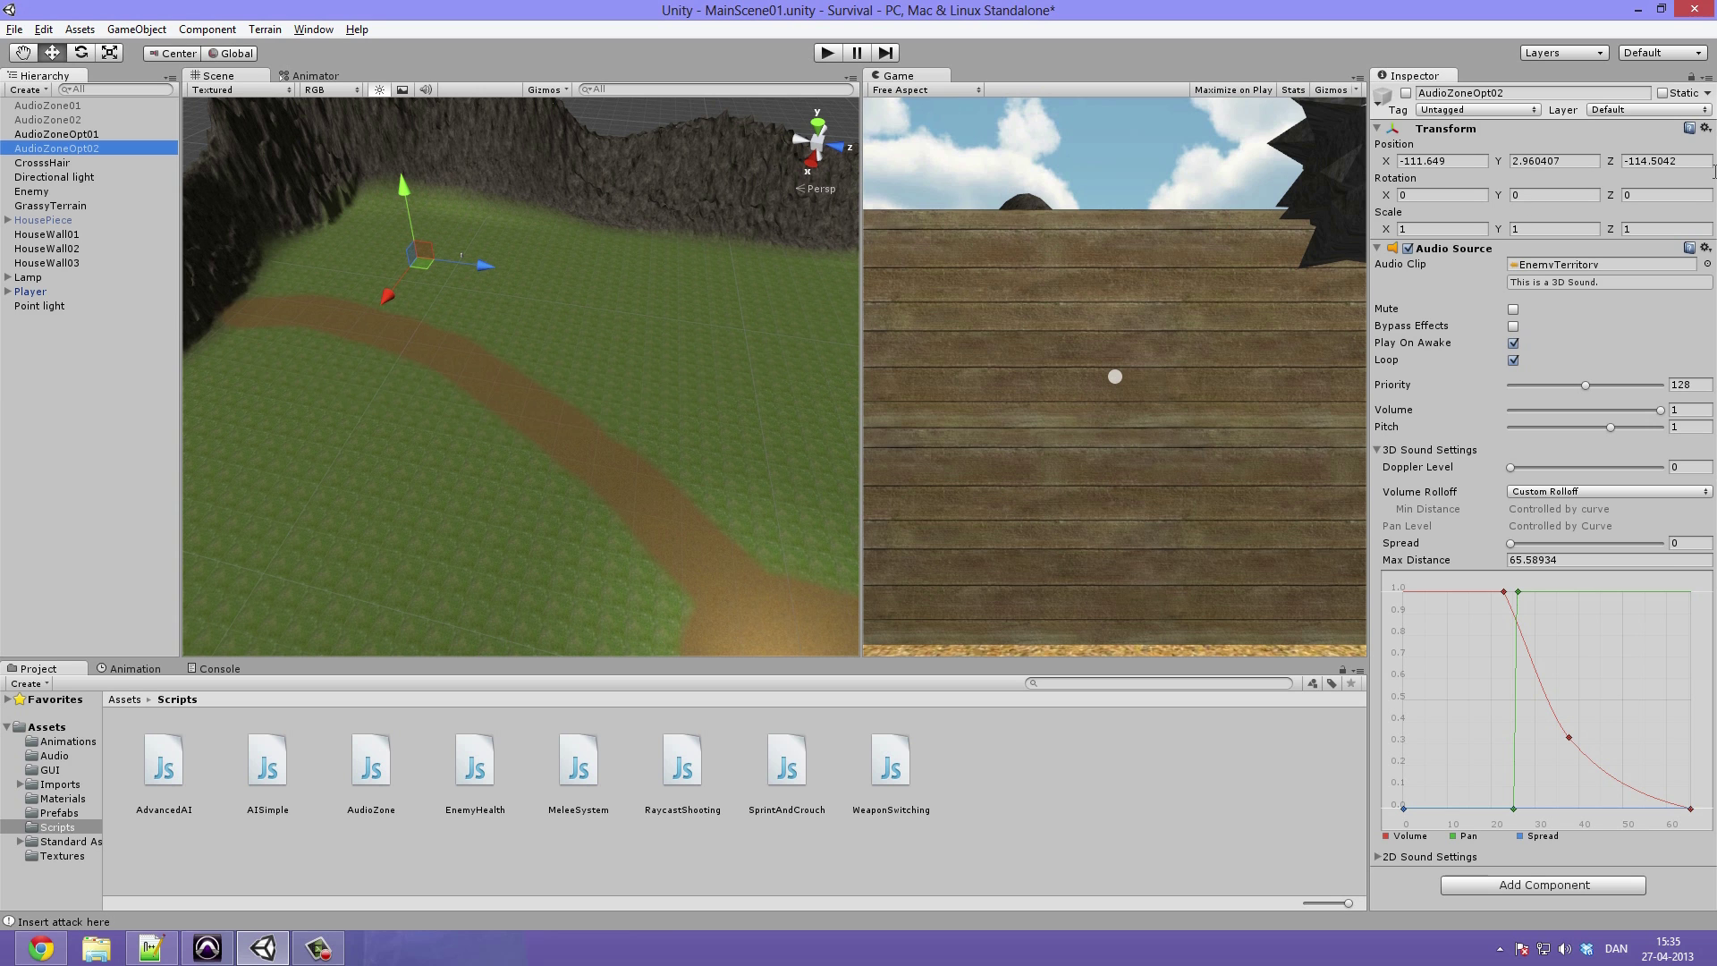
click(103, 134)
key(f)
alt+drag(610, 420, 677, 324)
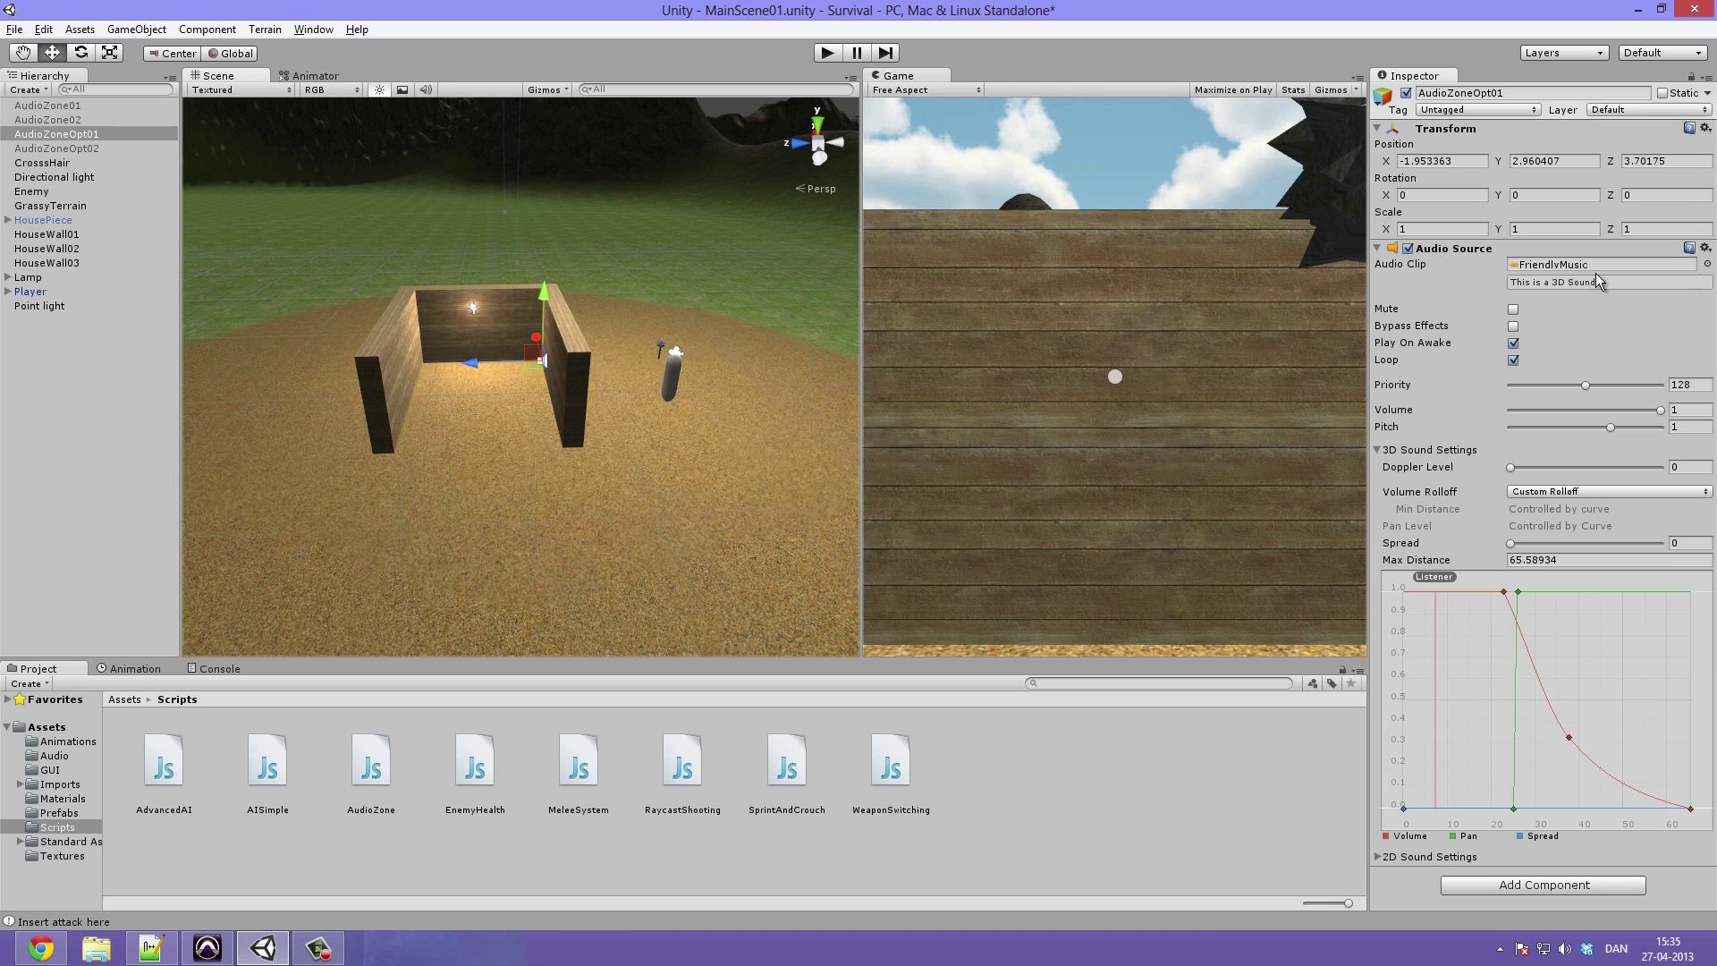
Step: Open the Audio folder and preview the townAmbience clip in the Inspector
click(137, 703)
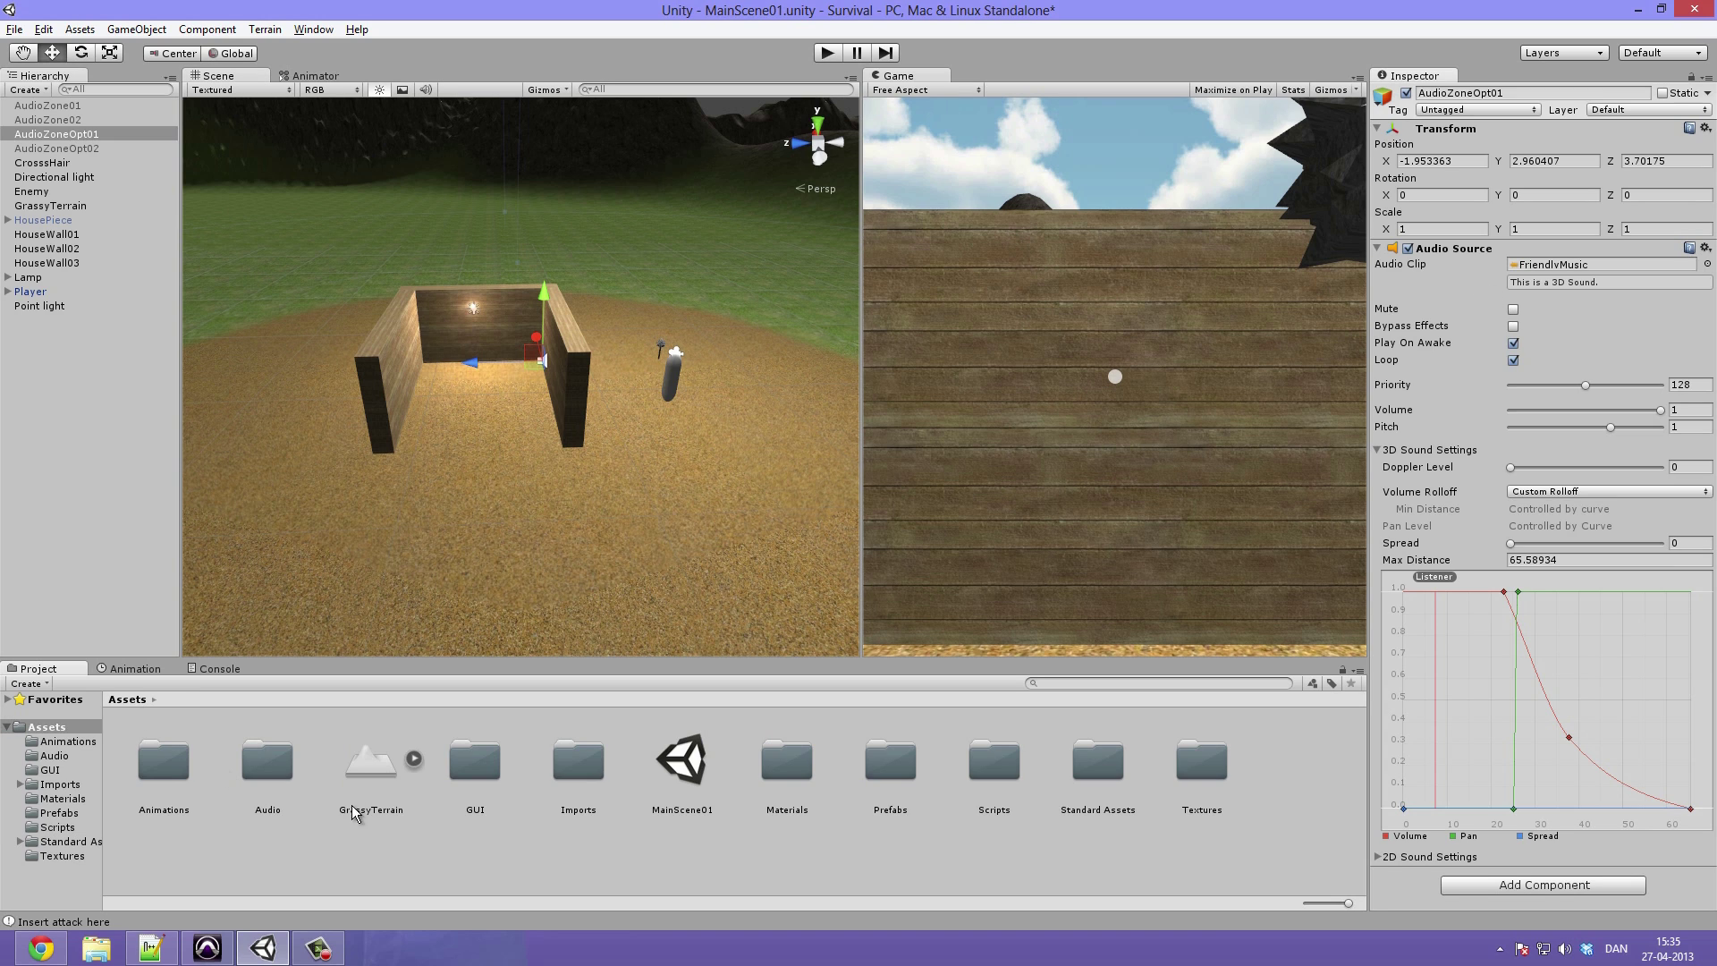
double_click(250, 759)
click(371, 760)
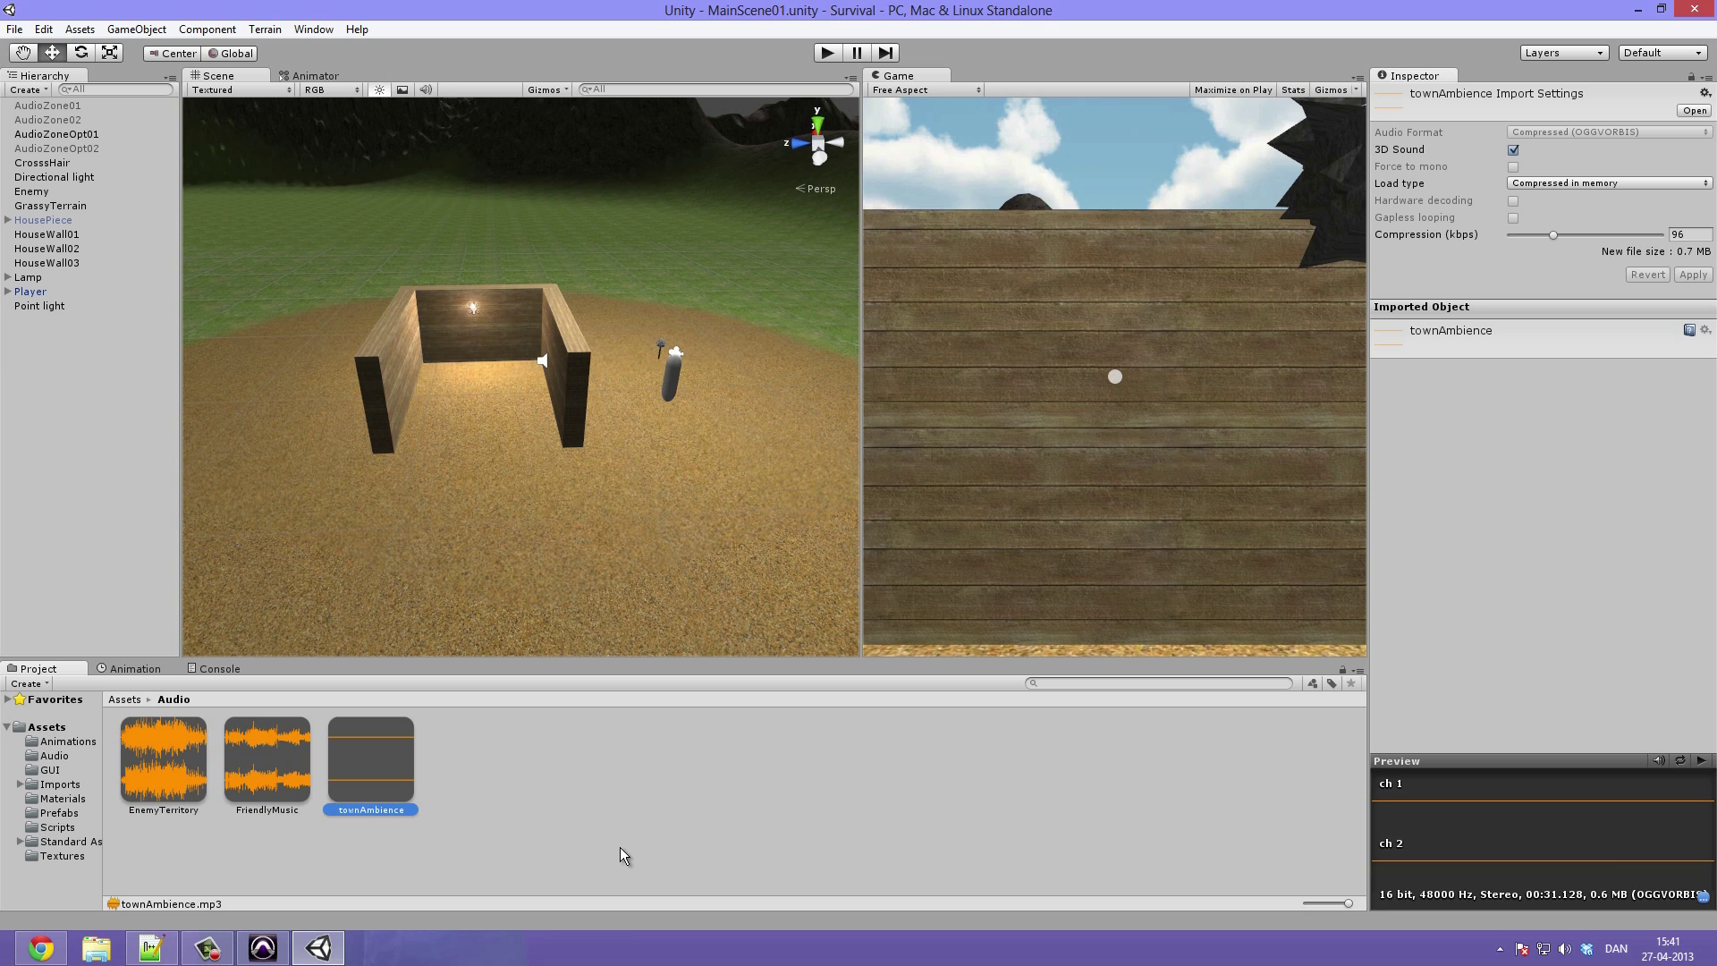
click(1701, 760)
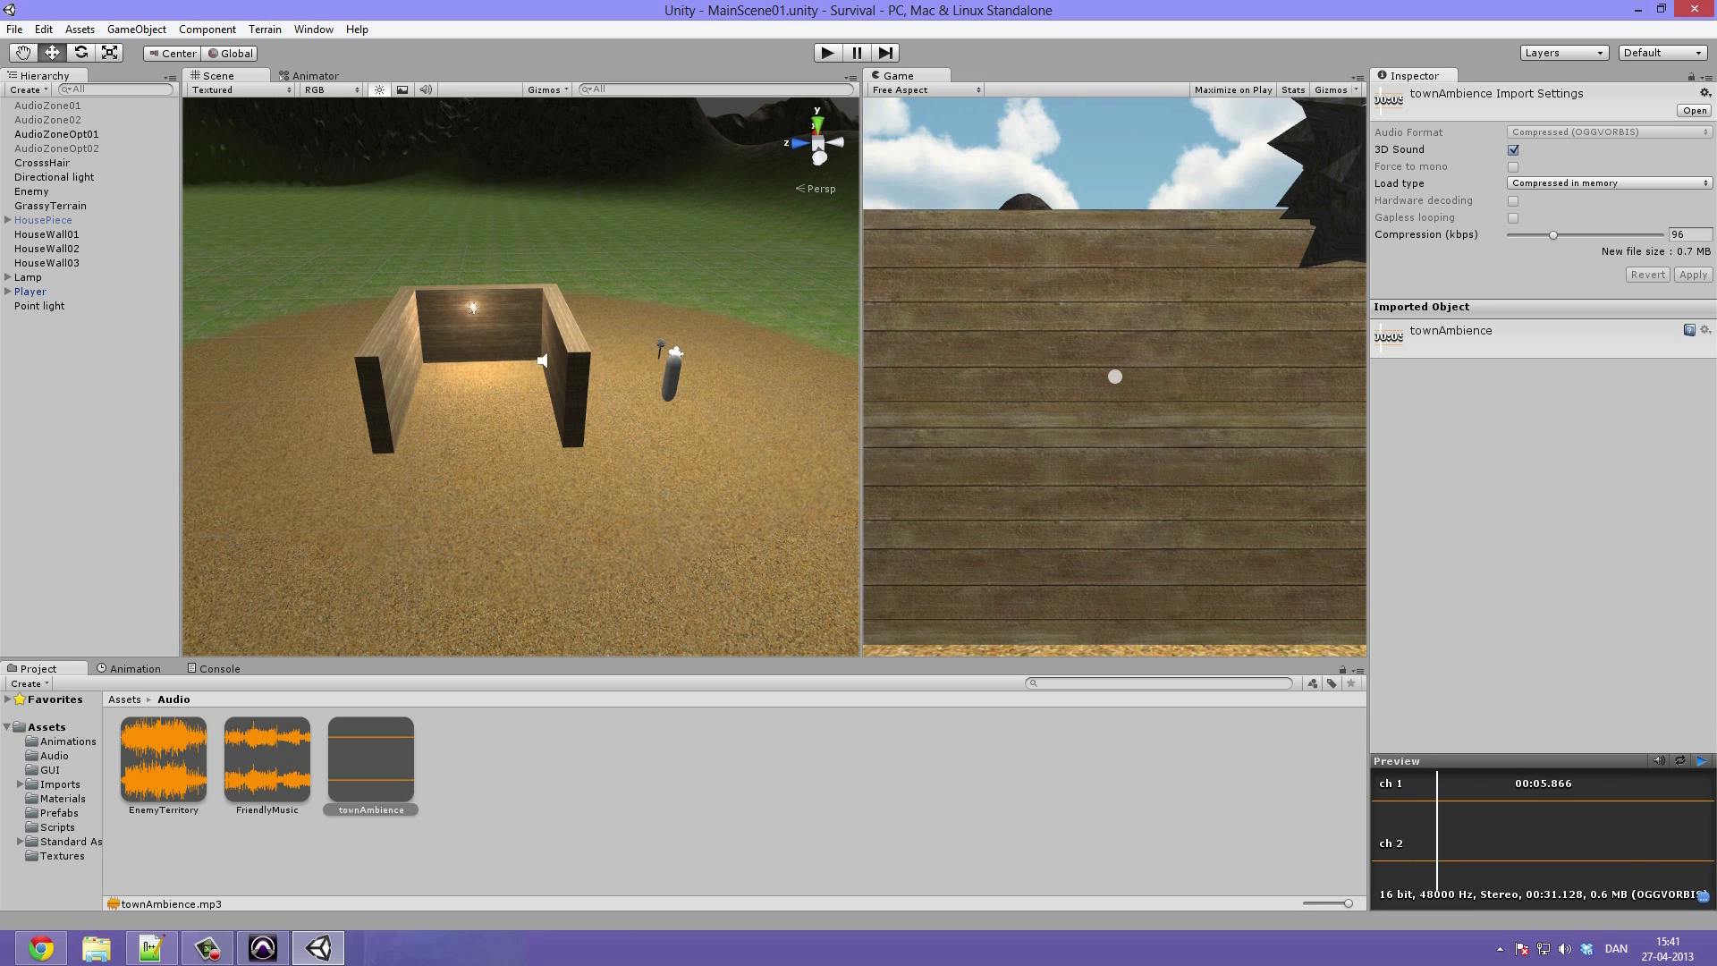
click(1702, 762)
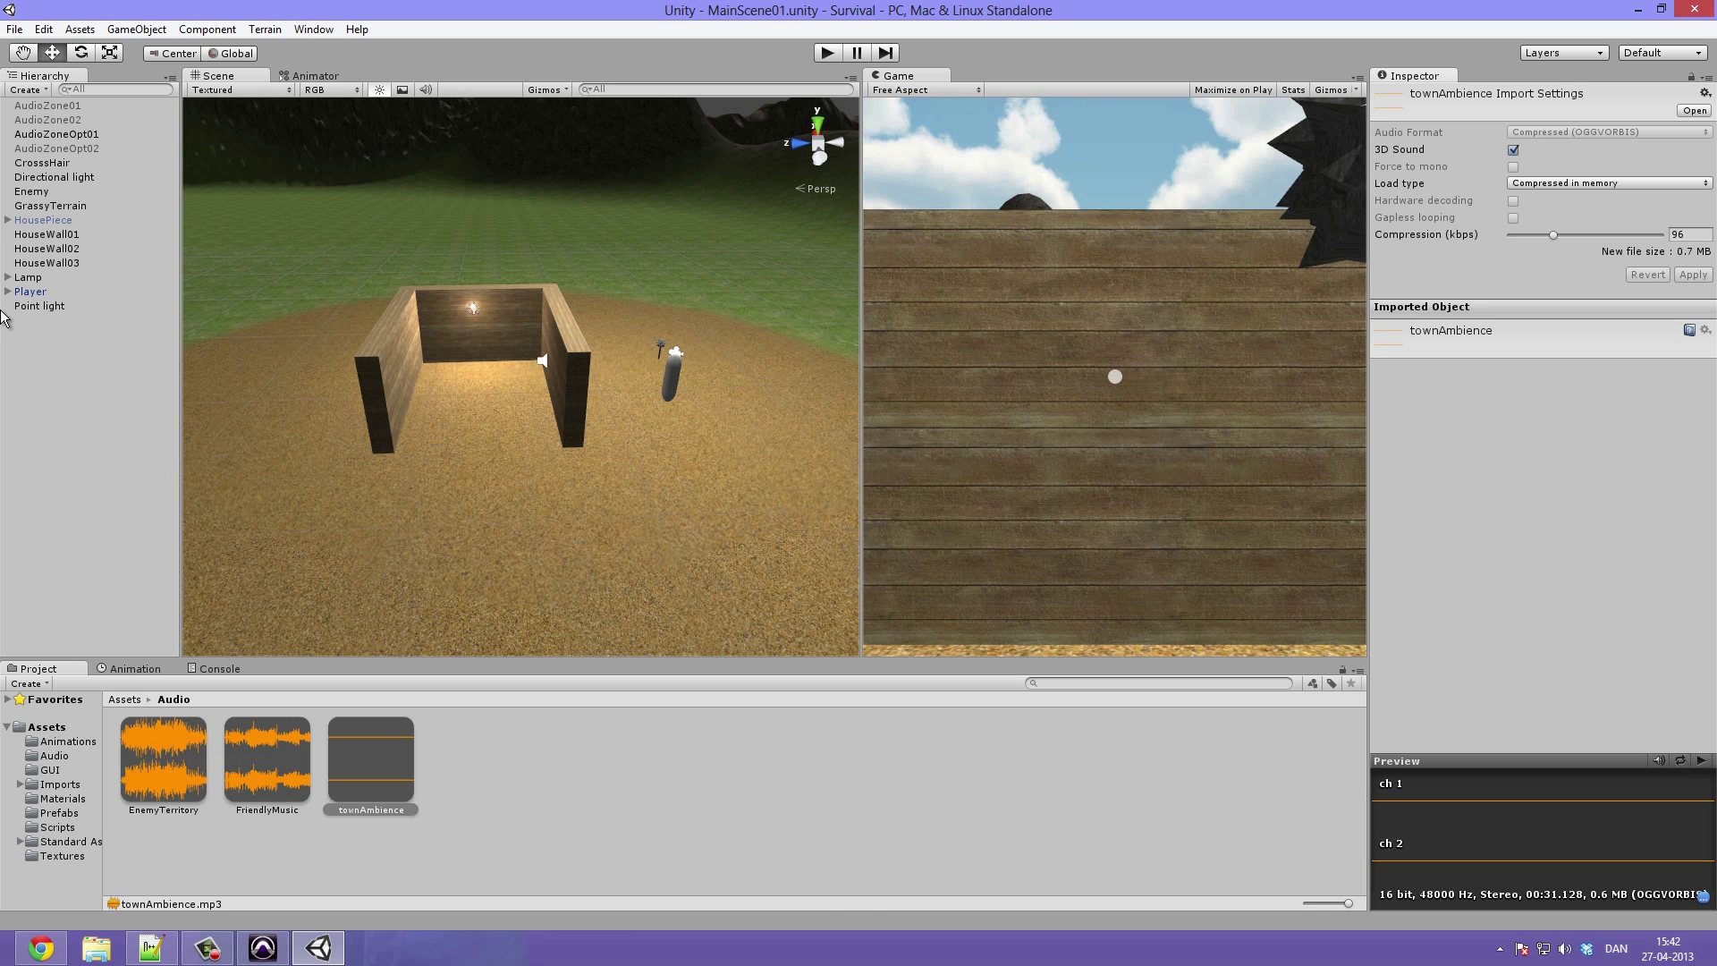
Step: Assign townAmbience as AudioZoneOpt01's audio clip and play-test it by walking around
click(72, 134)
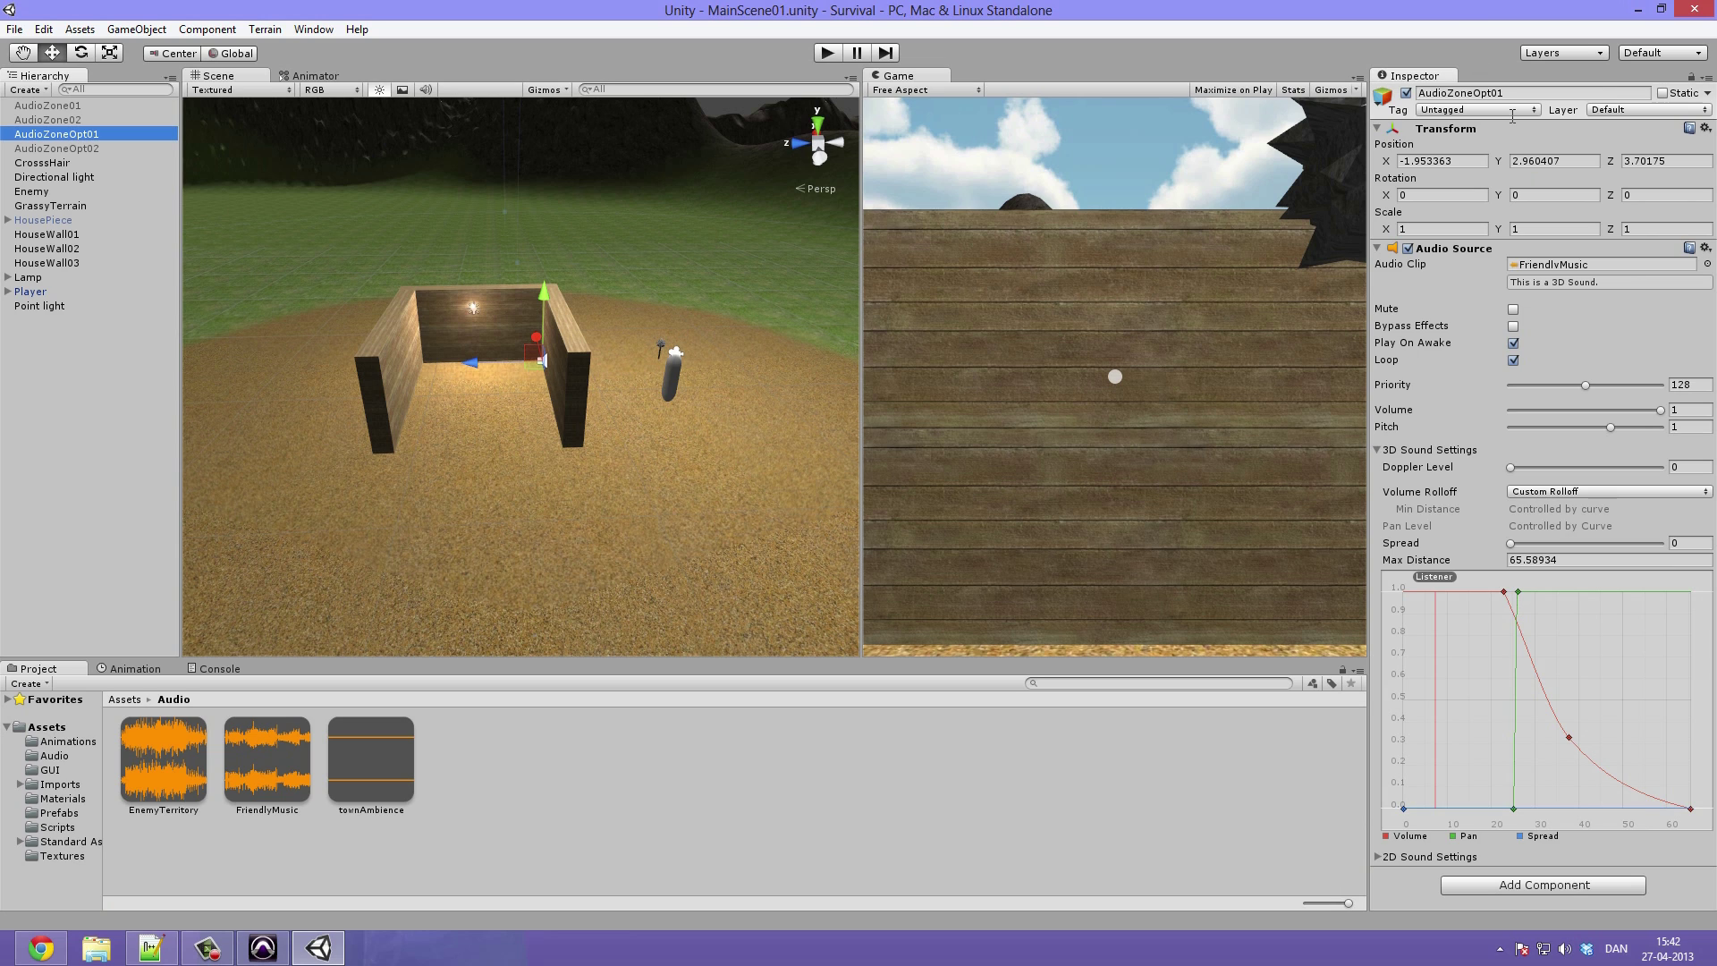
drag(381, 787, 1573, 264)
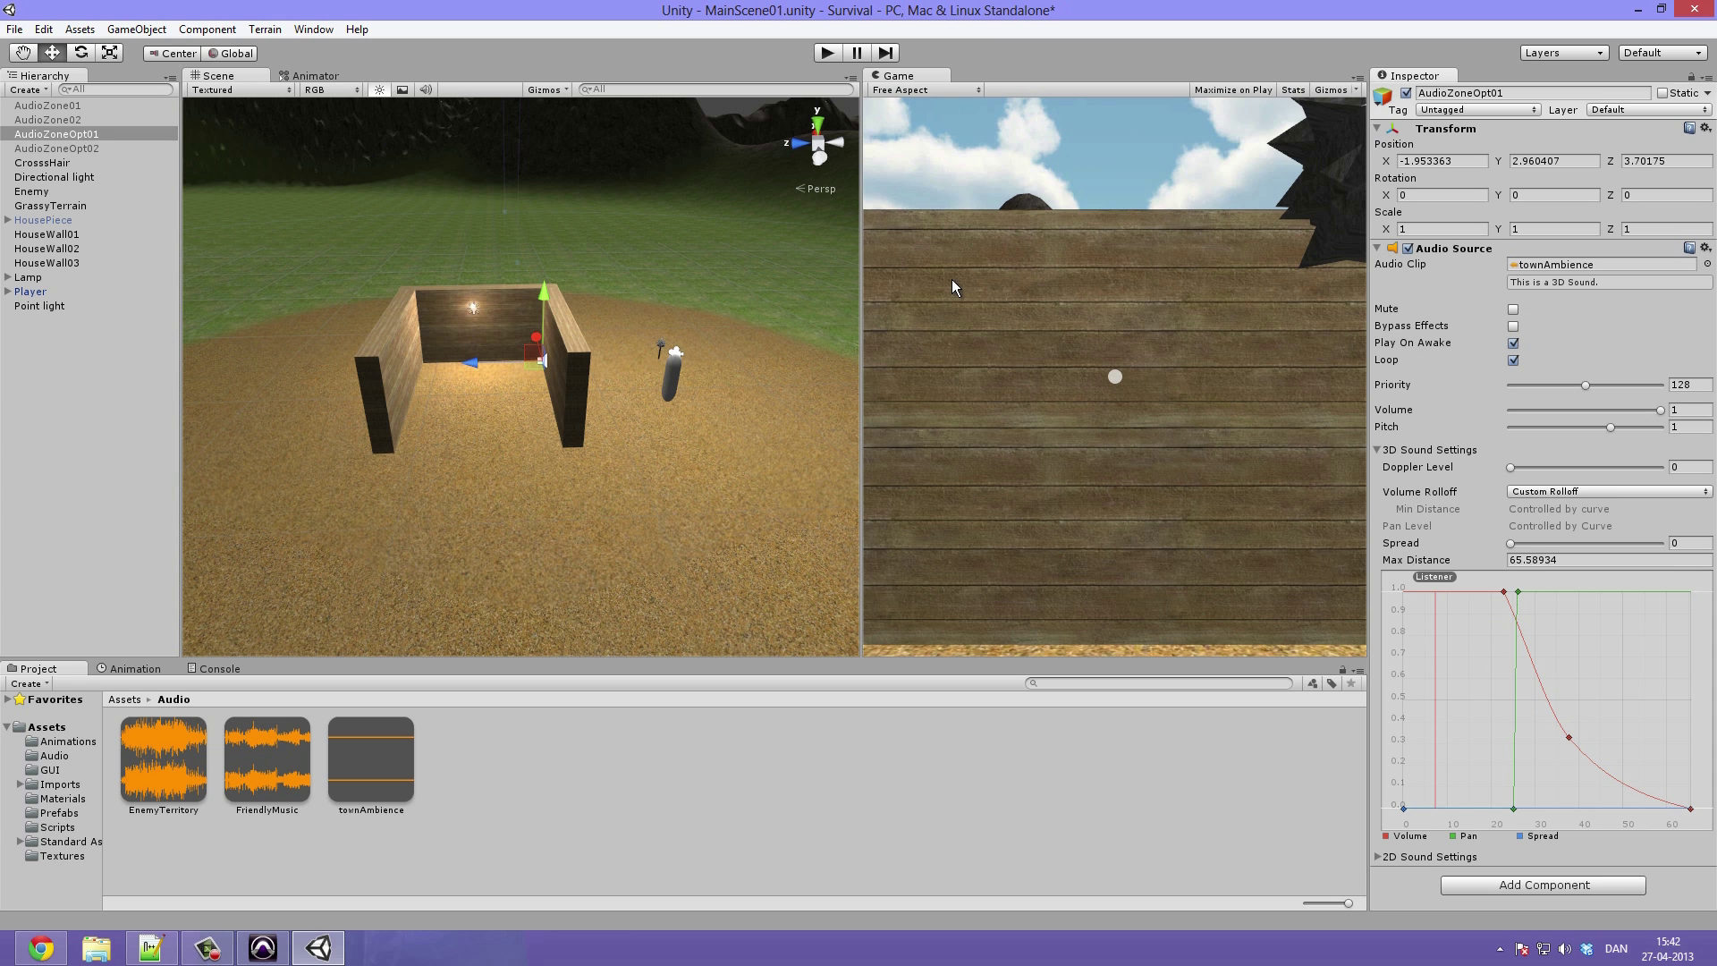
click(828, 52)
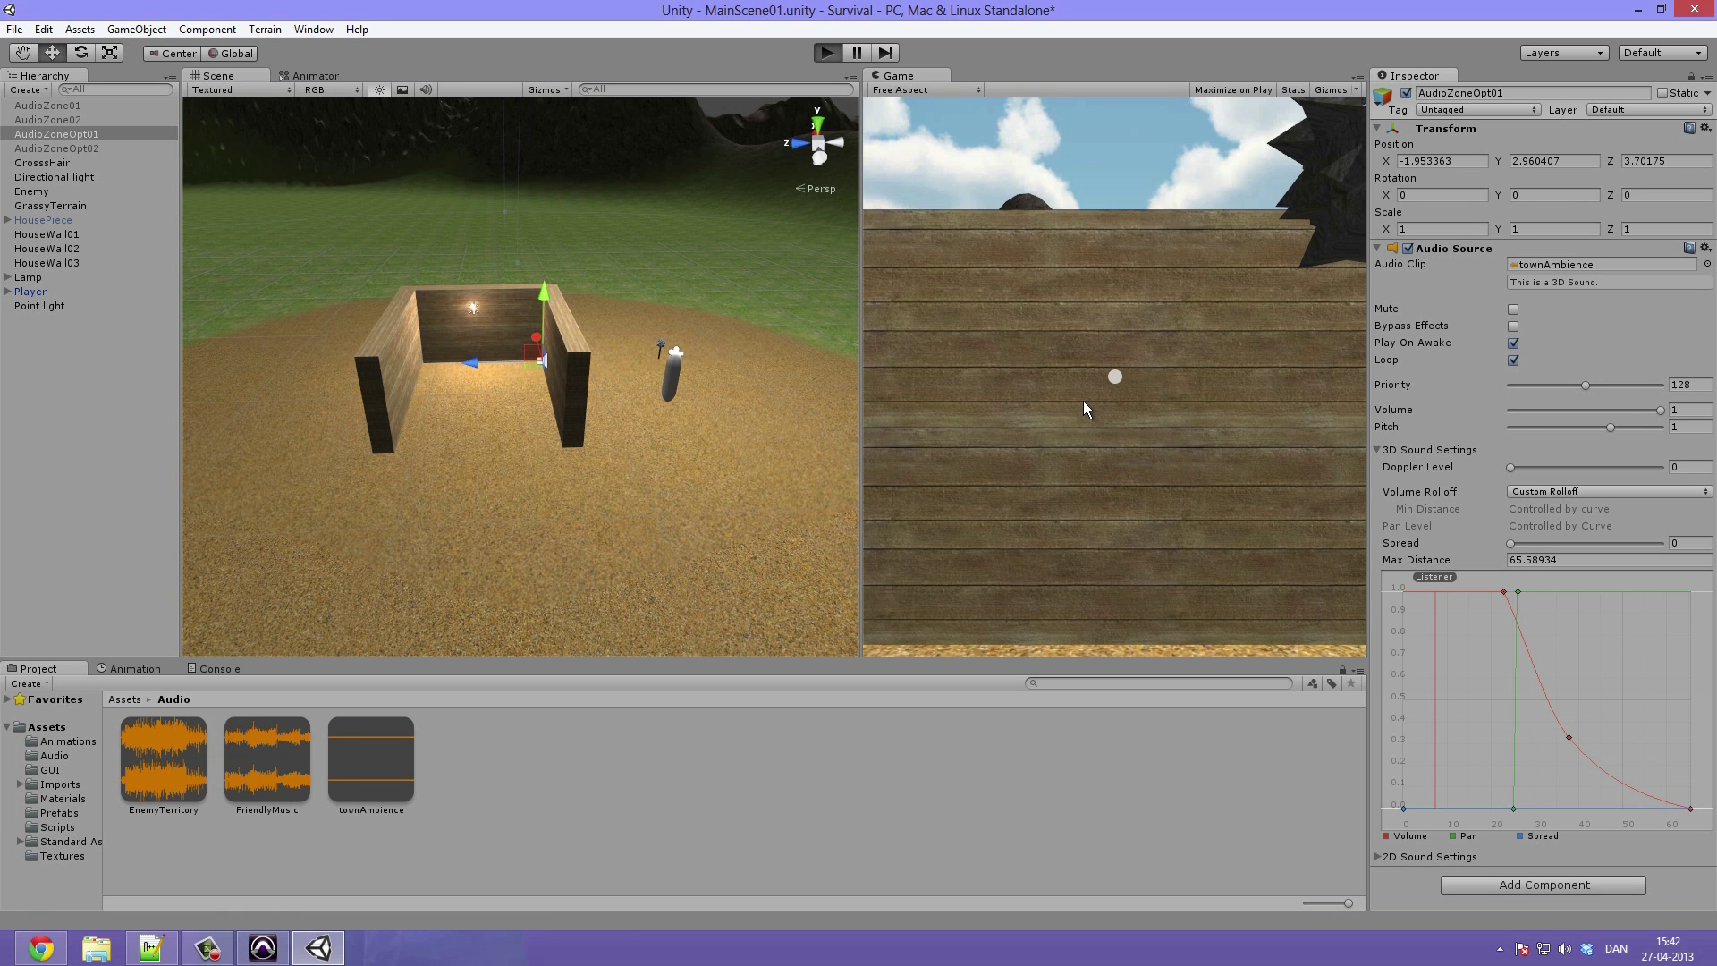
click(1083, 401)
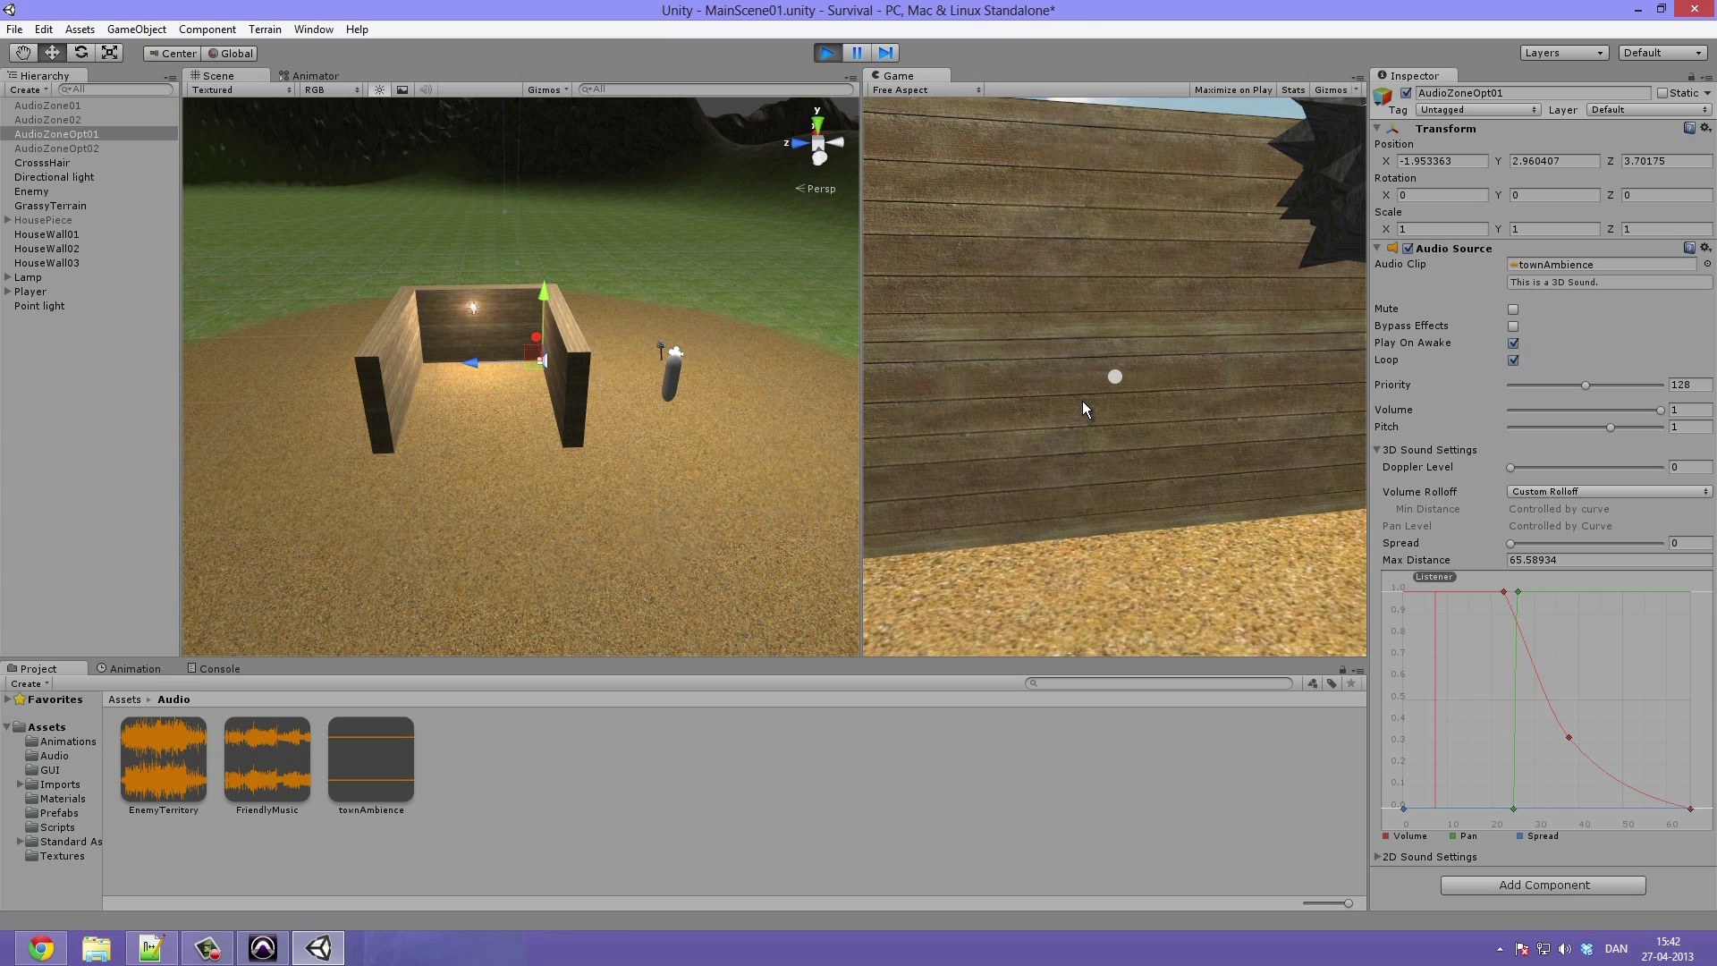
key(s)
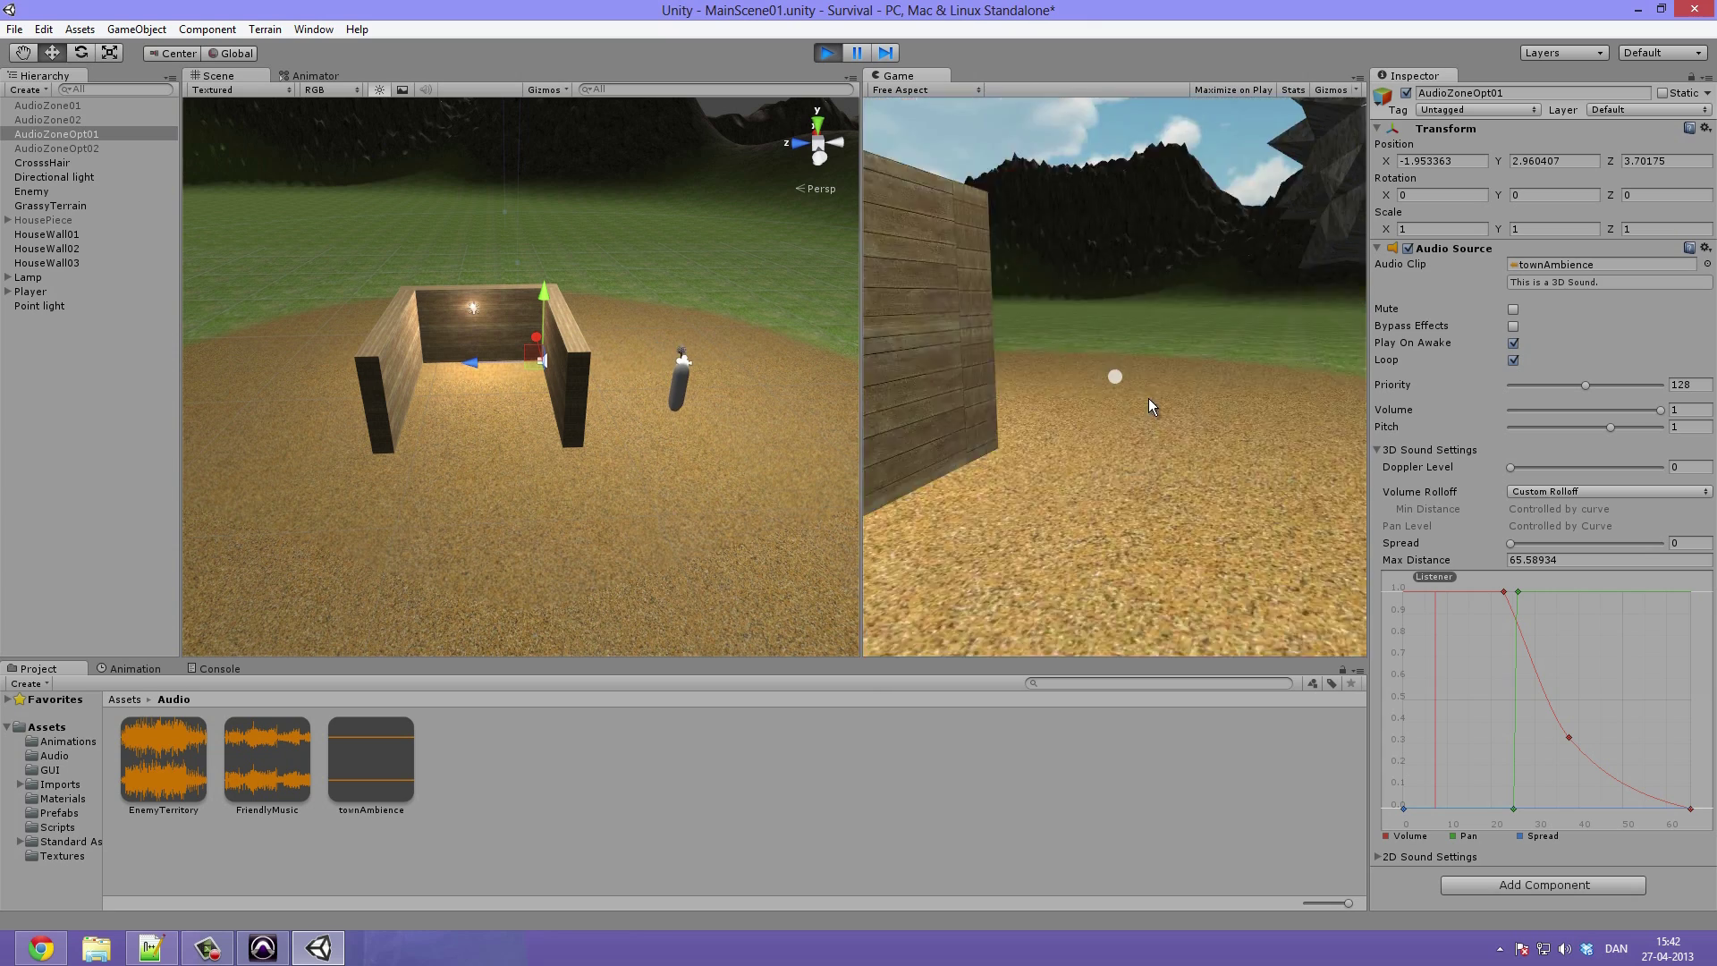
key(s)
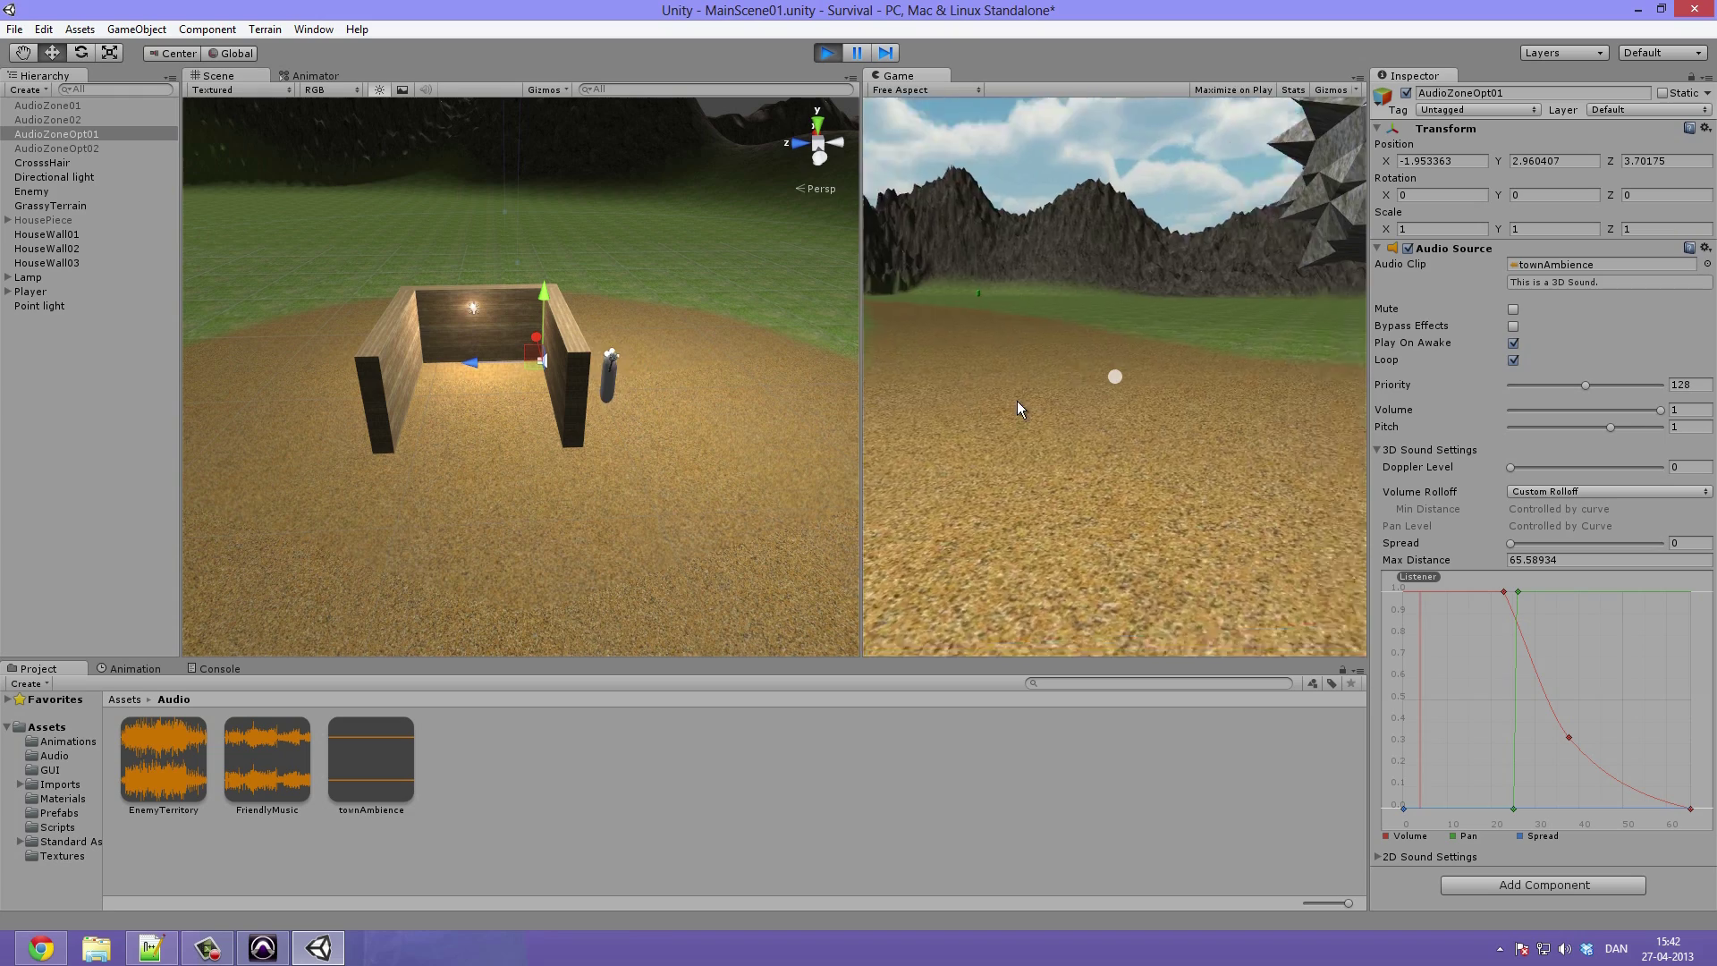
key(w)
click(1100, 398)
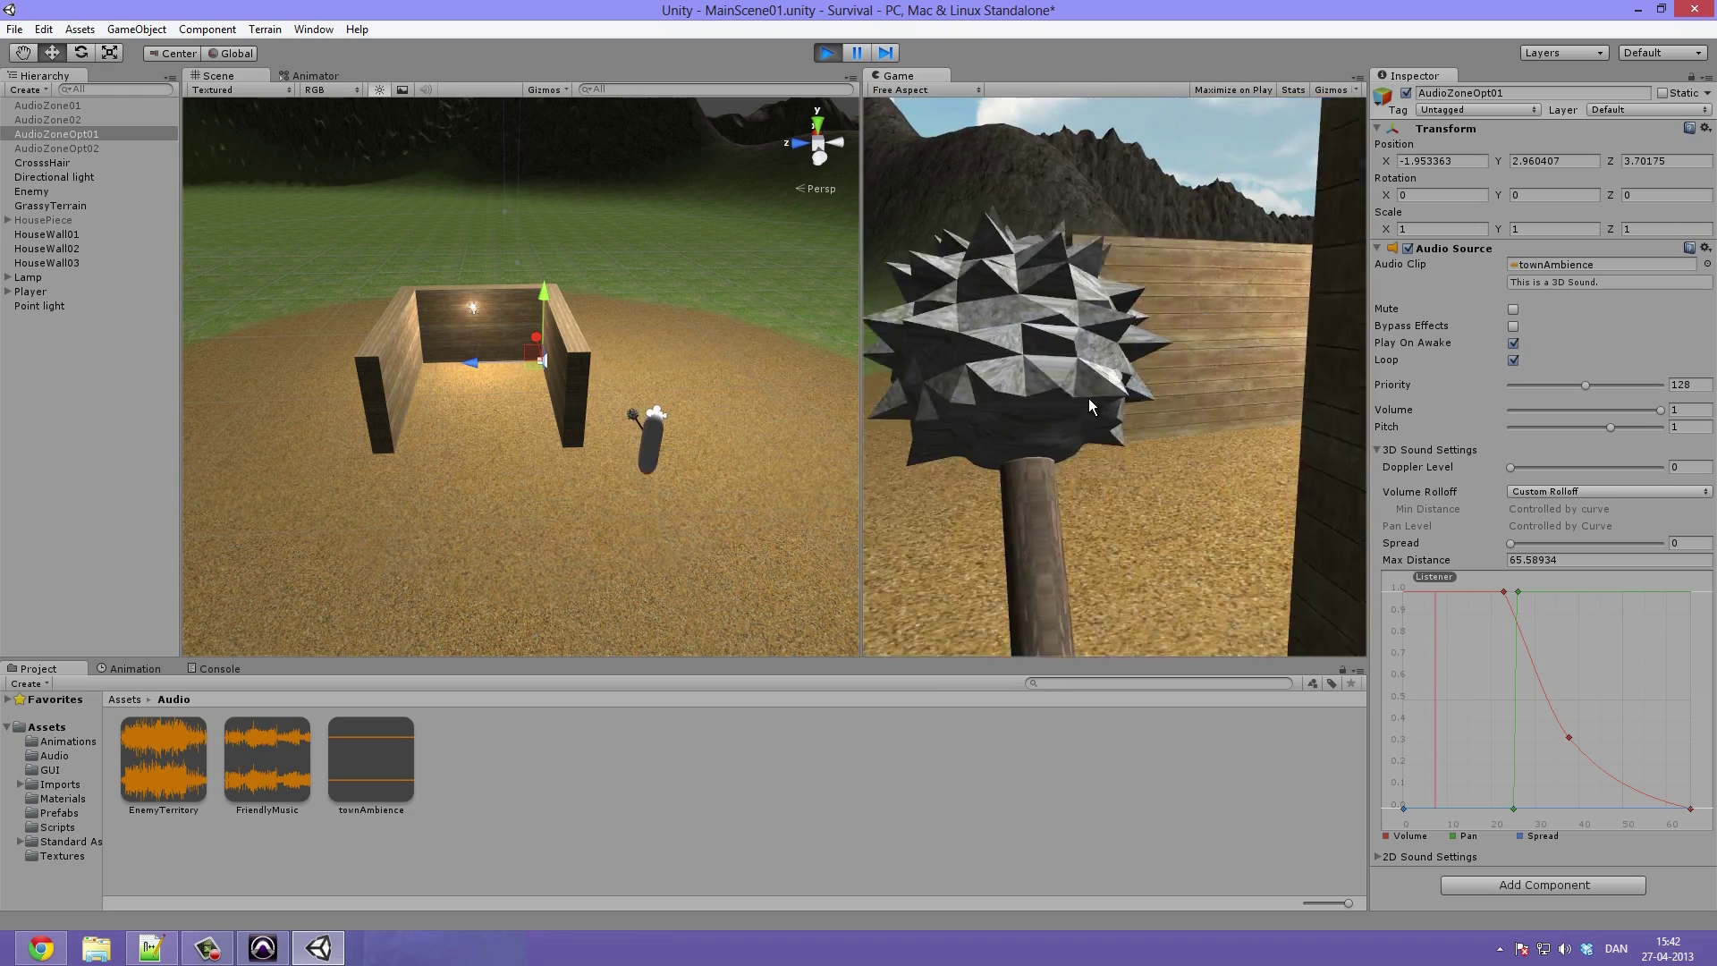
key(s)
key(ctrl+p)
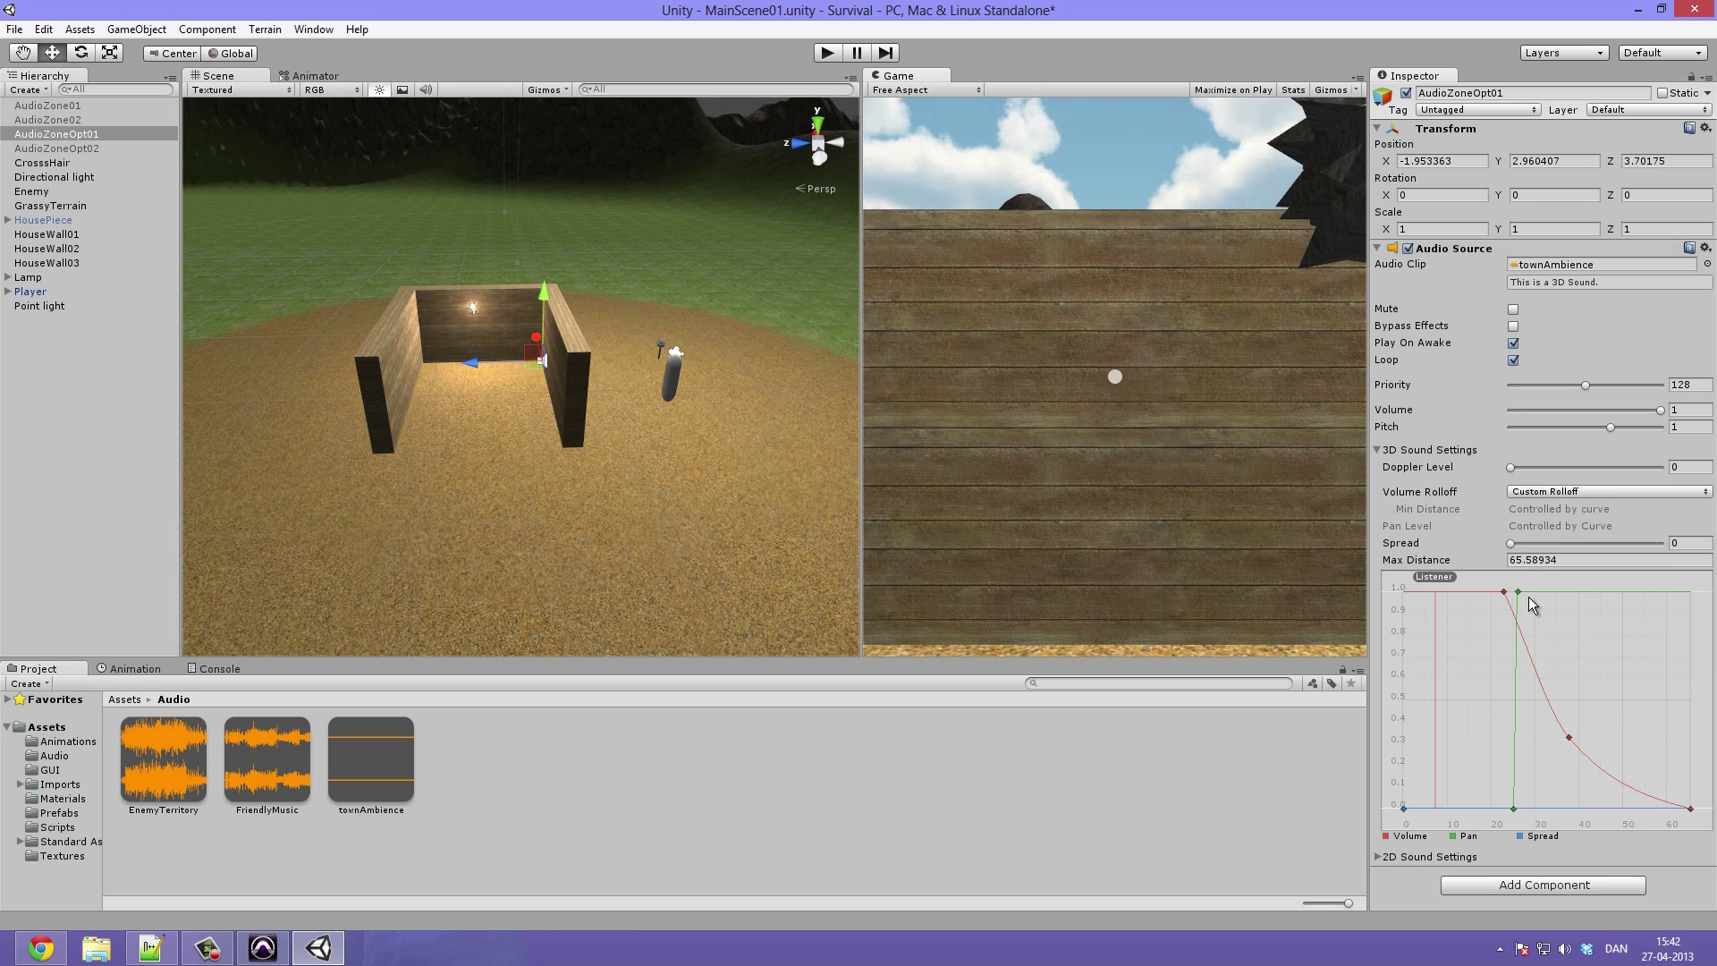
Step: Add a Pan curve key and raise the lower key to about 16.5, 0.18
double_click(1518, 592)
drag(1517, 595, 1523, 598)
drag(1513, 808, 1431, 583)
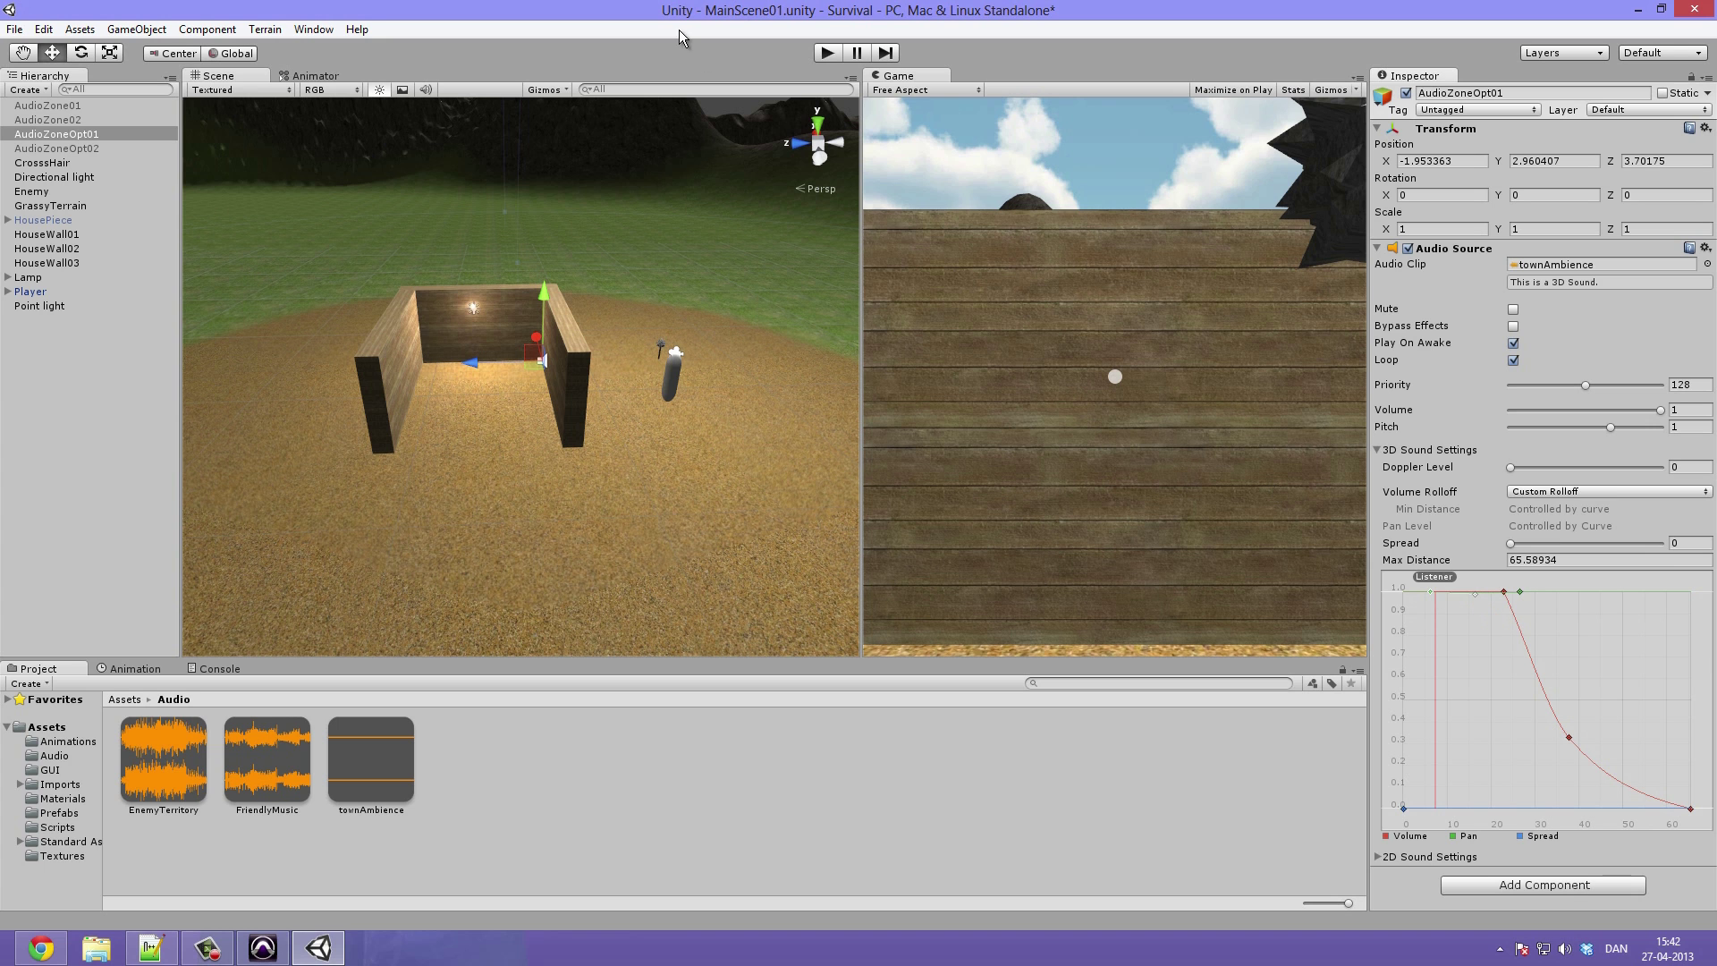
Step: Play-test the panning by walking the player into and back out of the house
click(828, 53)
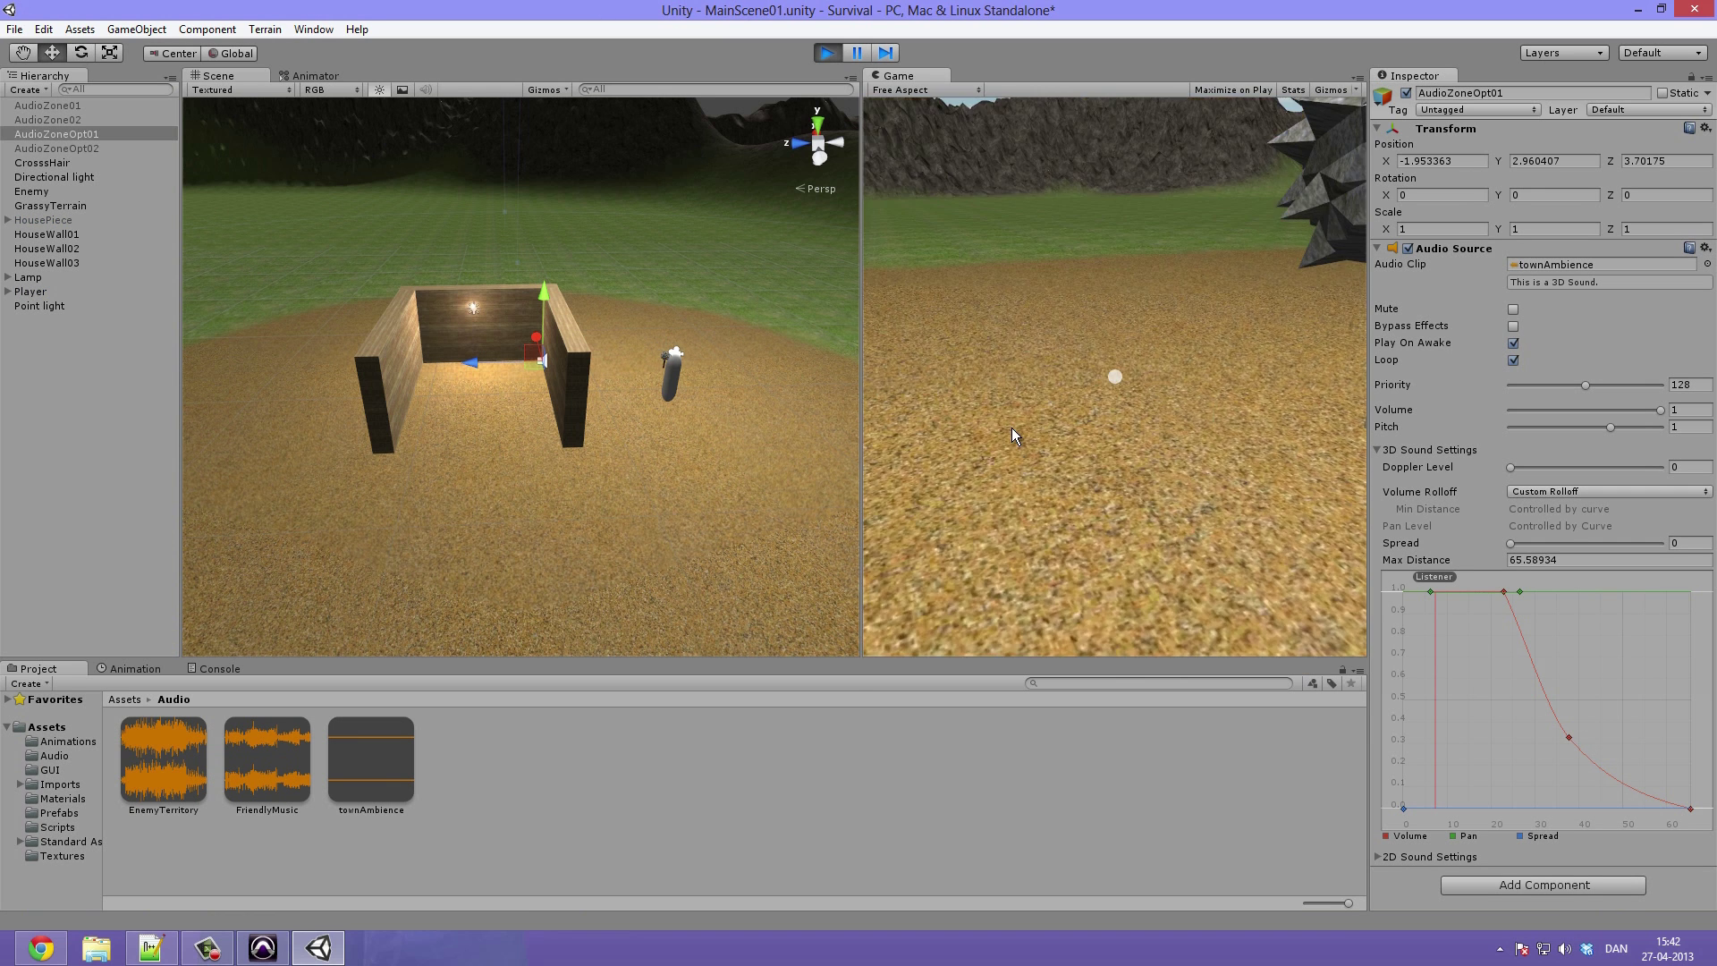
key(w)
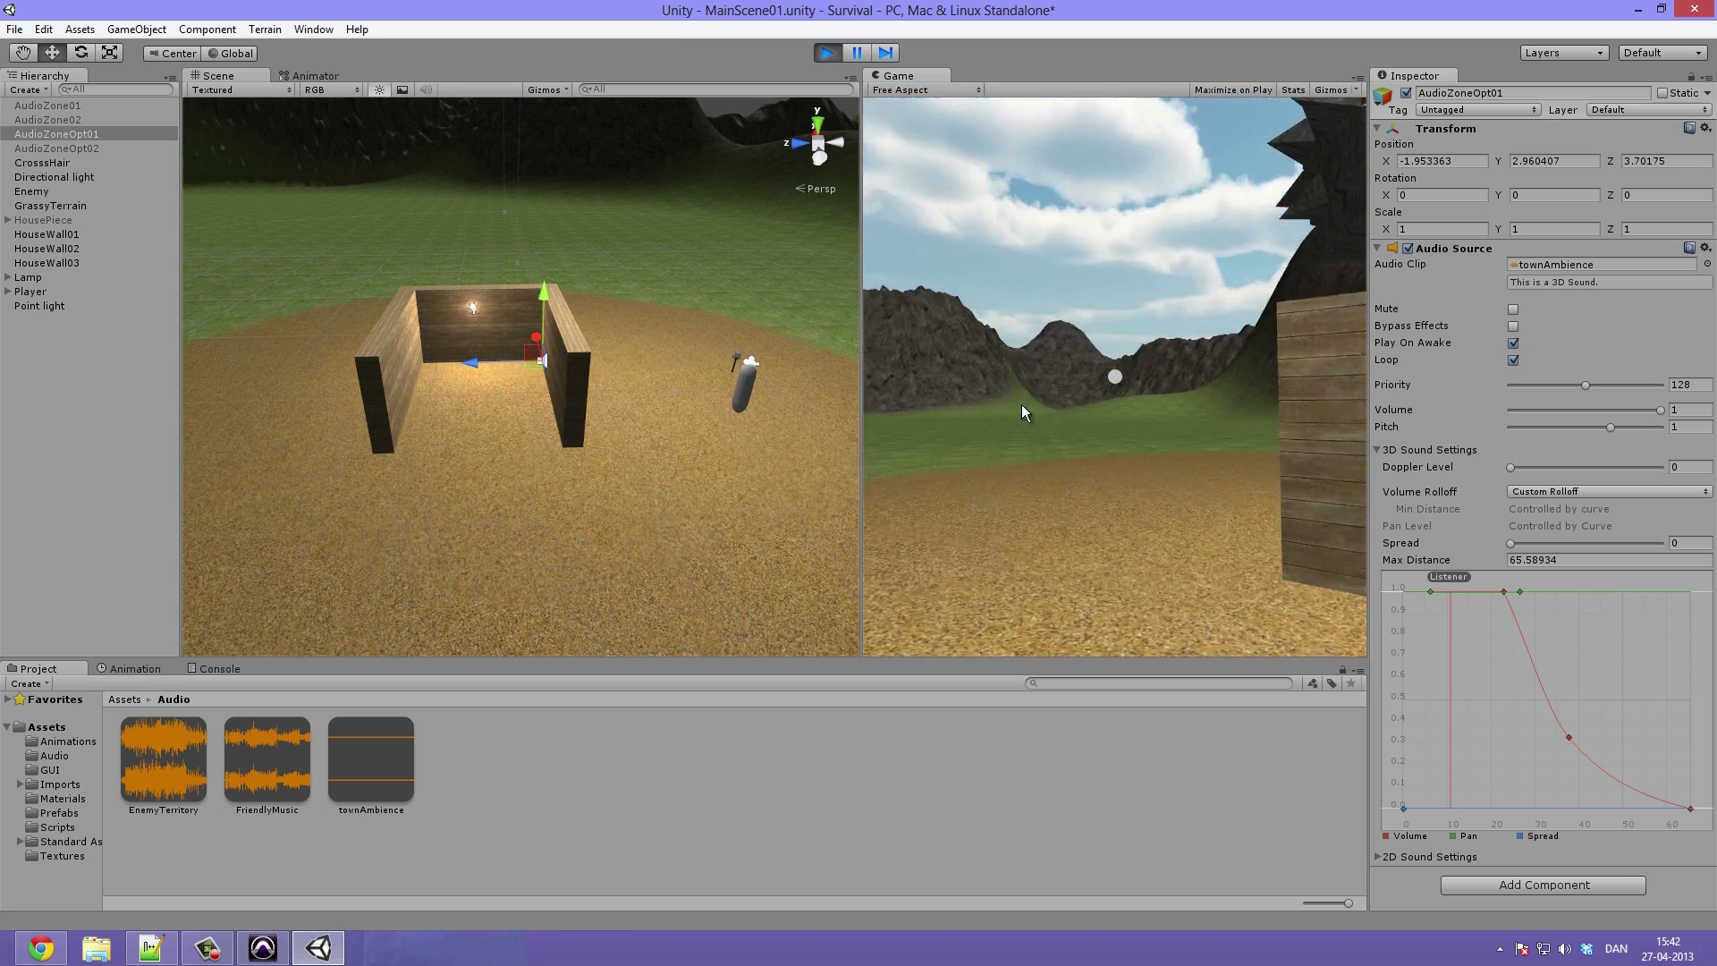
key(w)
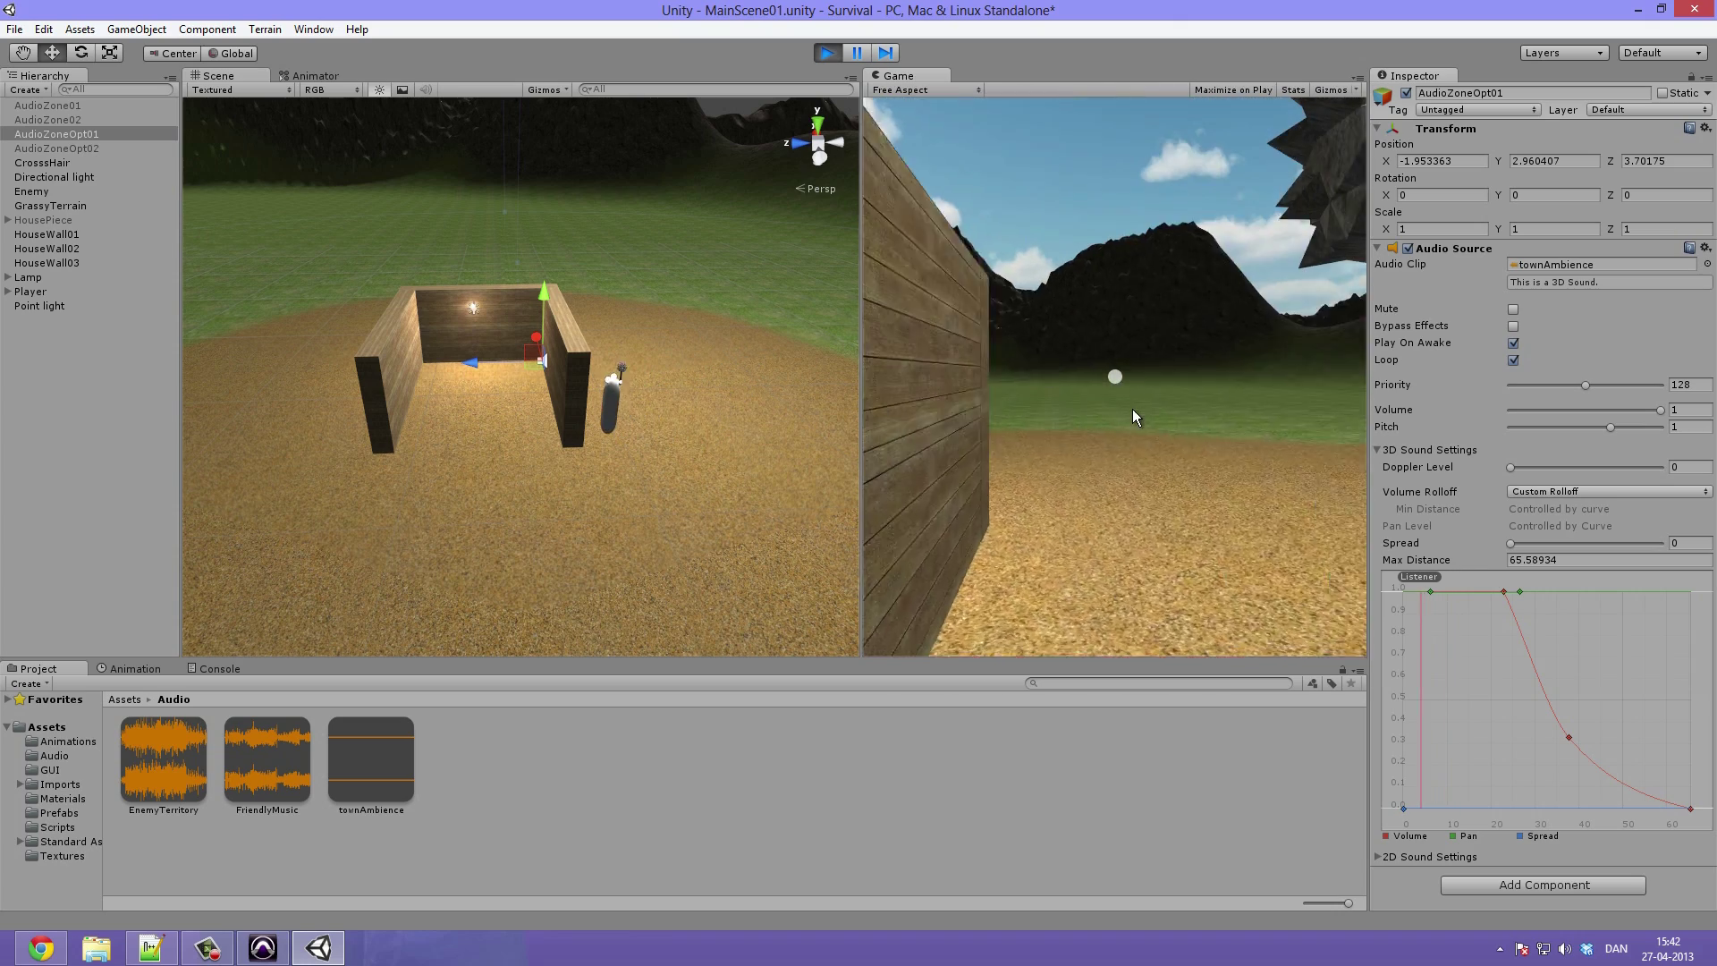
key(w)
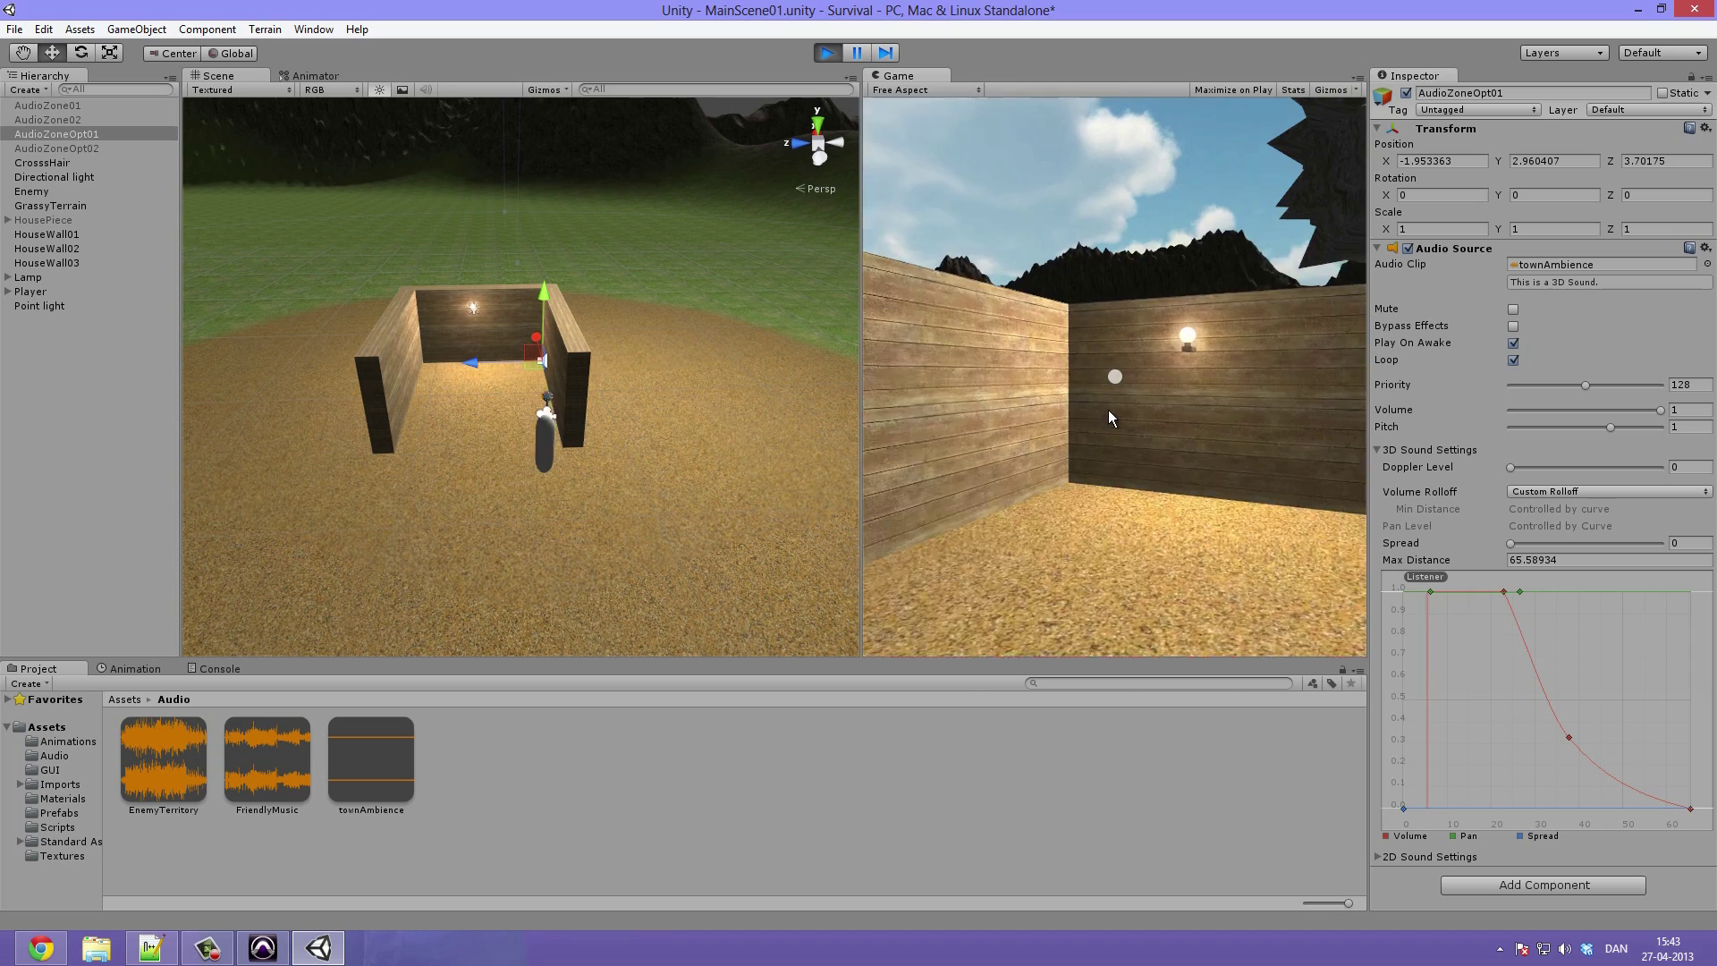
key(w)
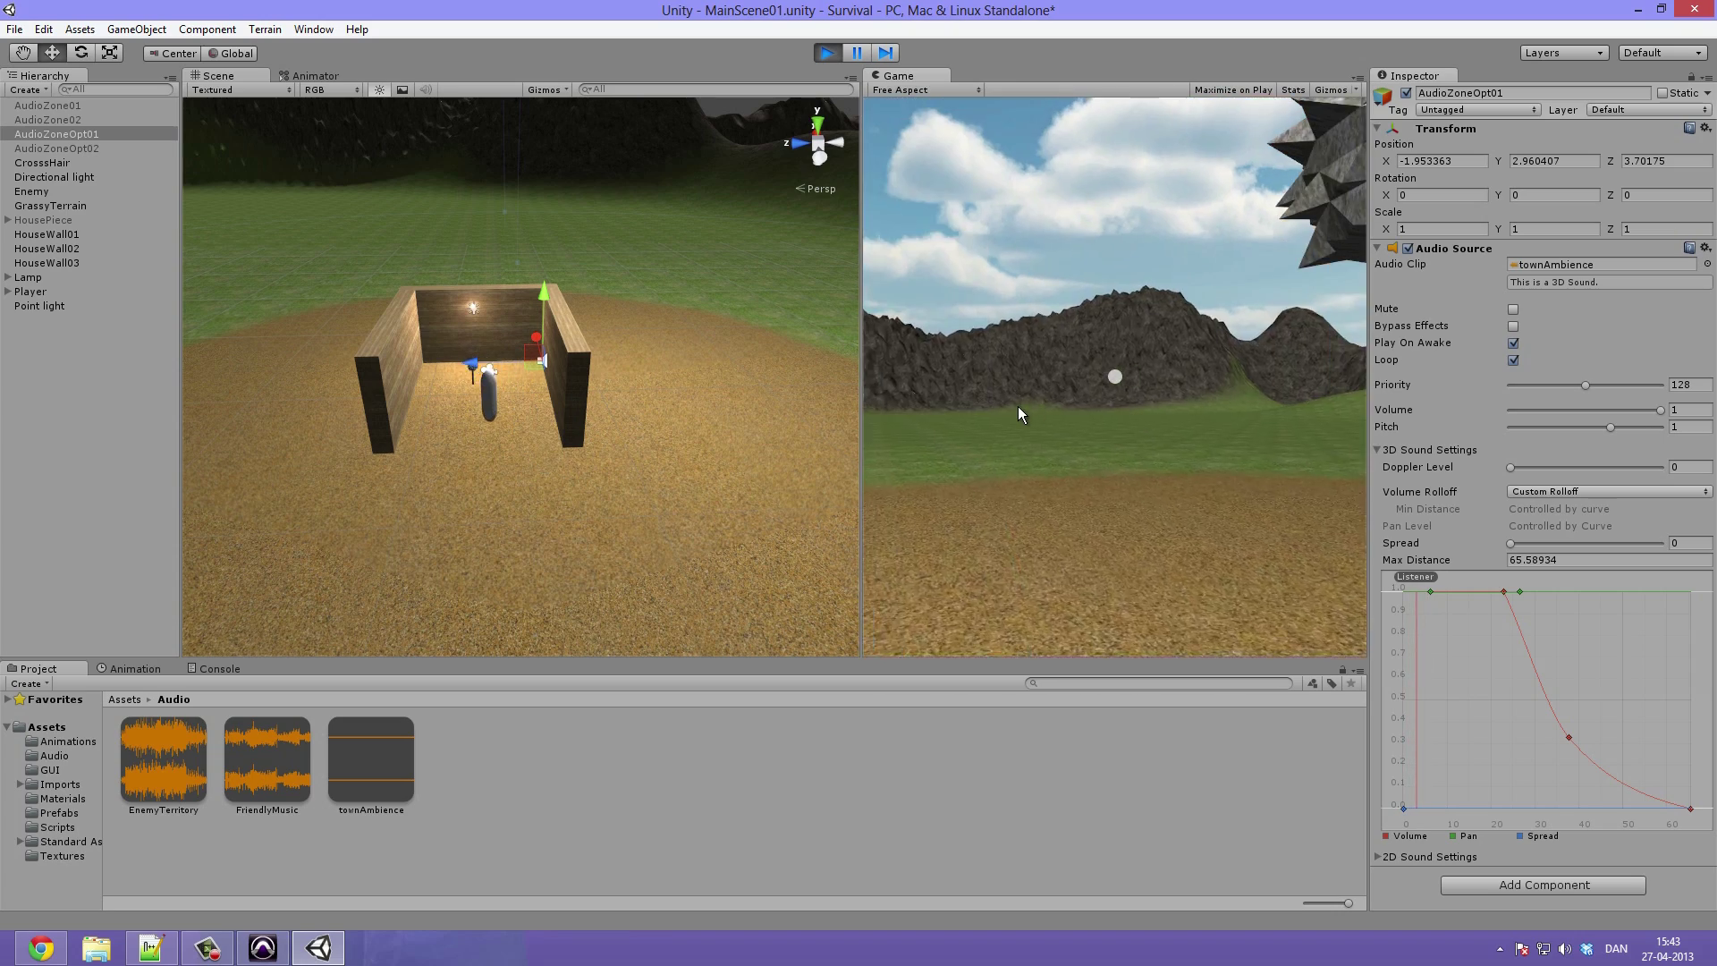
key(w)
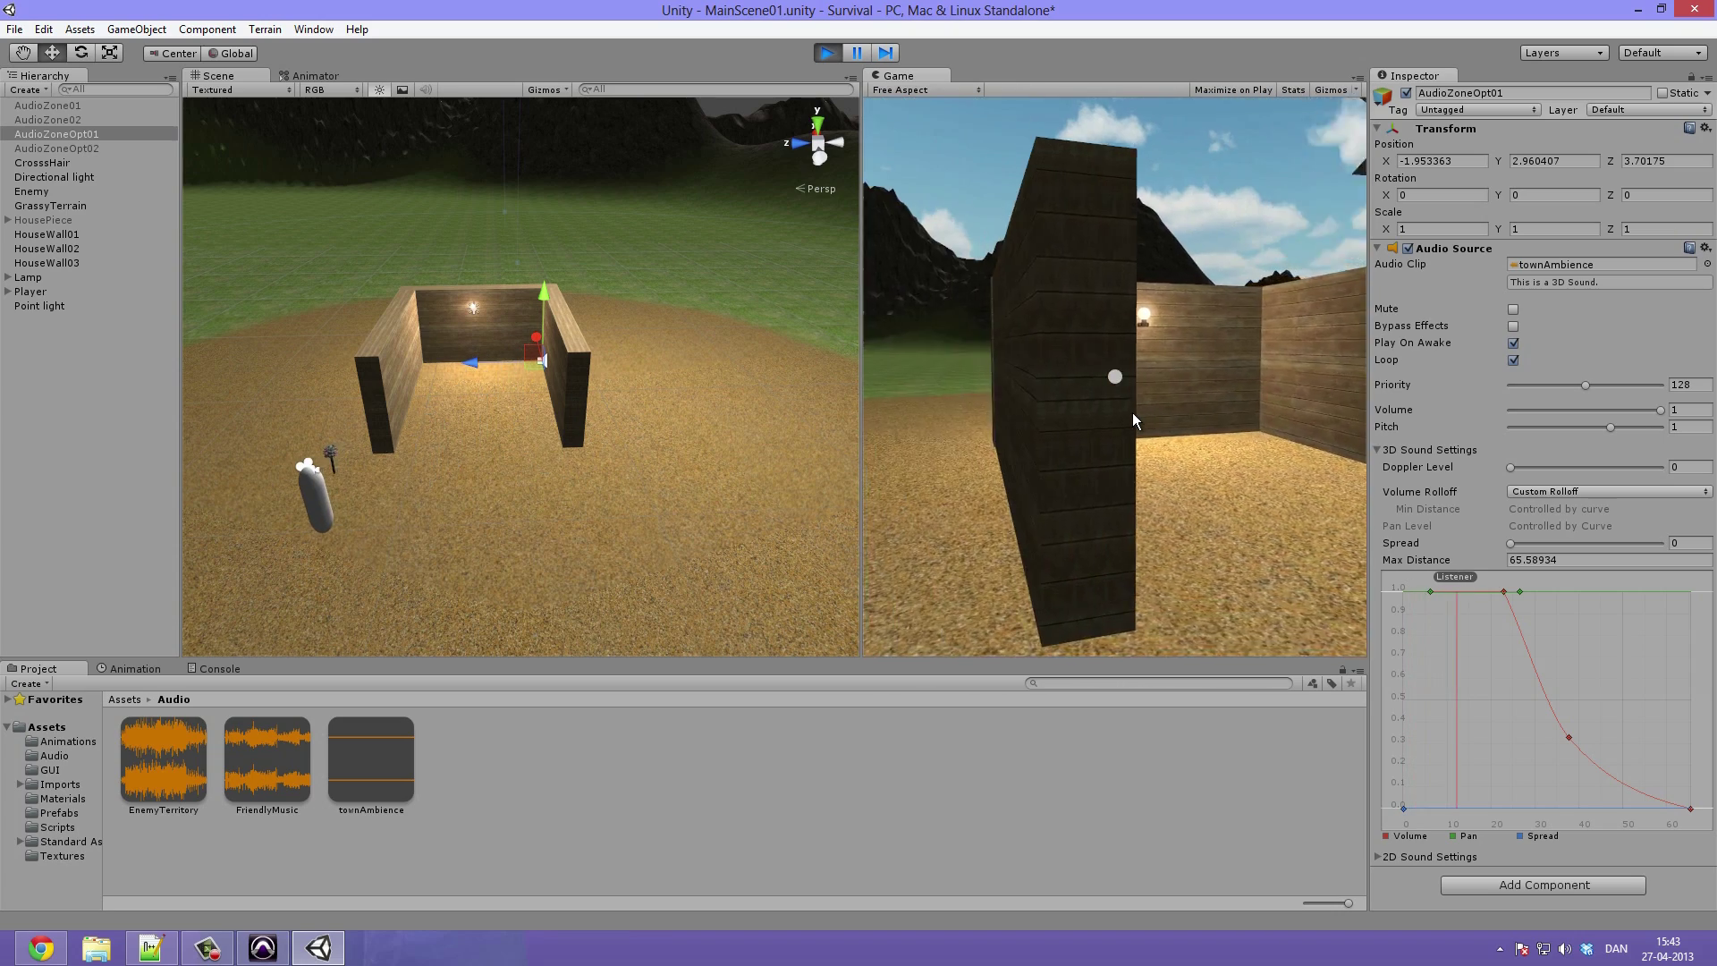
key(ctrl+p)
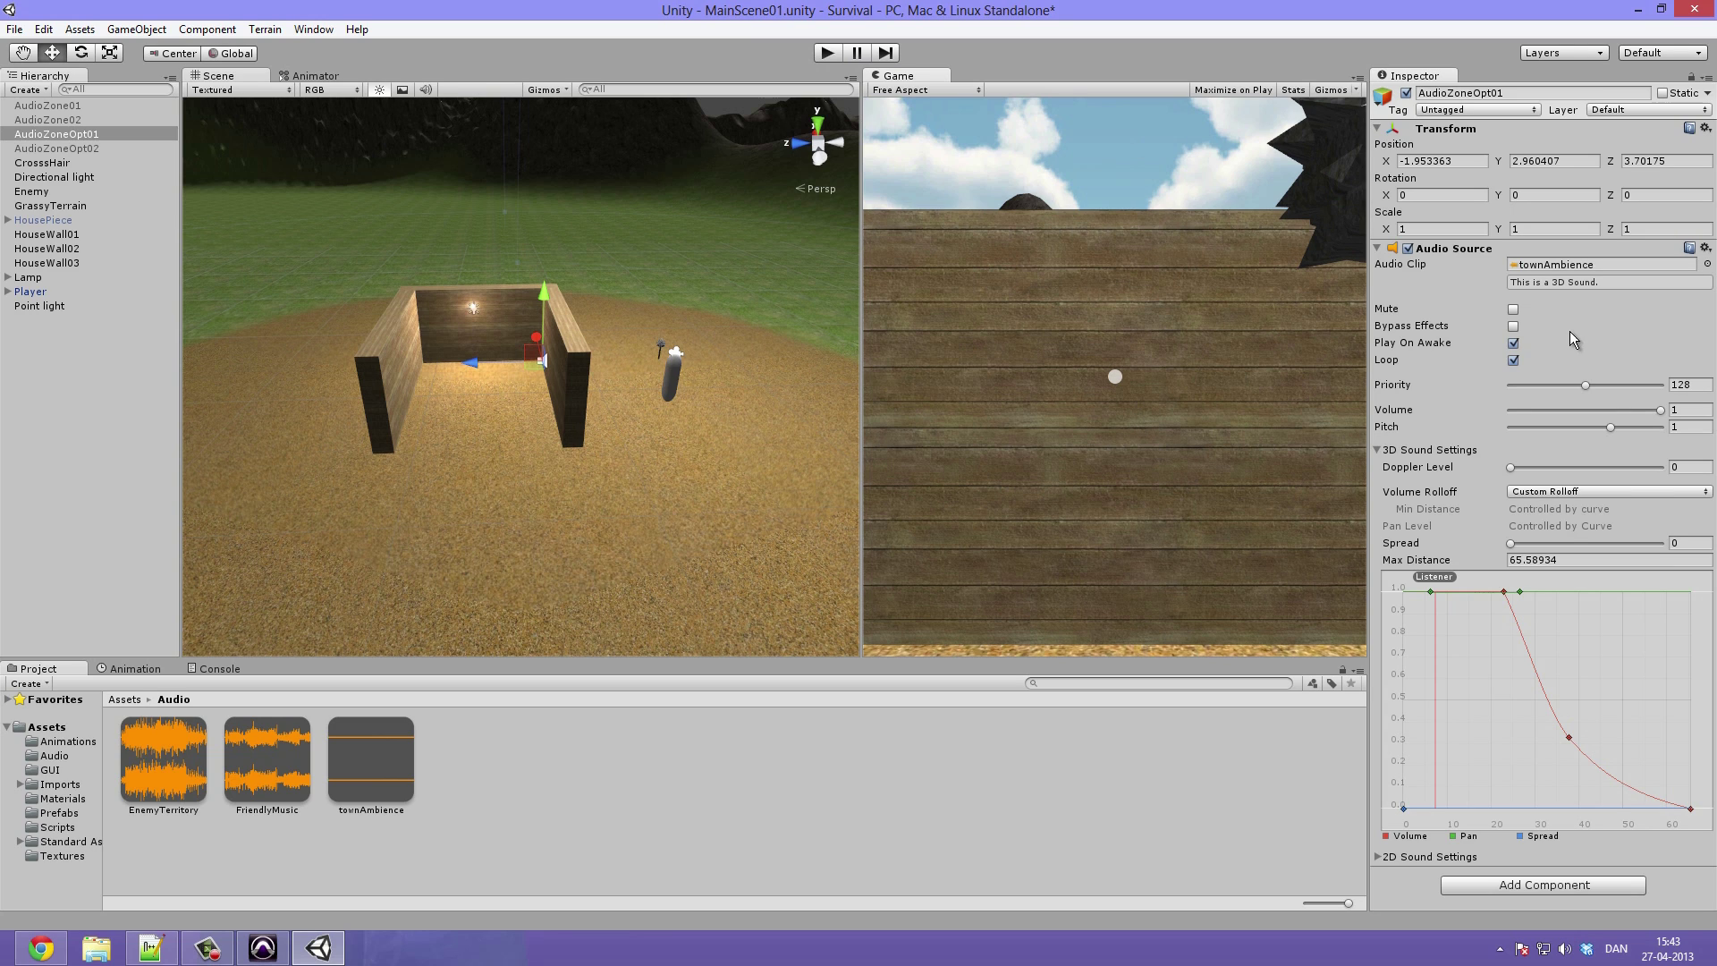
Step: Set the townAmbience Audio Source volume to 0.28, then play-test by walking the player around the house
click(1556, 410)
click(826, 52)
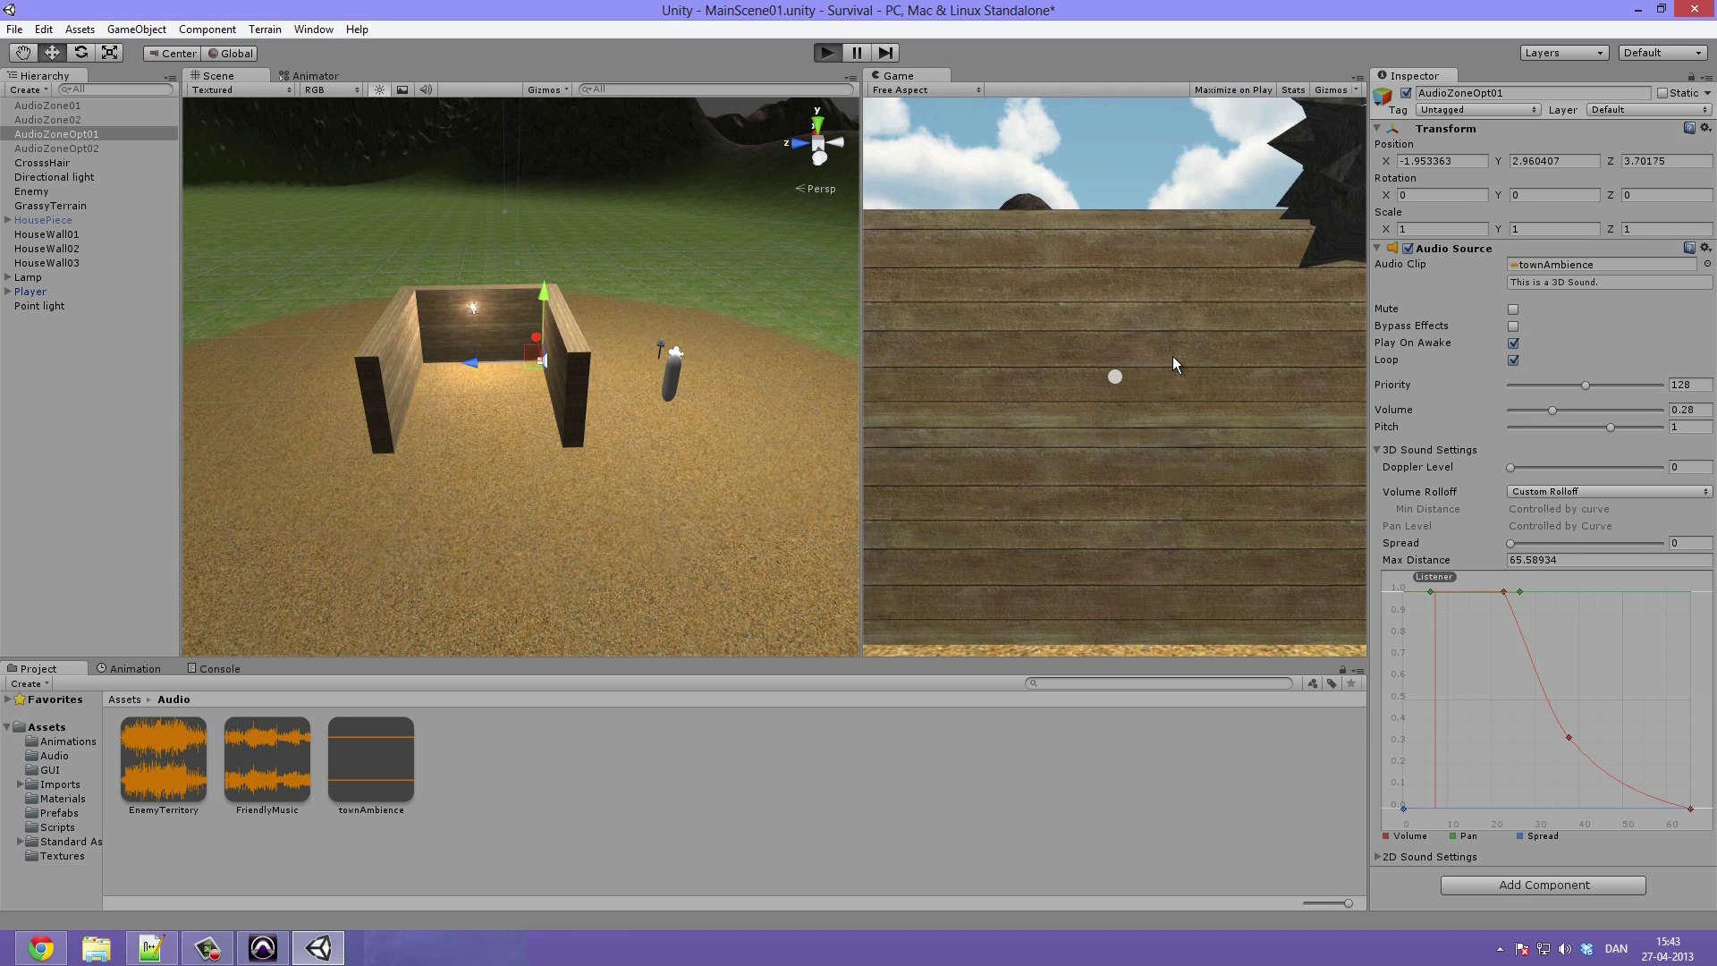
key(s)
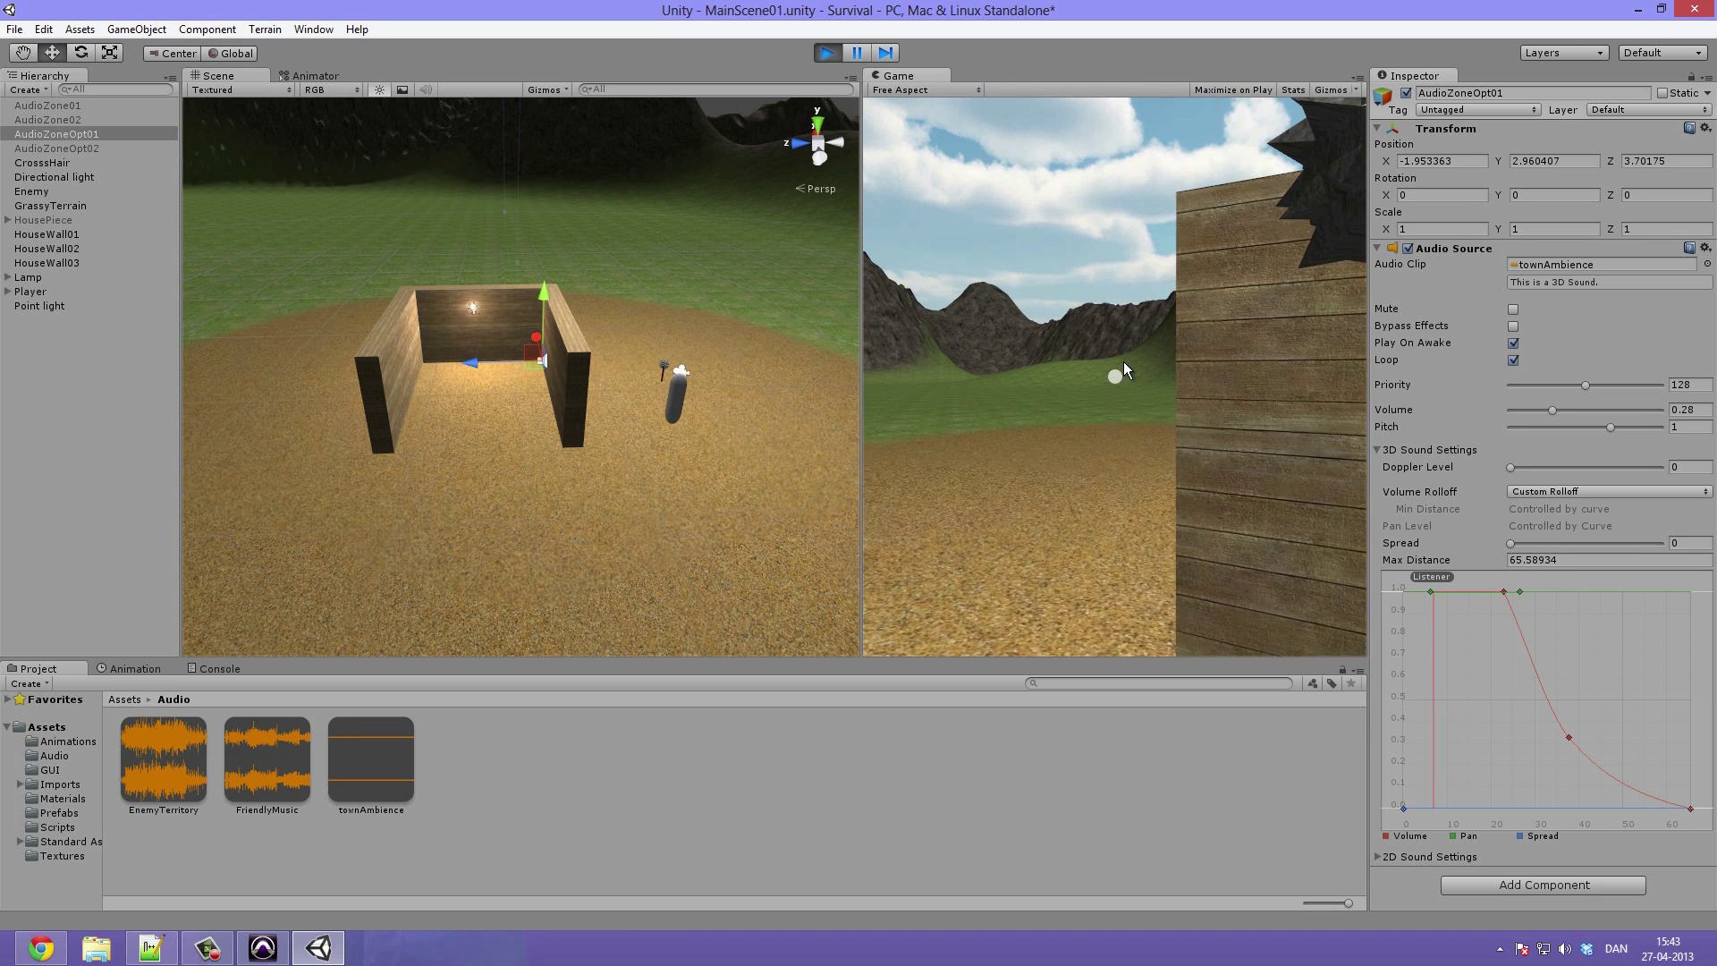
key(s)
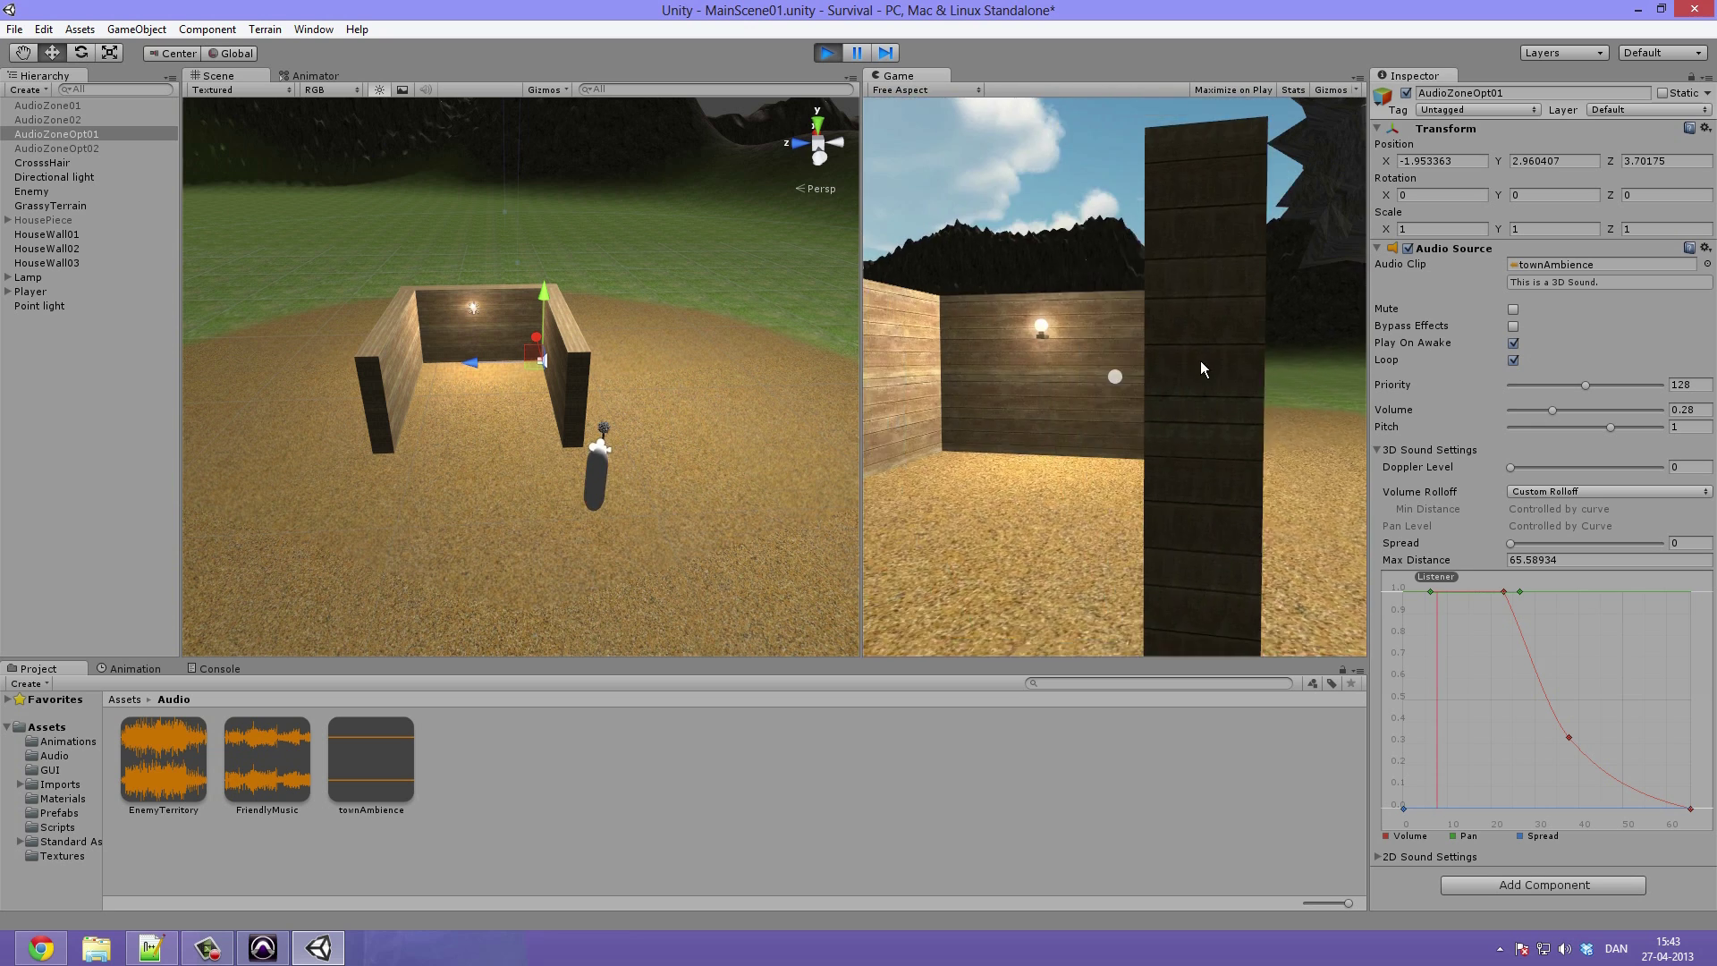
key(ctrl+p)
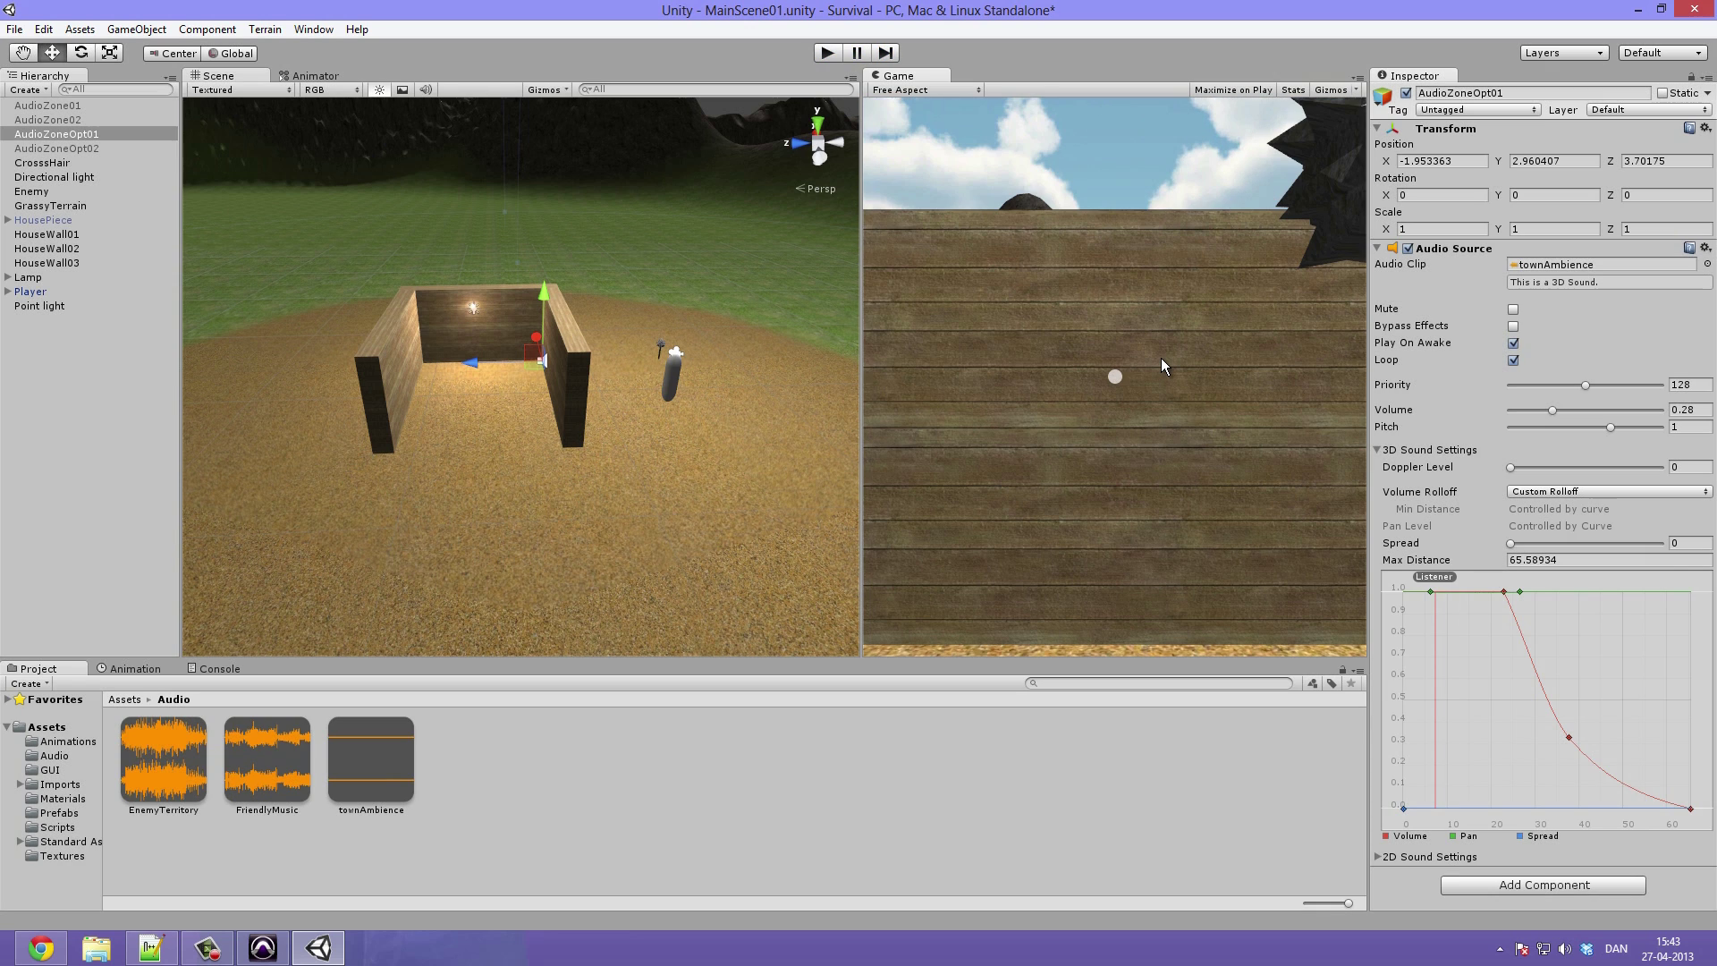